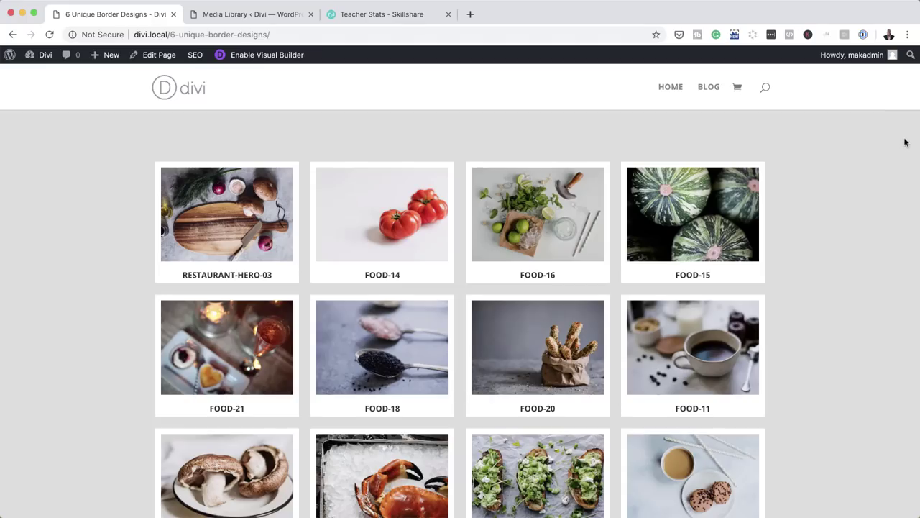
- Look through the finished gallery layouts on the 6 Unique Border Designs page to examine the different border styles
scroll(904, 139, down, 5)
scroll(904, 142, up, 2)
scroll(905, 142, down, 10)
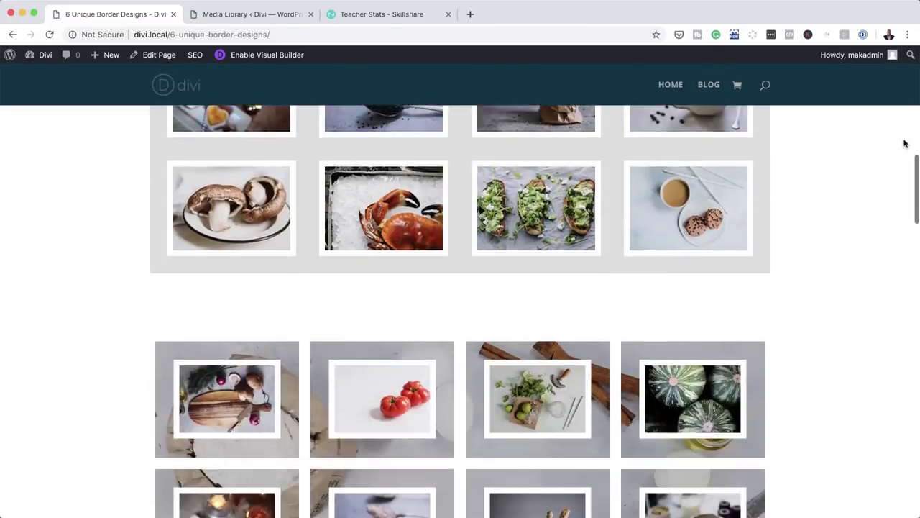
scroll(904, 143, down, 9)
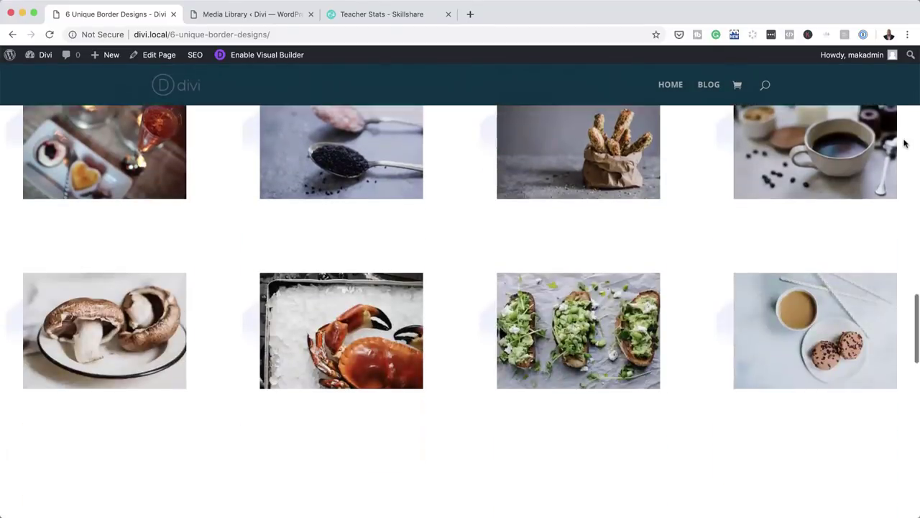
scroll(905, 143, down, 10)
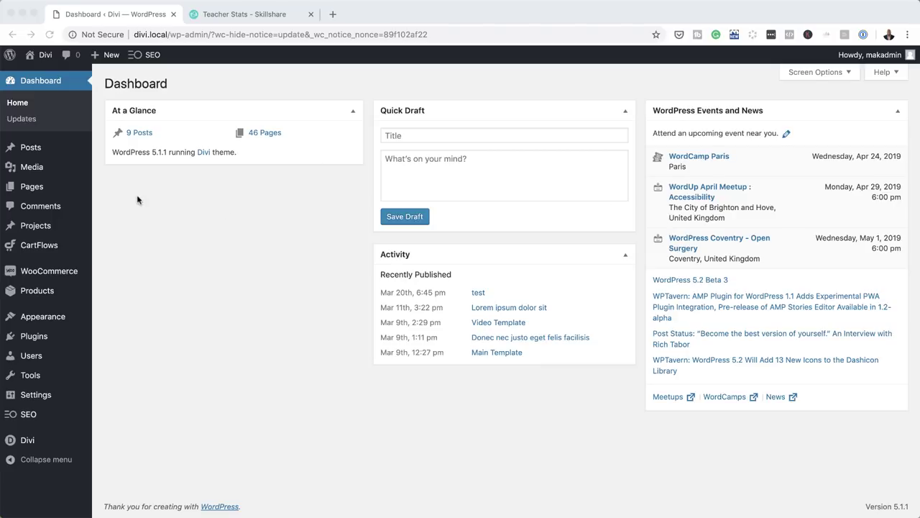
- Create a new page titled "6 Unique Border Designs" and start building it from scratch with the Divi Builder
mouse_move(43, 191)
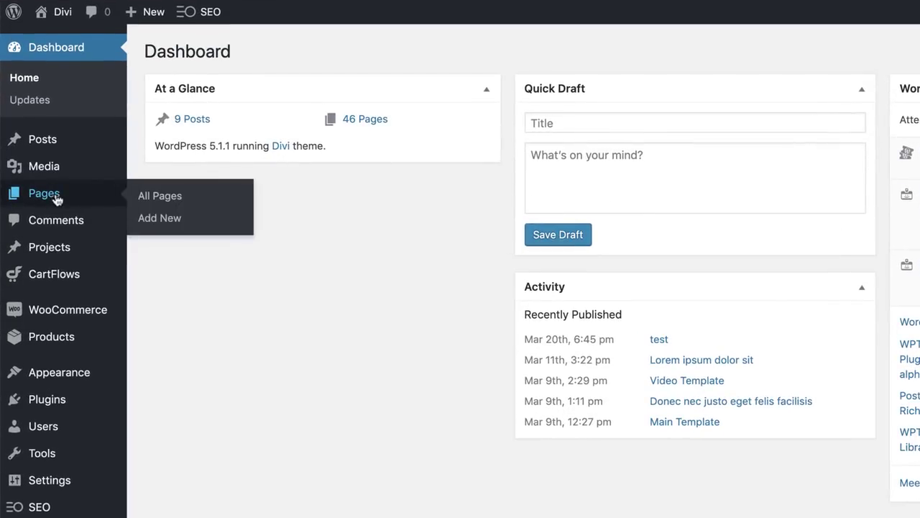
click(173, 223)
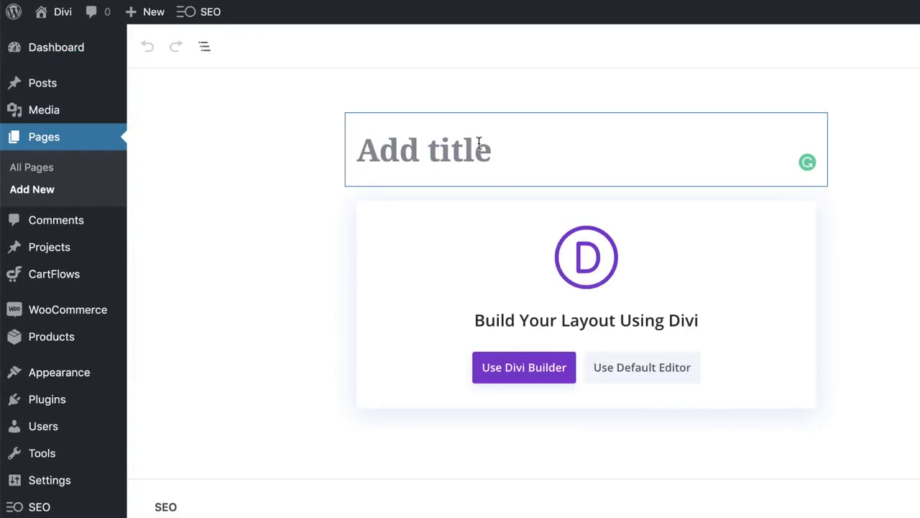
text(6 Unique Border Designs)
click(584, 400)
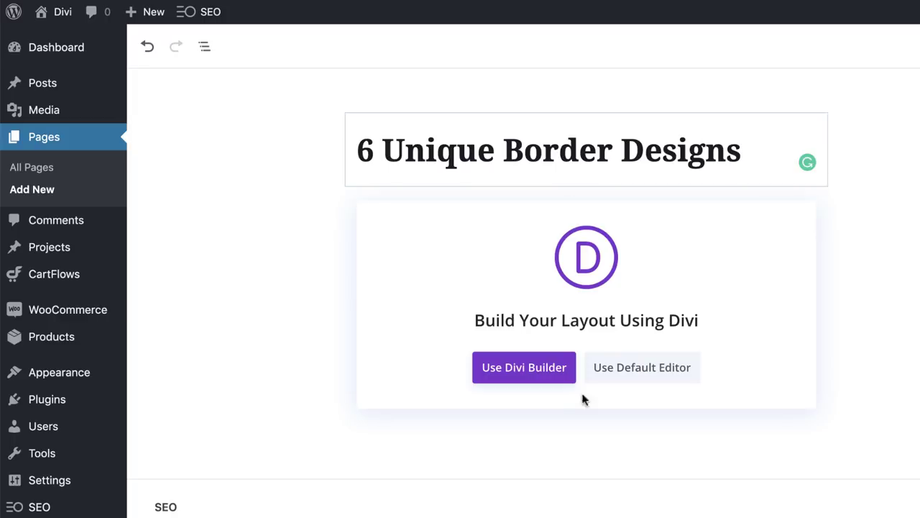
click(544, 372)
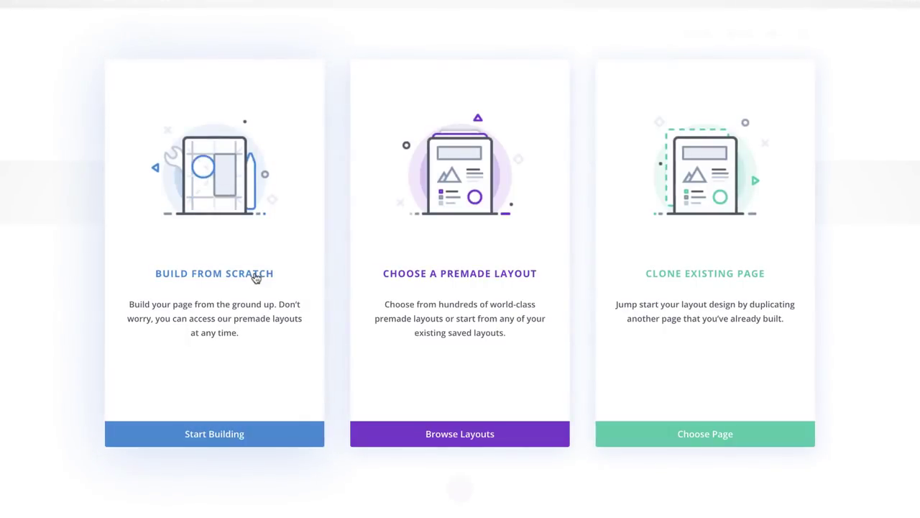
click(256, 273)
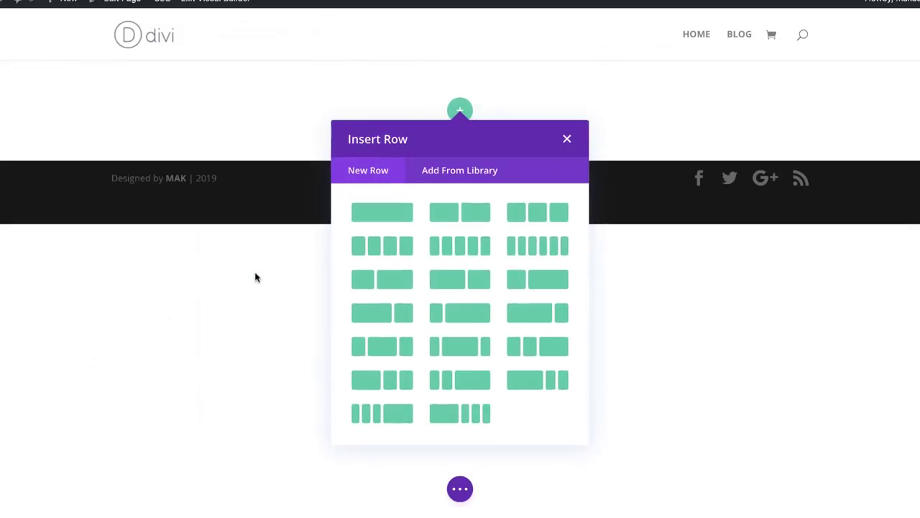
- Insert a single-column row containing a Gallery module
click(388, 213)
click(400, 228)
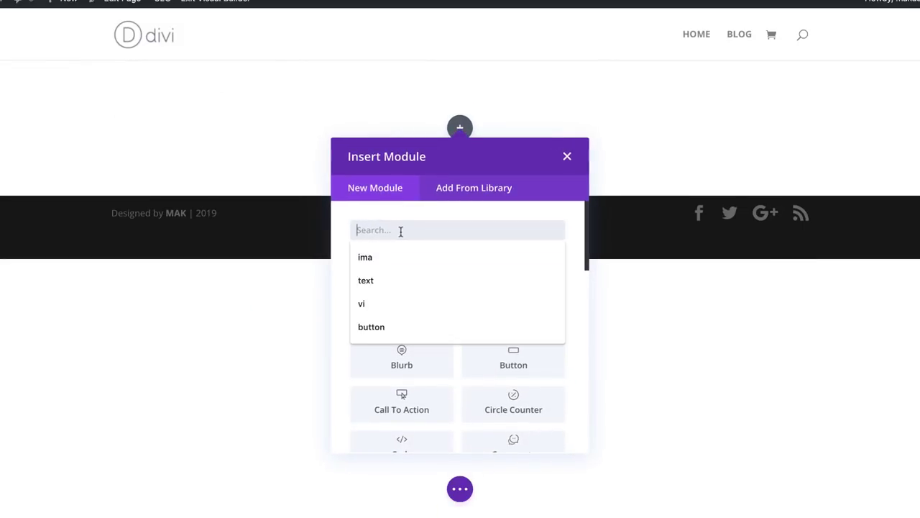
text(galle)
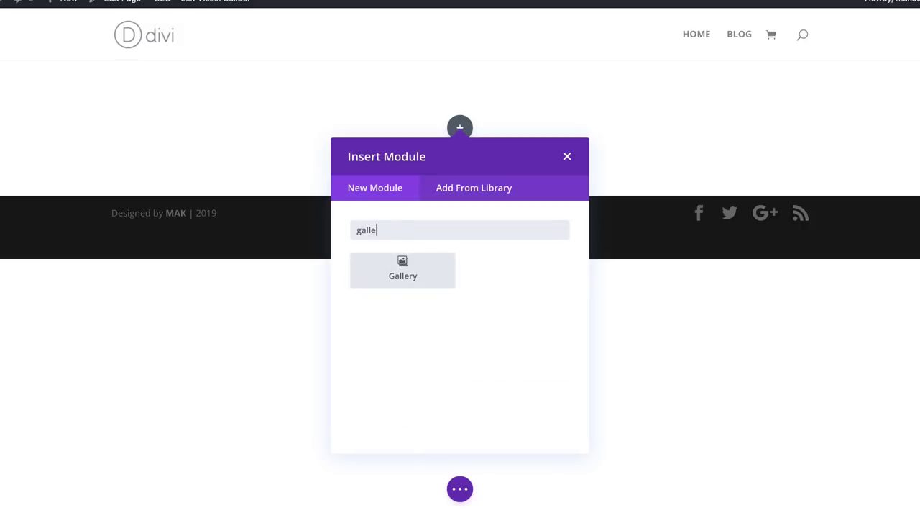
click(402, 271)
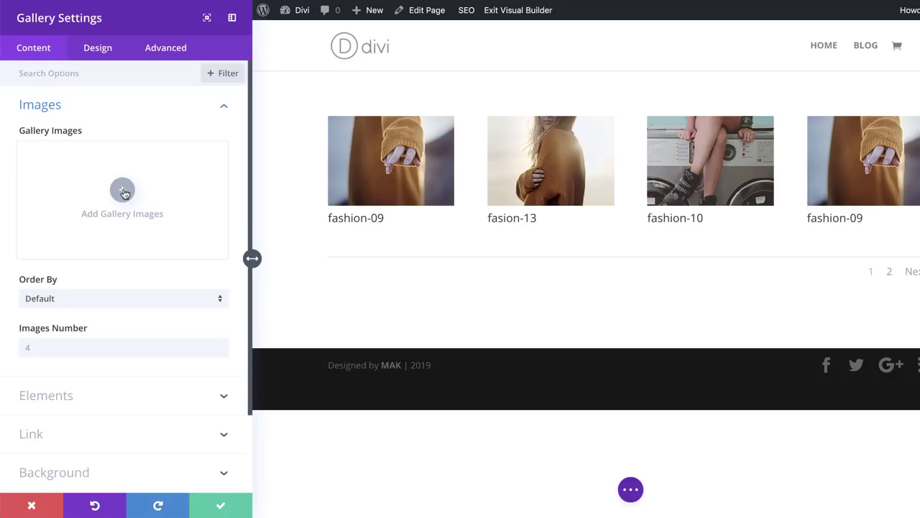
- Fill the gallery with twelve food images from the media library: the first row of eight plus mushrooms, crab, green toasts, and coffee with cookies
click(122, 191)
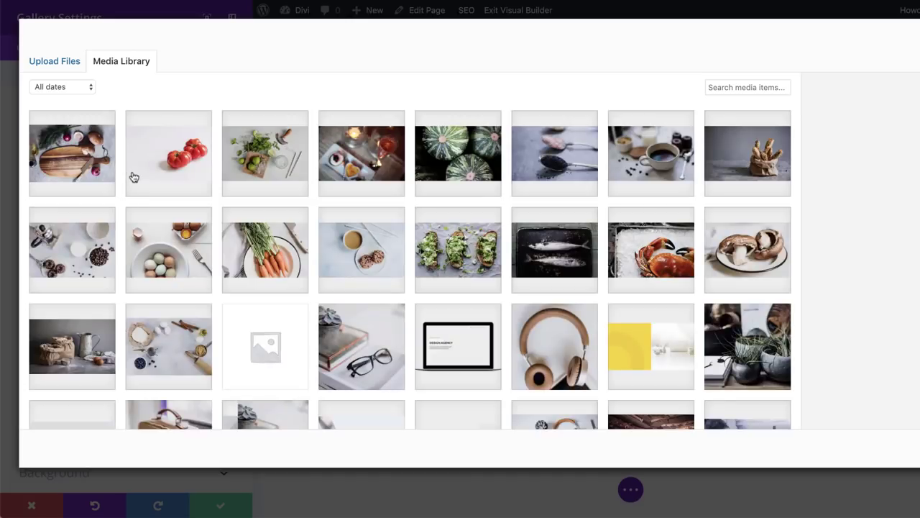
click(87, 161)
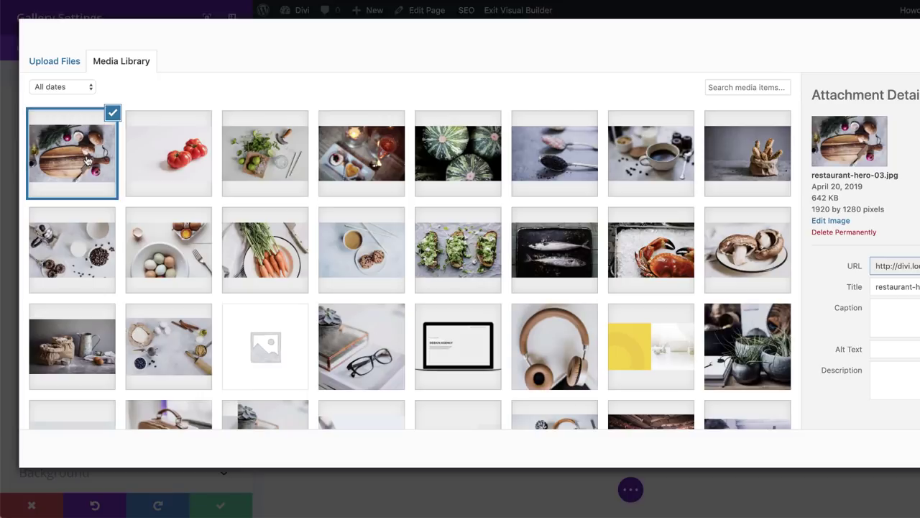
click(181, 155)
click(265, 153)
click(449, 153)
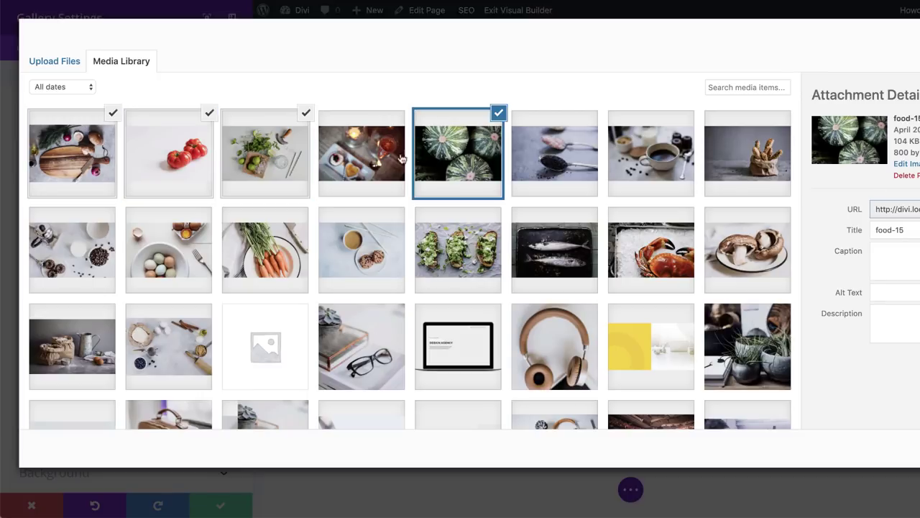
click(401, 159)
click(555, 154)
click(651, 154)
click(748, 154)
click(748, 250)
click(651, 249)
click(458, 249)
click(361, 250)
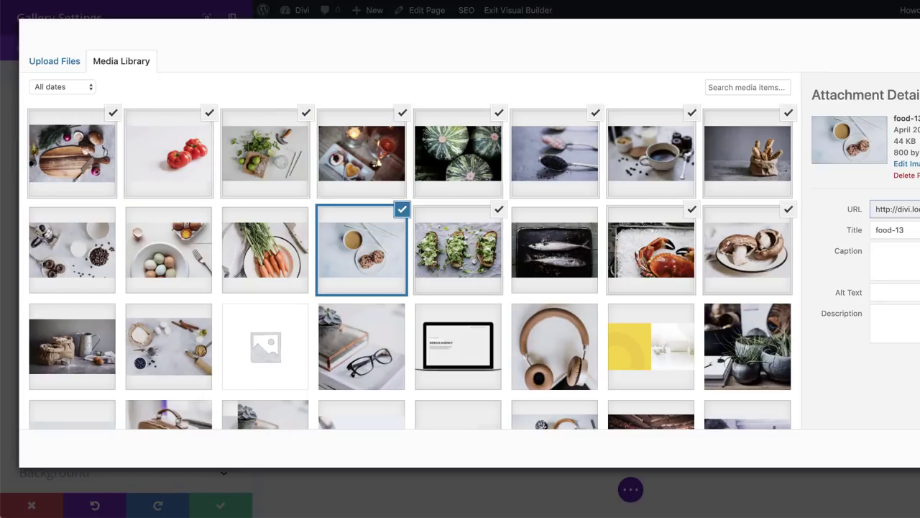
click(899, 450)
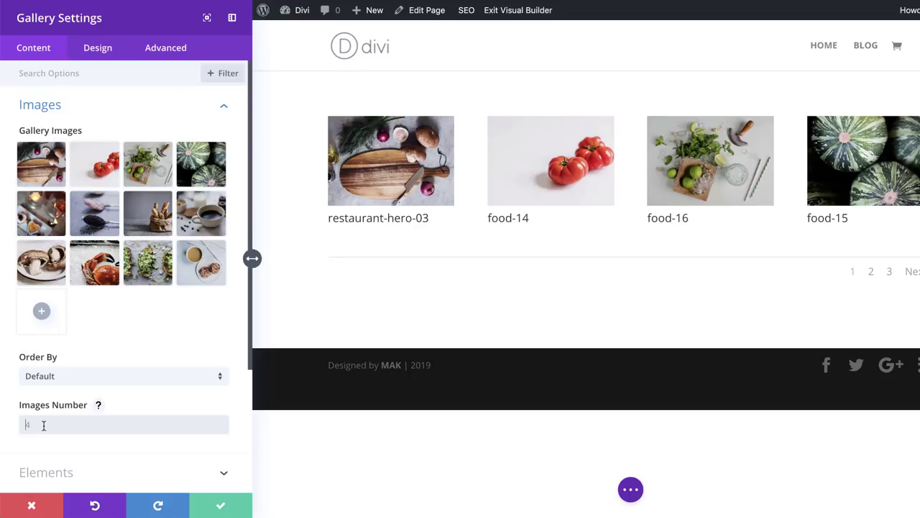
- Set the gallery's images number to 12, turn off its pagination and its title and caption, and save the module
text(12)
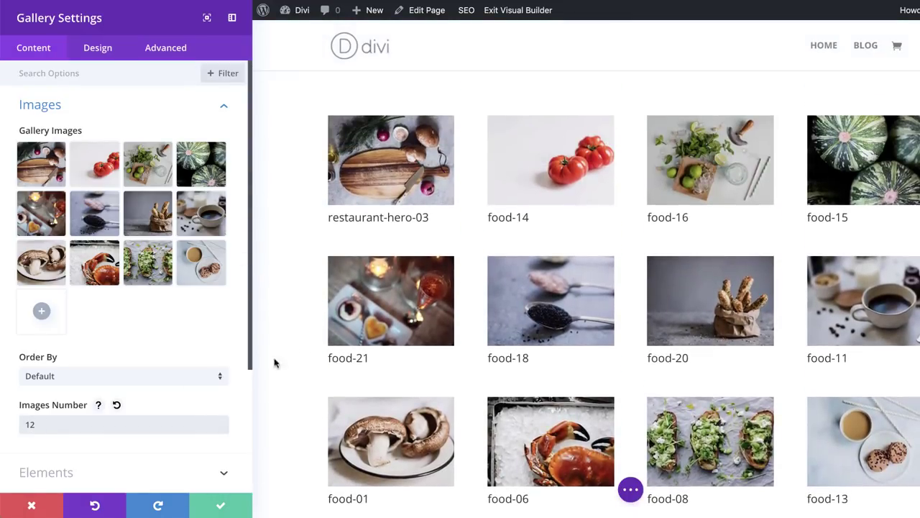
scroll(168, 396, down, 2)
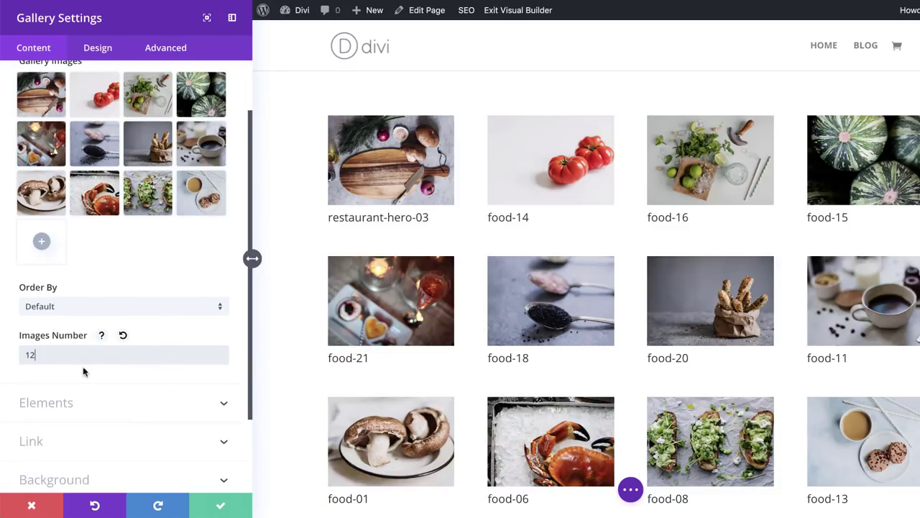
scroll(61, 399, down, 1)
click(60, 398)
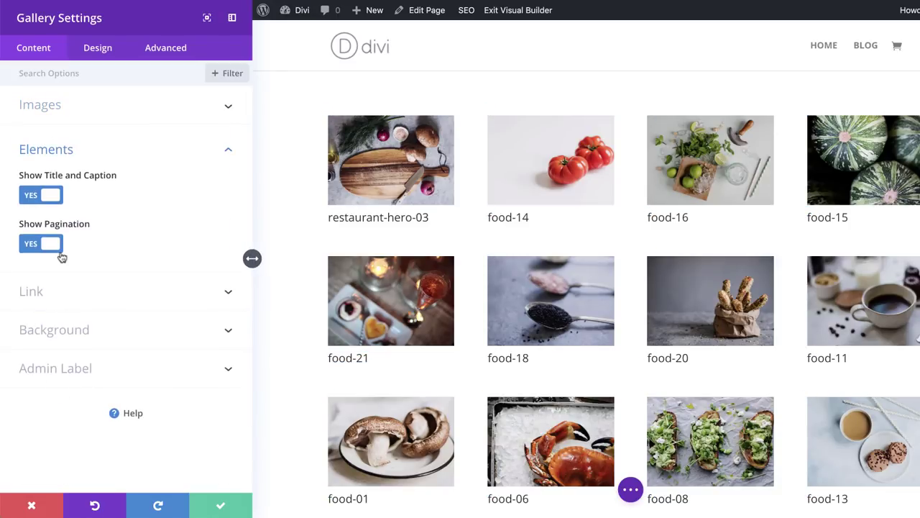
click(29, 246)
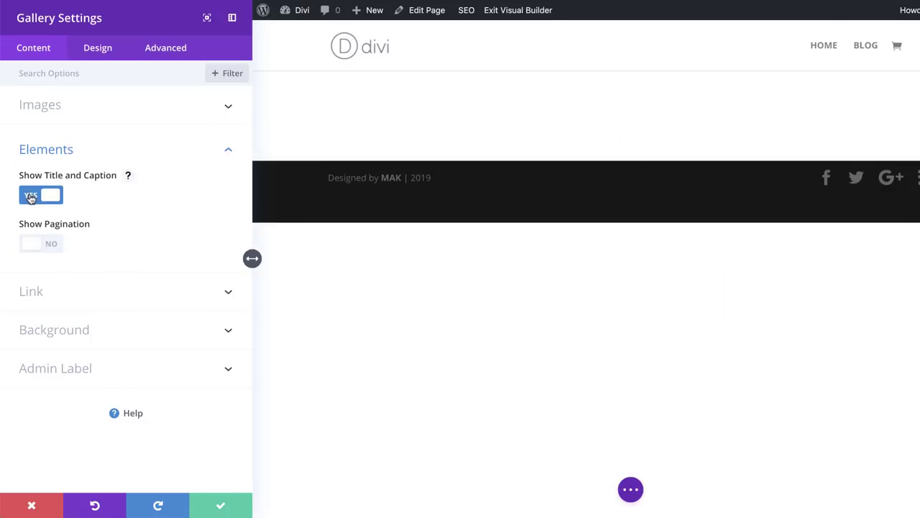
click(31, 198)
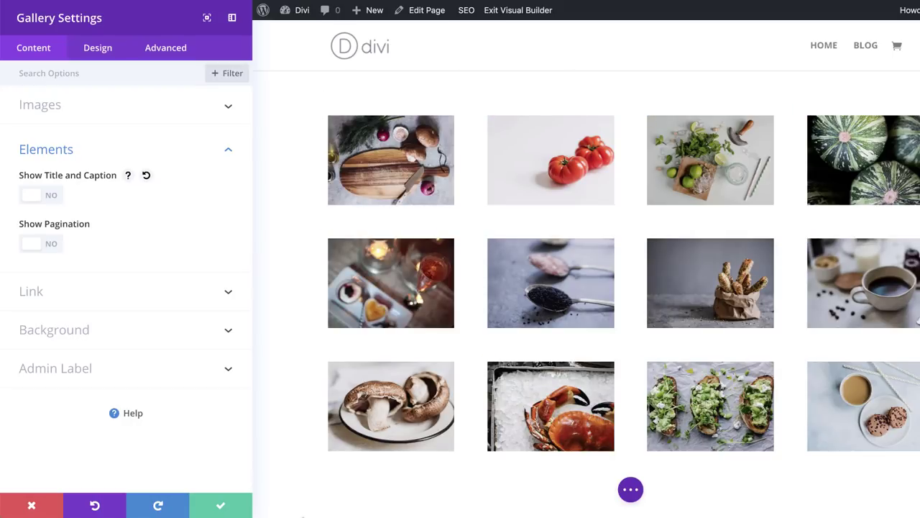
click(223, 506)
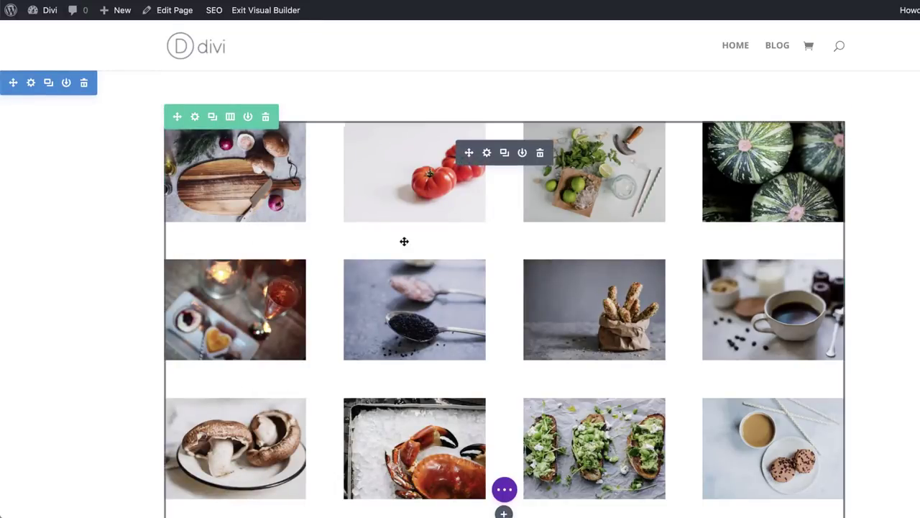
- Save the gallery module to the Divi Library as "Gallery Module Template", without making it global
click(522, 153)
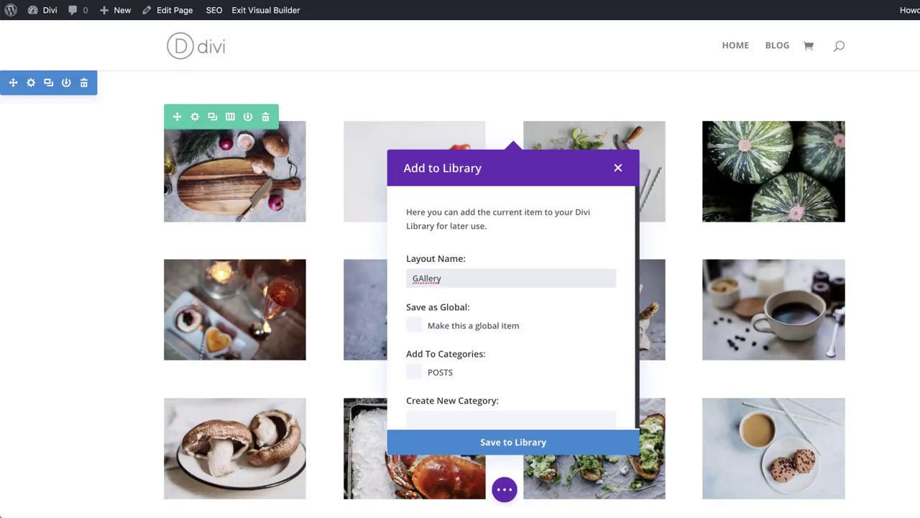
text(GAllery Module Template)
key(BackSpace)
text(a)
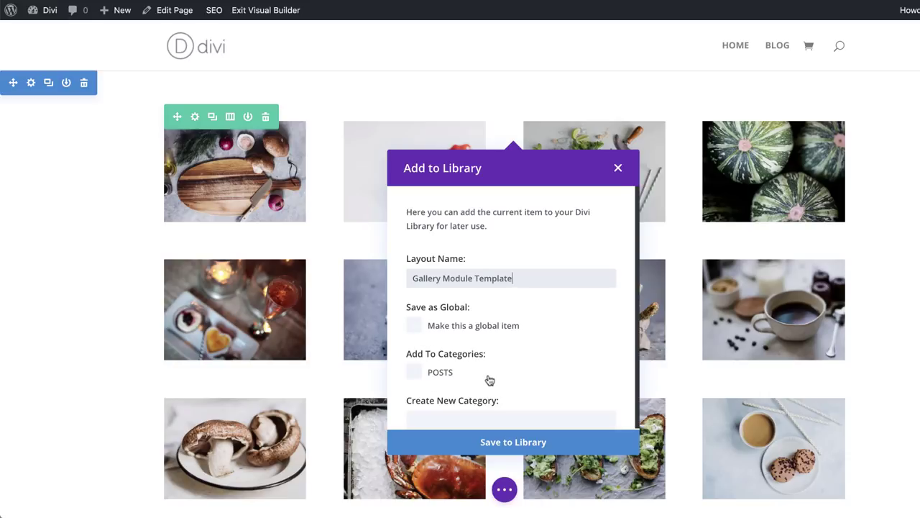
scroll(489, 379, down, 1)
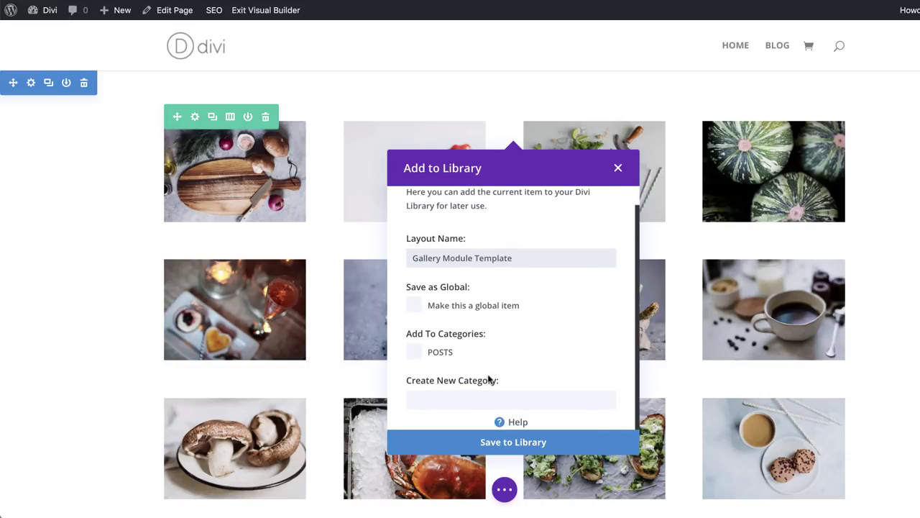
click(538, 446)
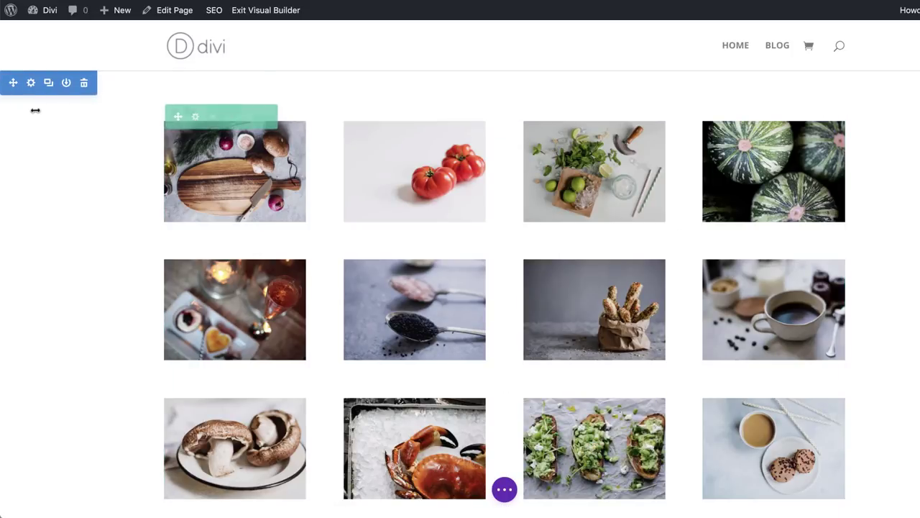
- Delete the section and insert a new single-column row containing the saved Gallery Module Template from the library
click(84, 83)
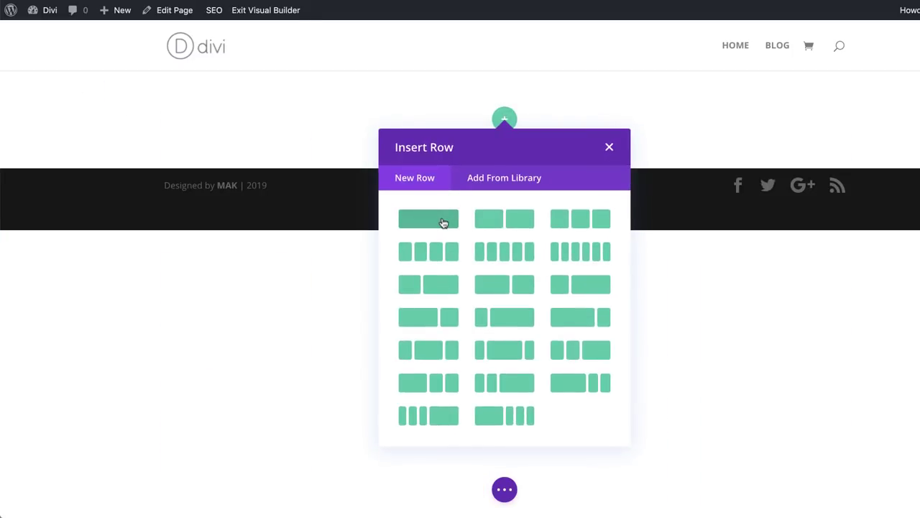
click(434, 224)
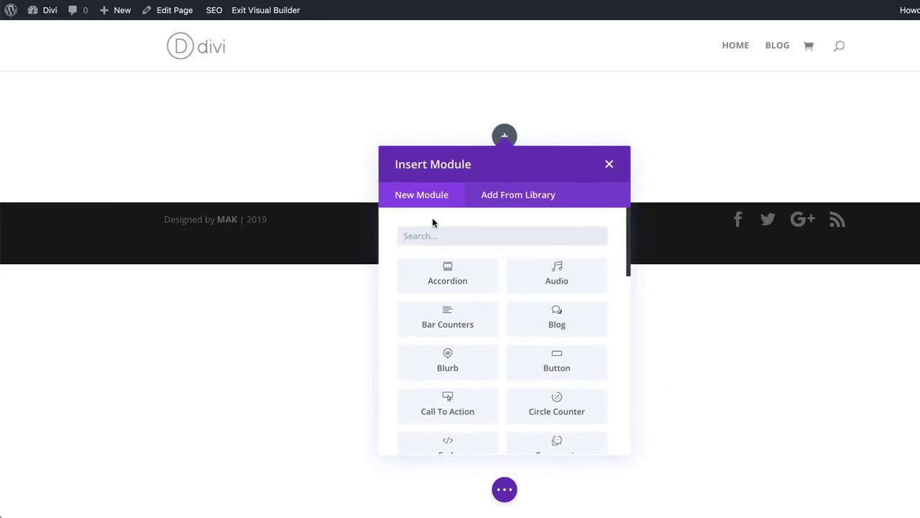
click(534, 198)
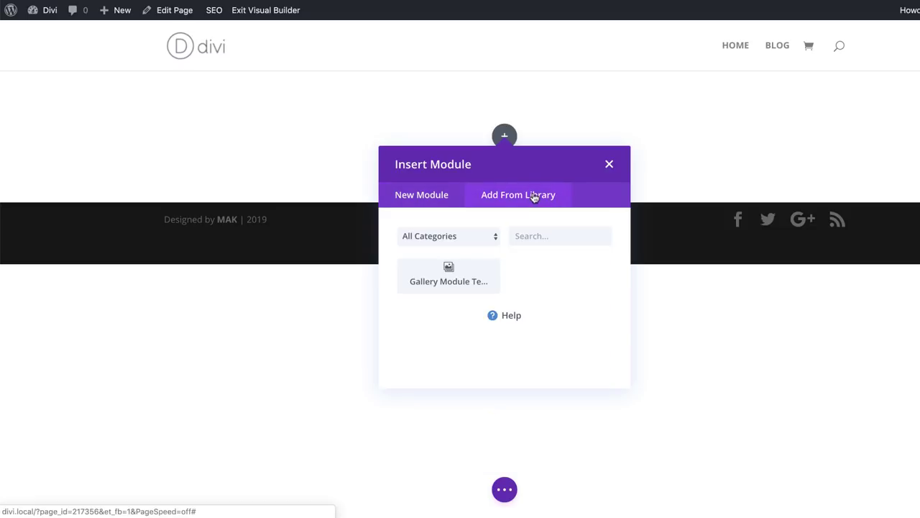
click(457, 277)
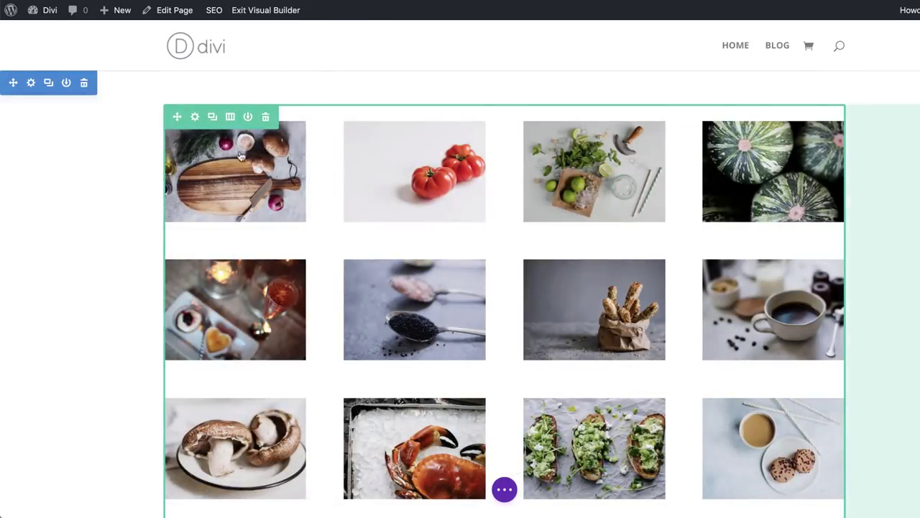
- Set the section's background color to #dddddd and save the section settings
click(31, 84)
click(76, 146)
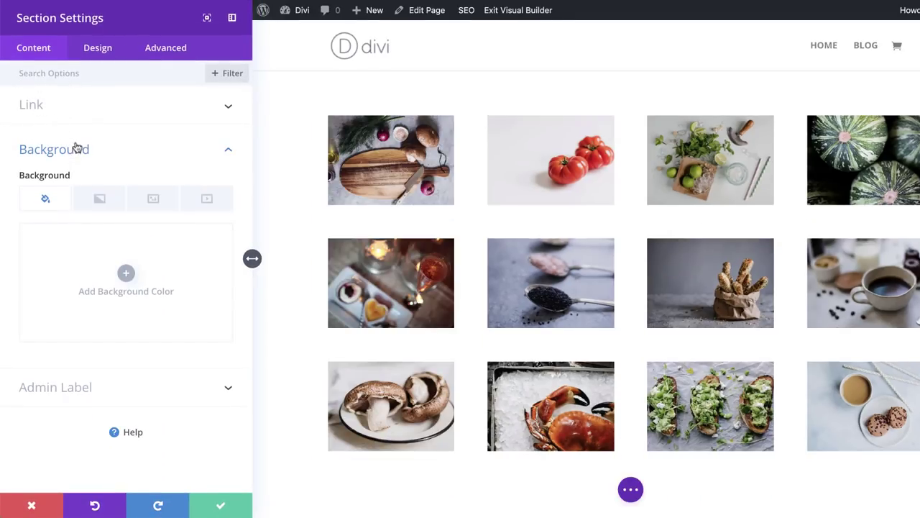
click(125, 273)
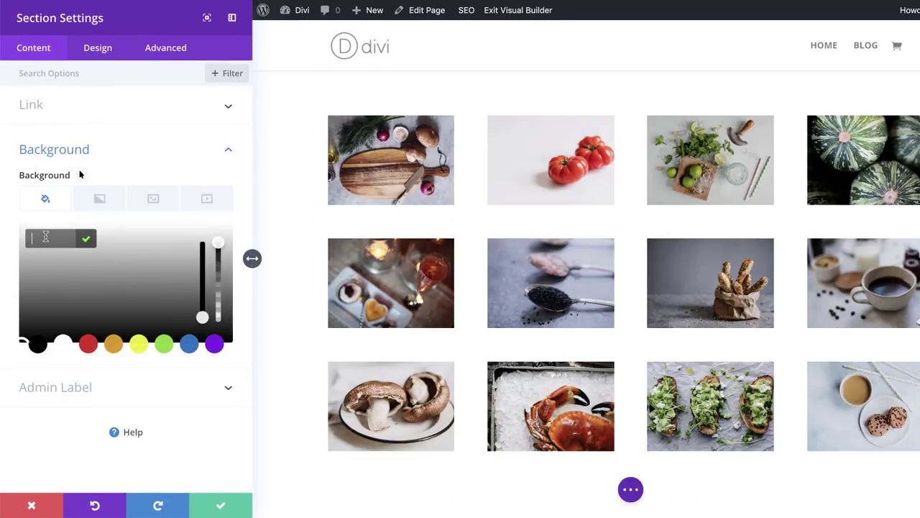
text(#dddddd)
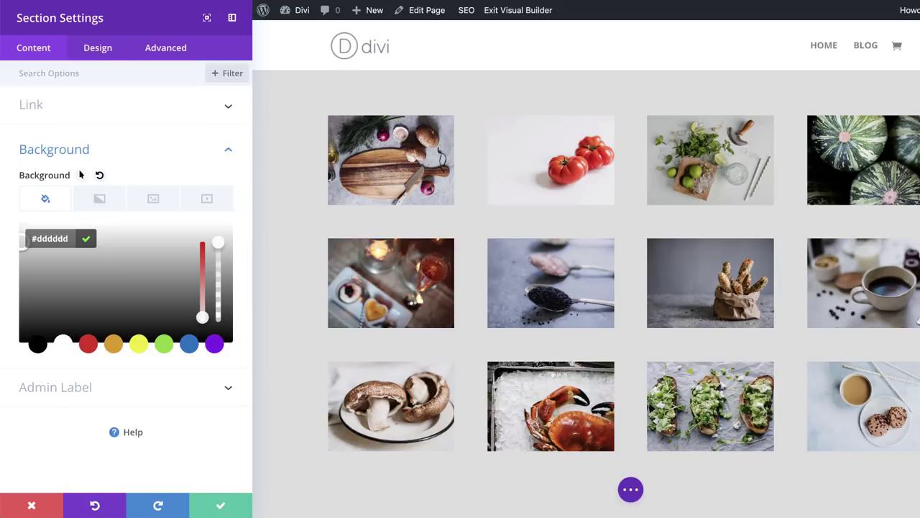
click(220, 505)
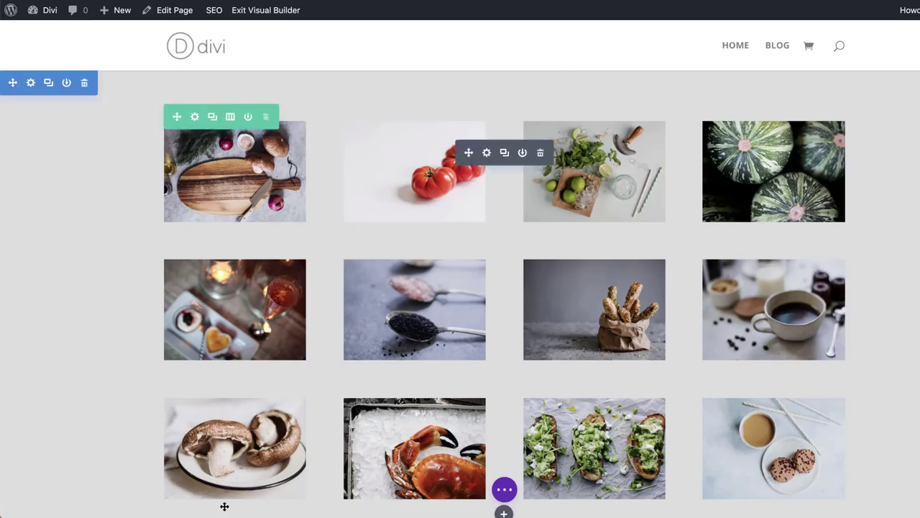
- Enable a custom gutter width of 1 for the gallery's row and save the row settings
click(195, 117)
click(99, 47)
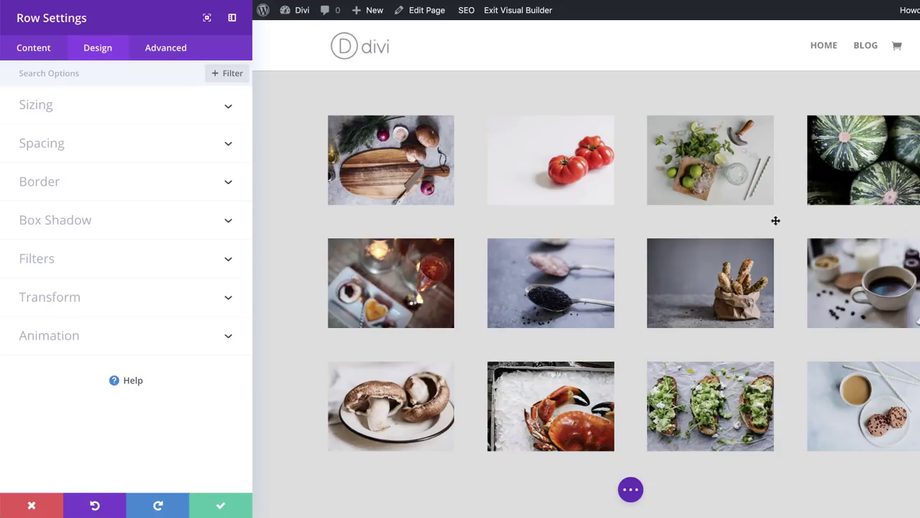
click(62, 113)
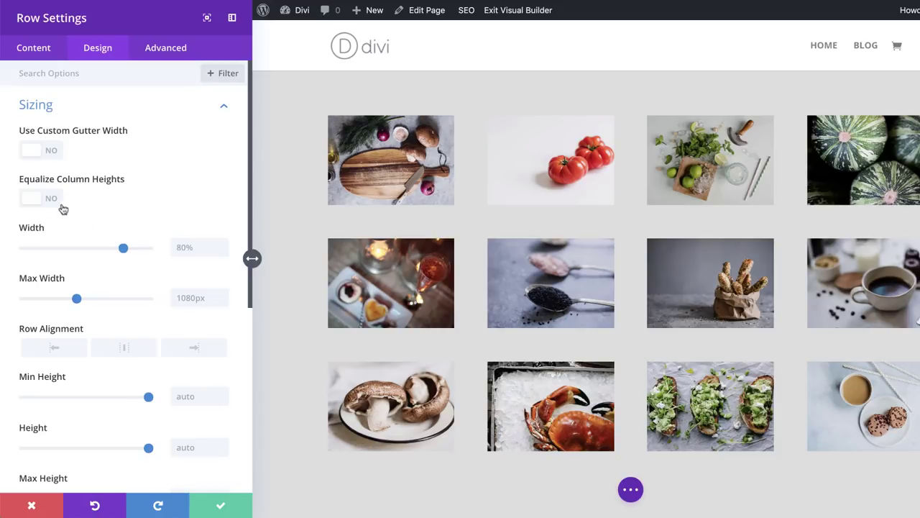
click(51, 153)
drag(105, 198, 37, 208)
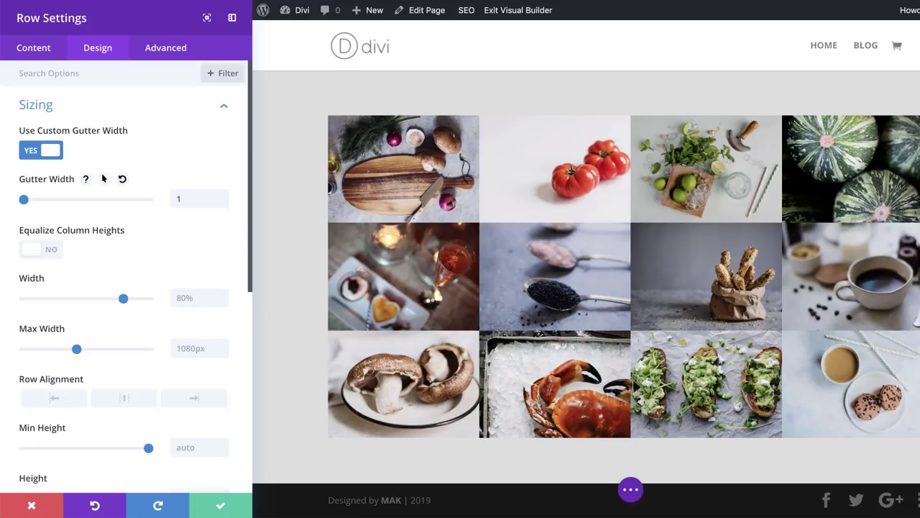
click(221, 504)
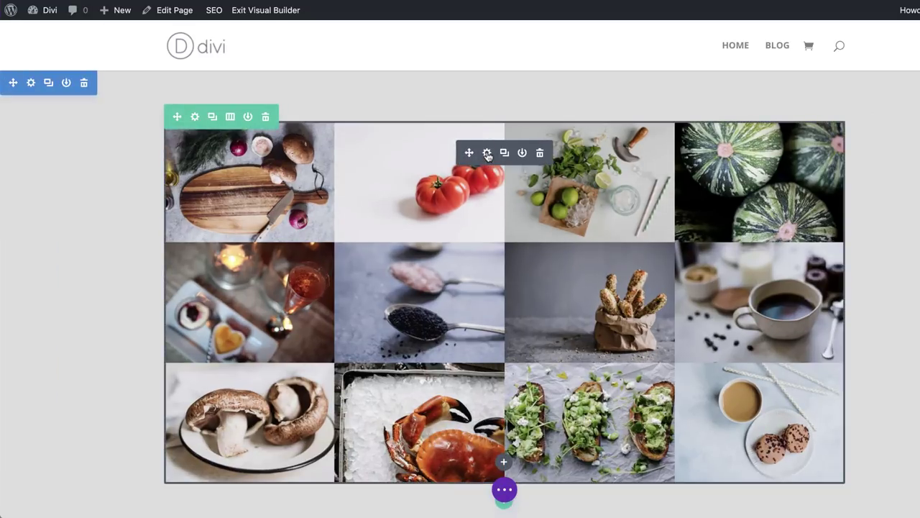
- Turn on the title and caption in the gallery module's settings
click(487, 153)
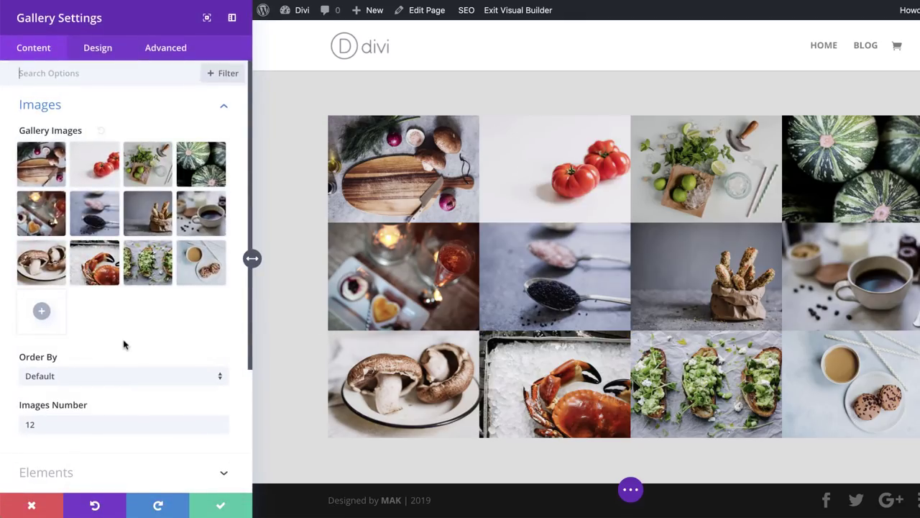
scroll(124, 345, down, 5)
click(62, 309)
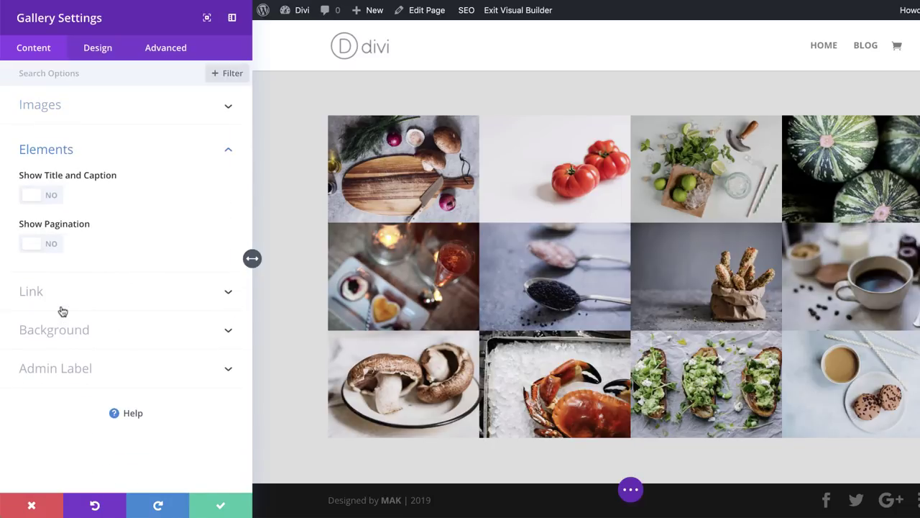
click(52, 197)
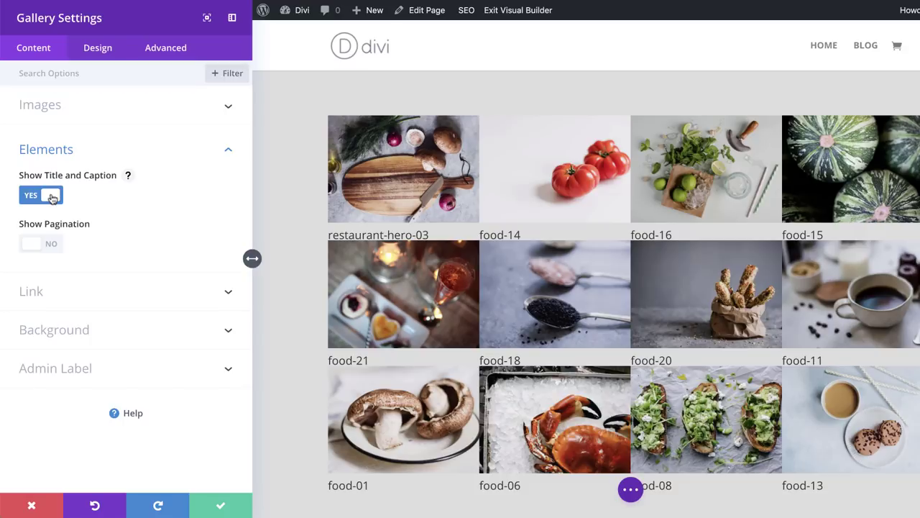
- Style the gallery's title text as uppercase and centered with a line height of 2em
click(102, 56)
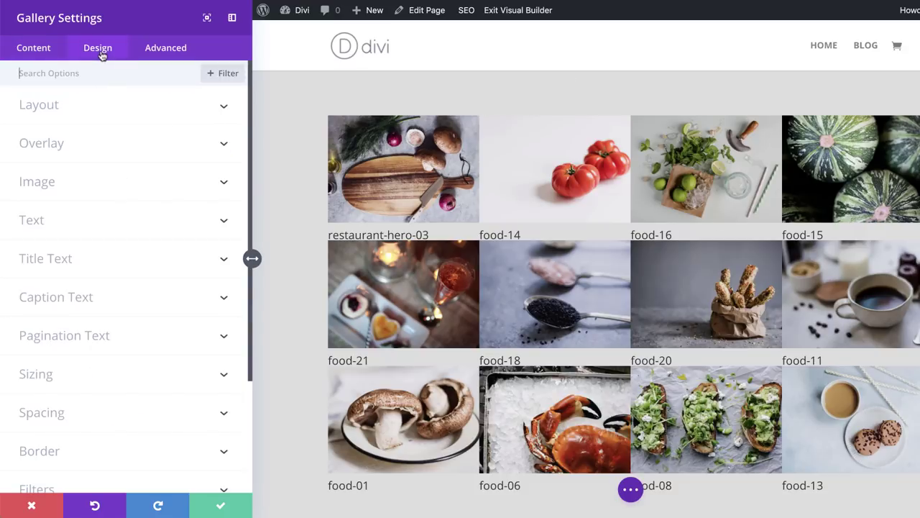
click(328, 232)
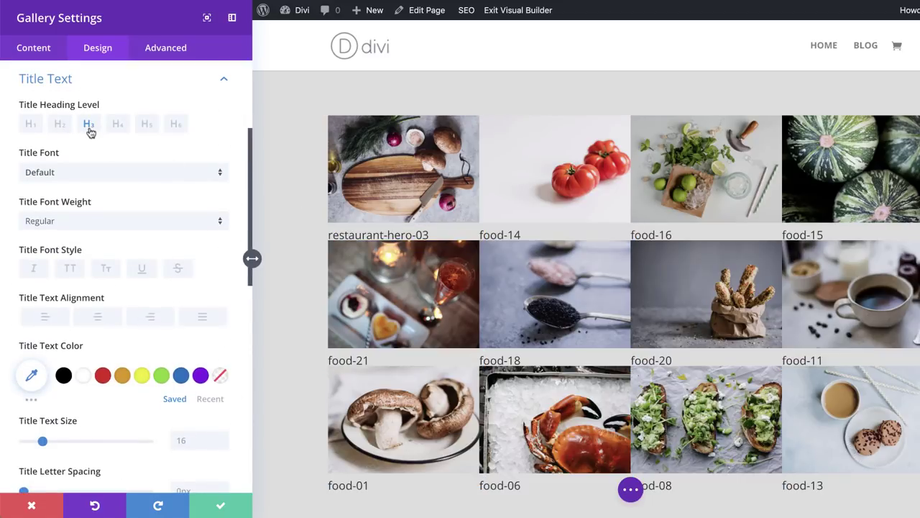
click(69, 270)
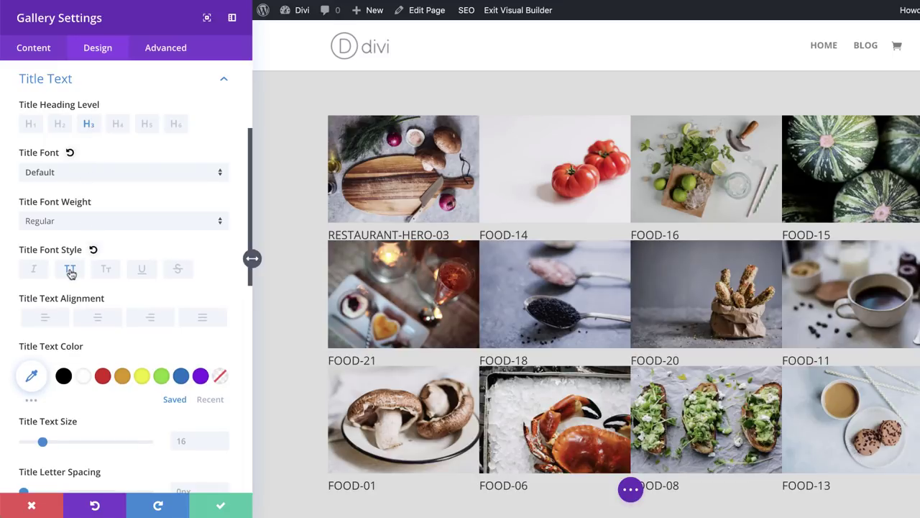
click(98, 319)
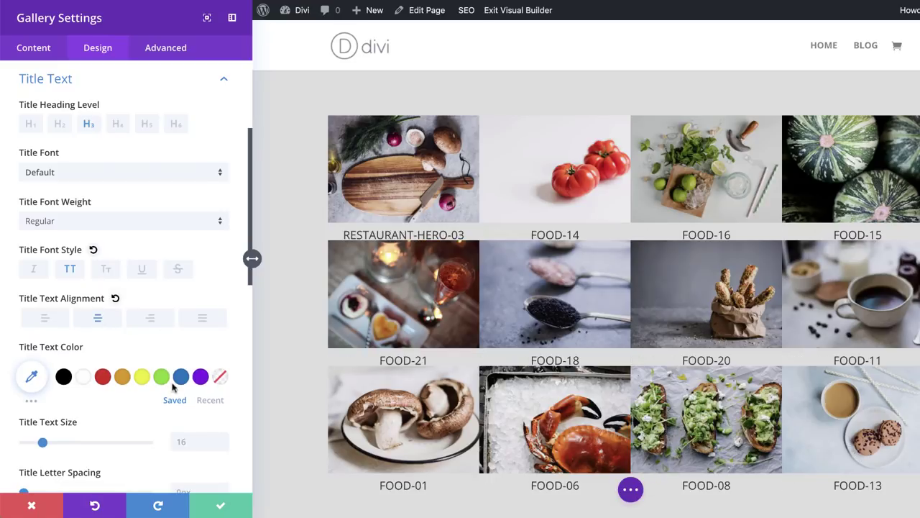
scroll(165, 413, down, 3)
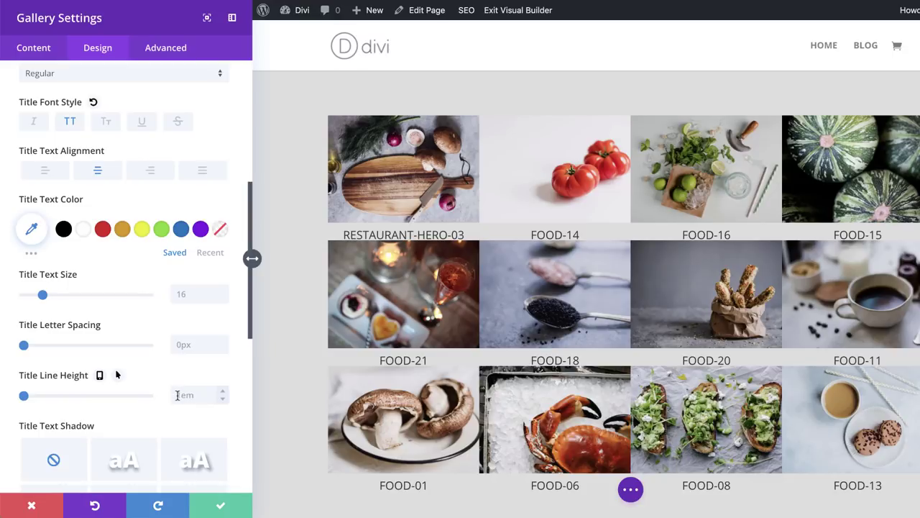
click(177, 394)
text(2em)
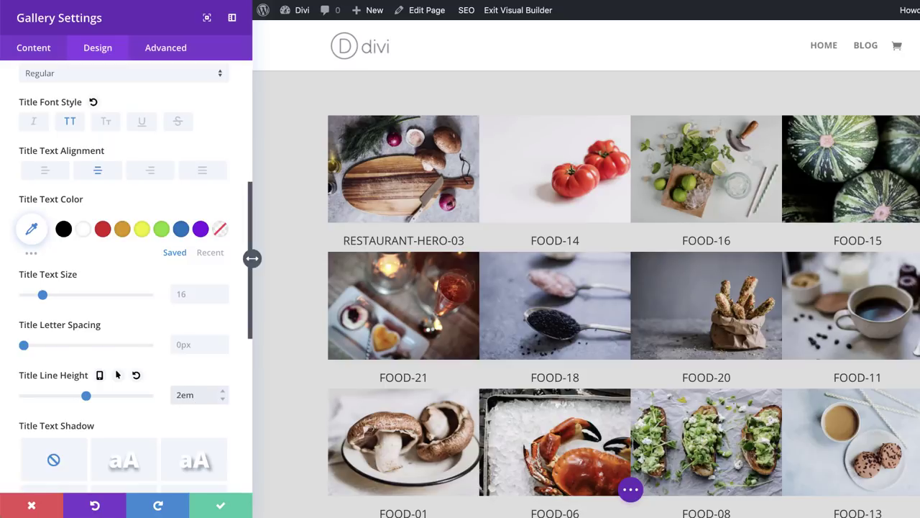
- Keep the title font on Default, set its weight to Bold and its text size to 14px
scroll(118, 148, up, 2)
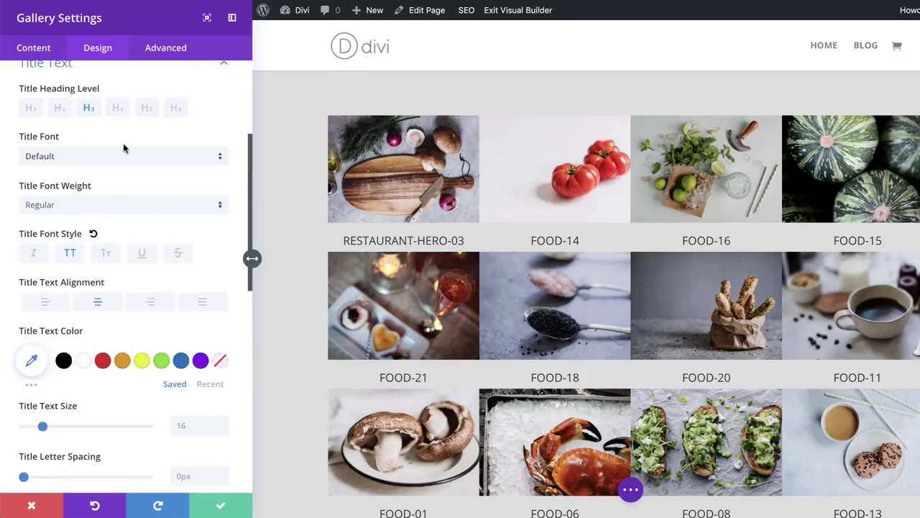
click(111, 167)
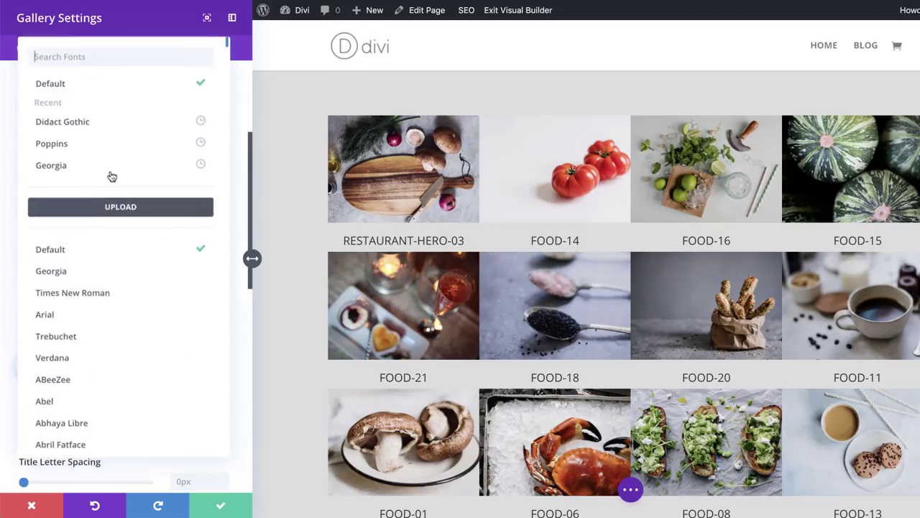
click(96, 251)
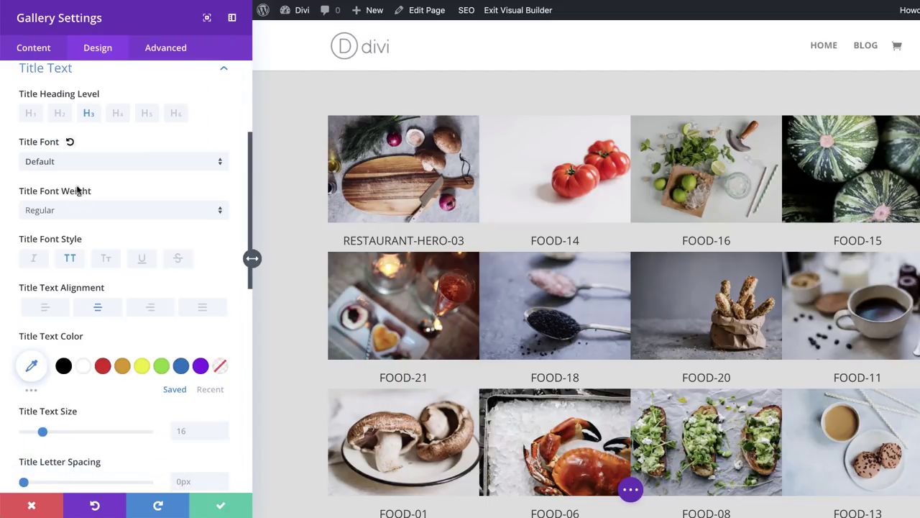
click(73, 210)
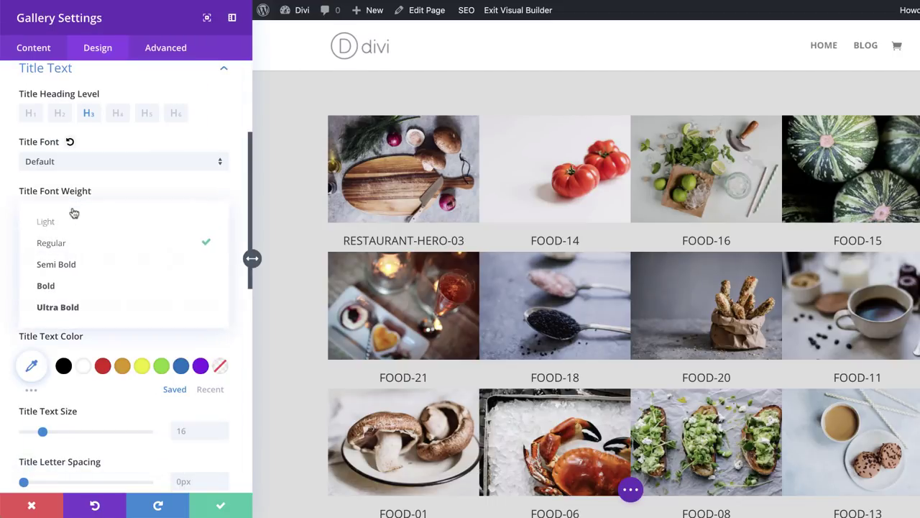
click(91, 287)
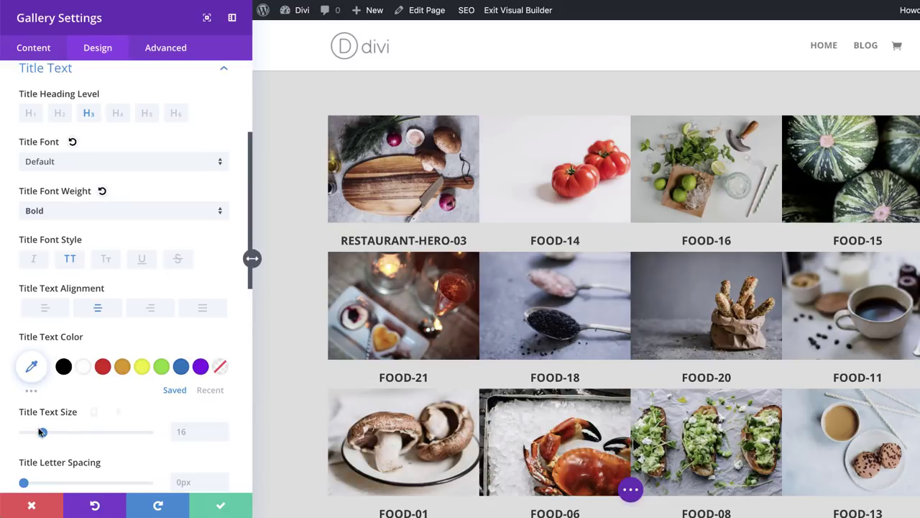
drag(42, 431, 40, 436)
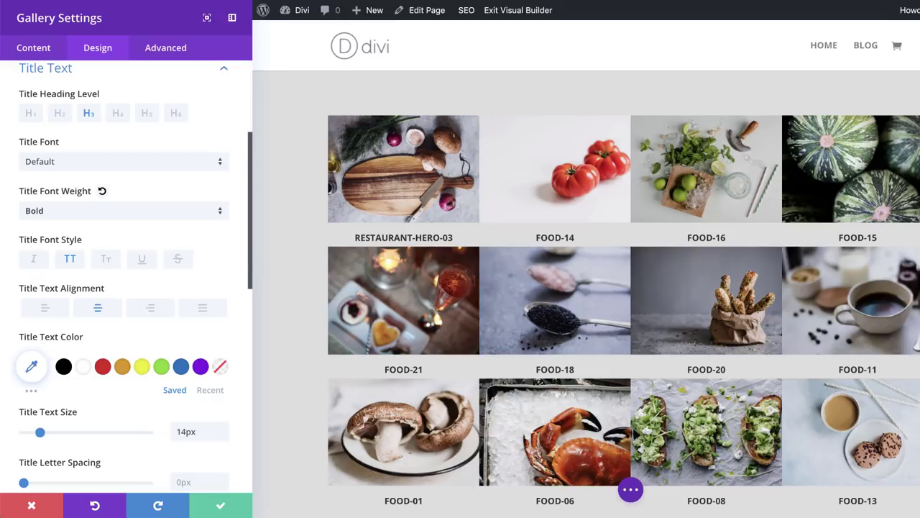
- Try a 10px solid white top border in the gallery module's general border settings
scroll(147, 409, down, 1)
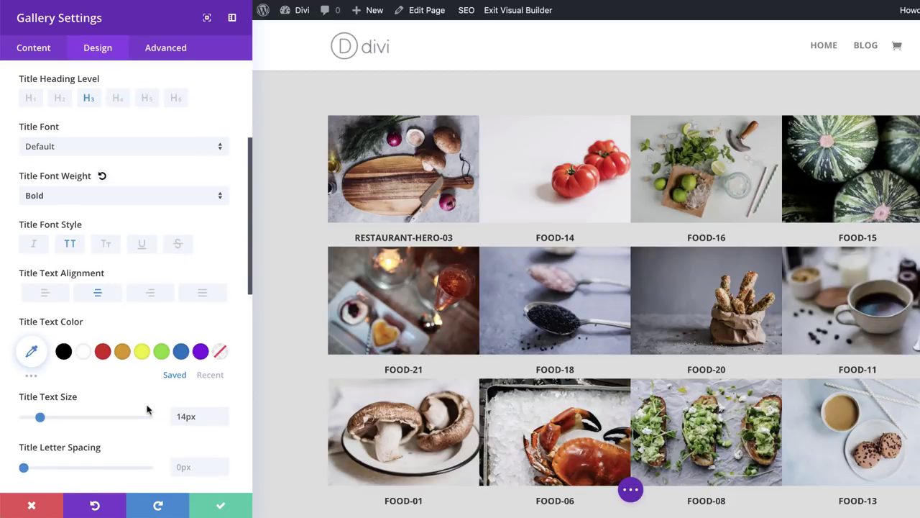
scroll(148, 409, down, 5)
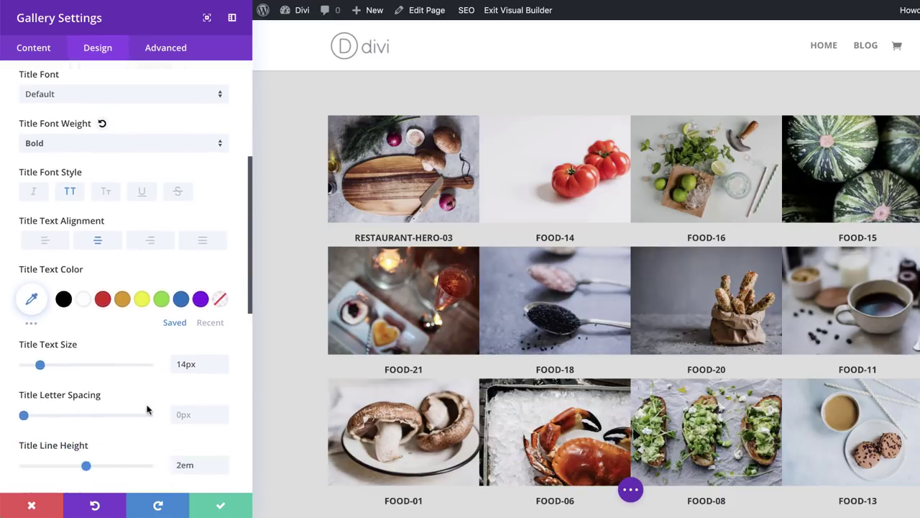
scroll(148, 409, down, 10)
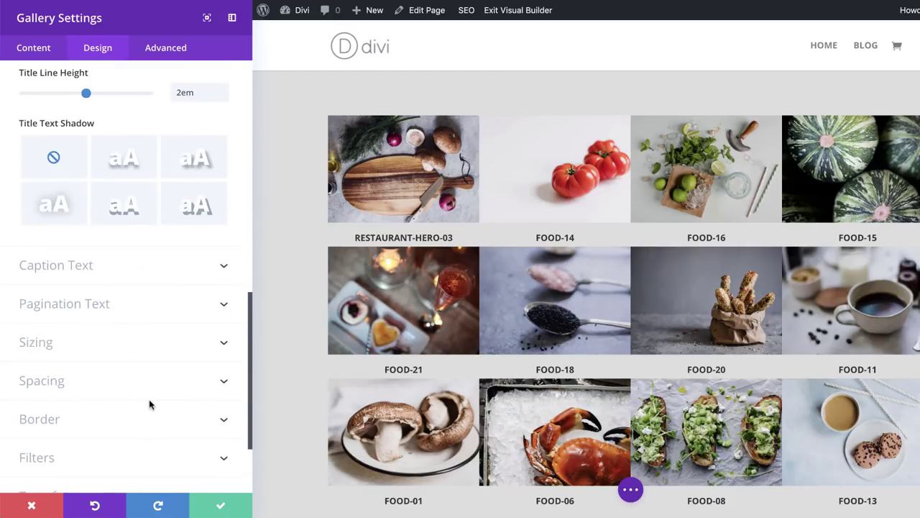
click(55, 420)
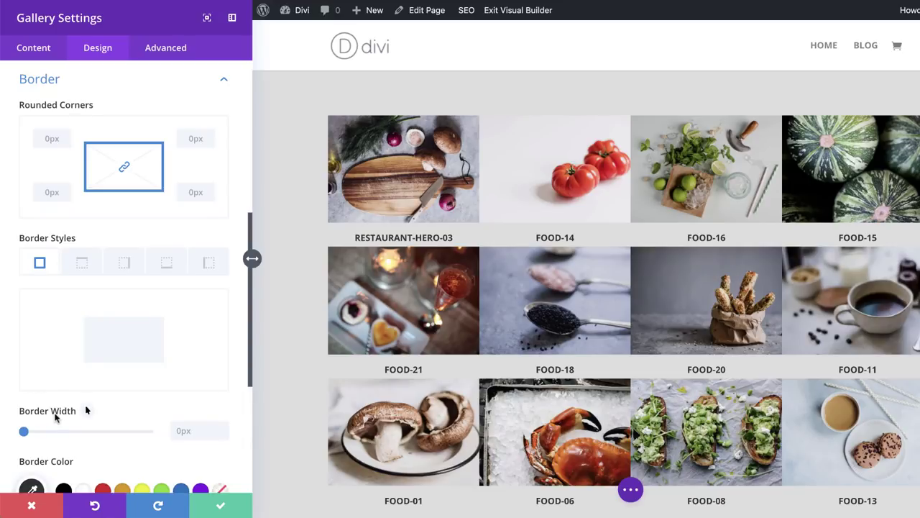
click(85, 263)
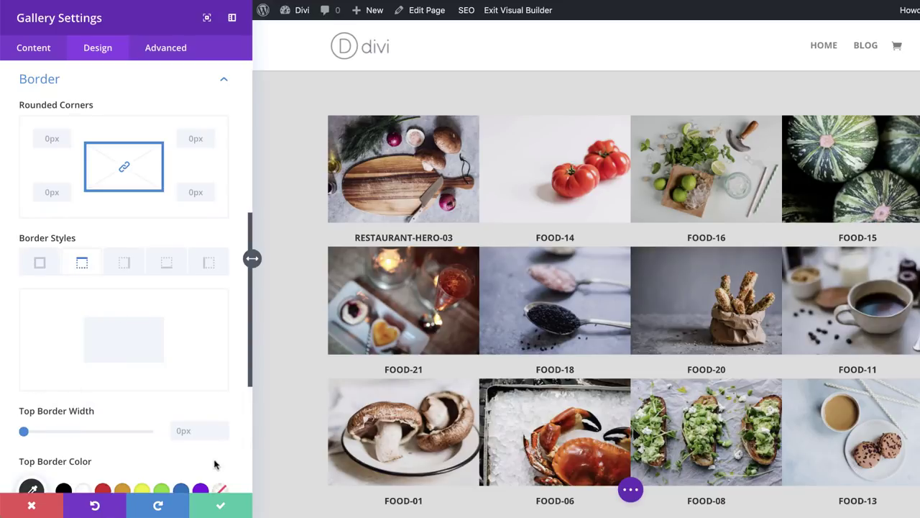
click(195, 430)
text(10px)
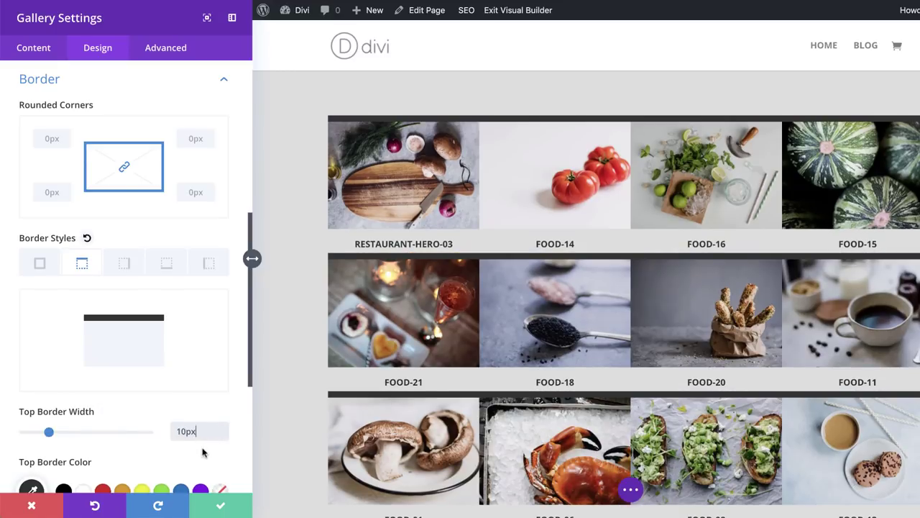
scroll(108, 388, down, 3)
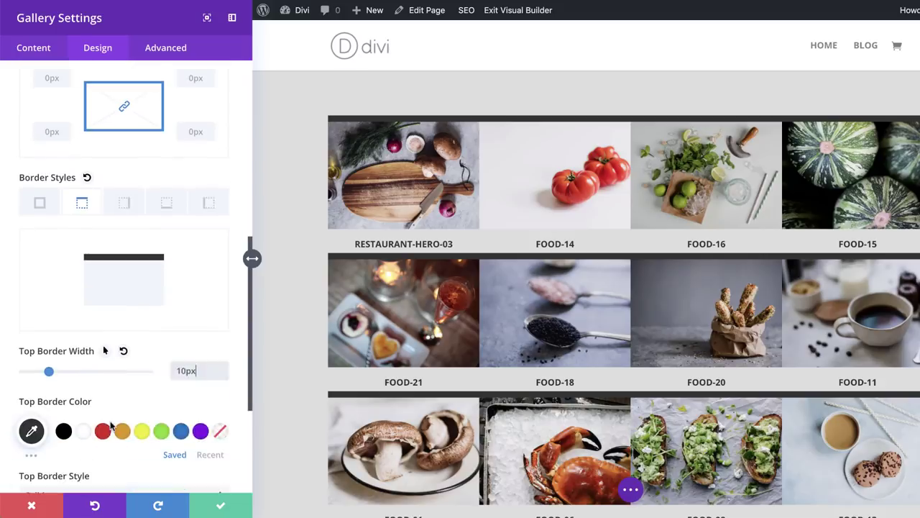
click(84, 397)
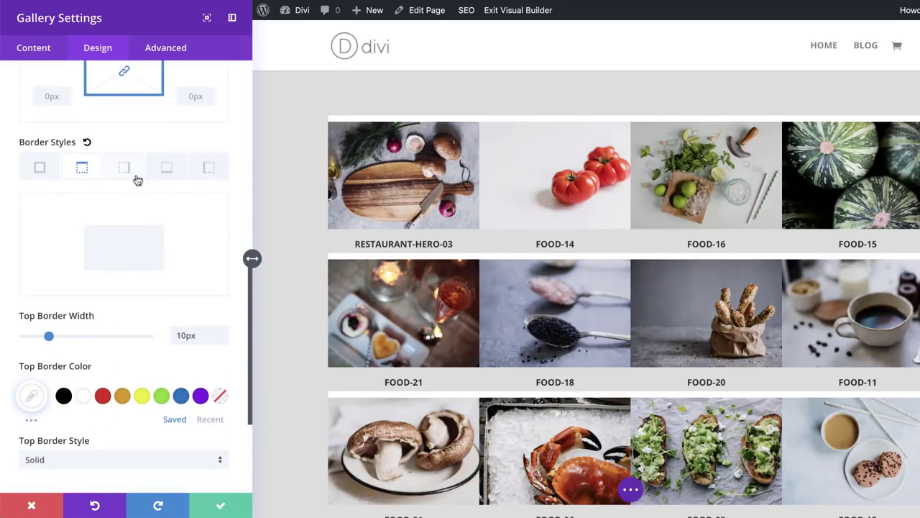
- Try matching 10px white (#ffffff) borders on the left and right sides of the gallery items
click(209, 167)
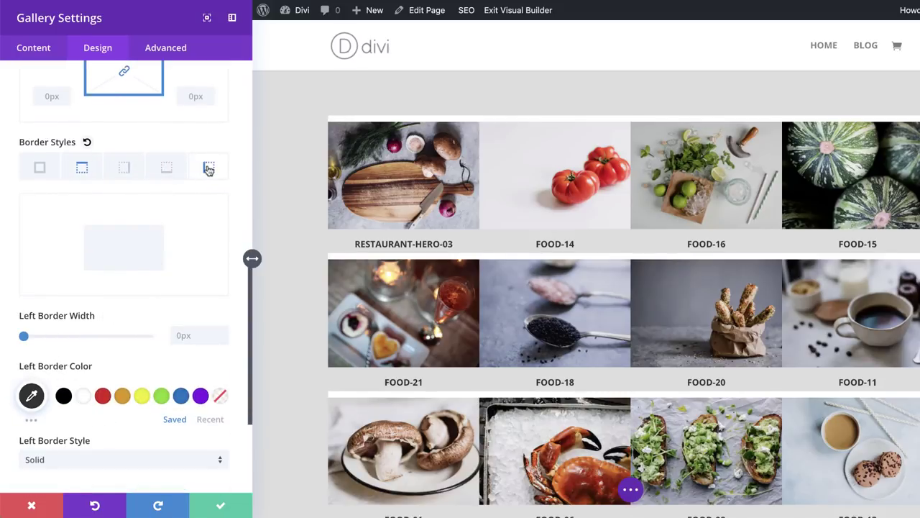
click(197, 333)
text(10)
click(84, 397)
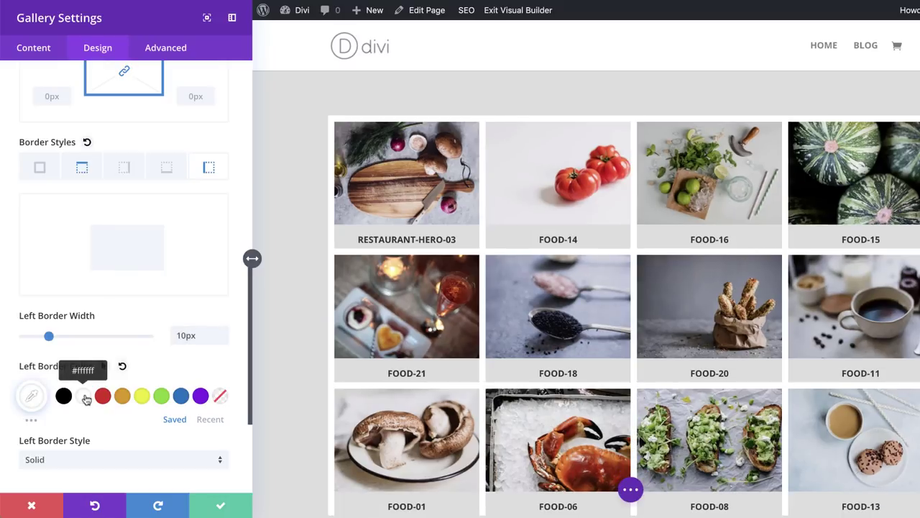
click(125, 169)
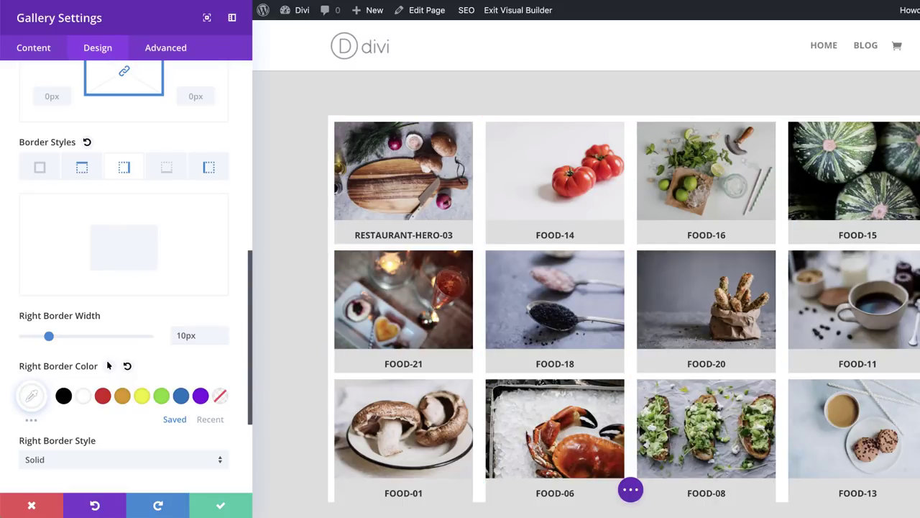
- Set the gallery module's border on all sides to 10px wide with the color #dddddd
click(40, 168)
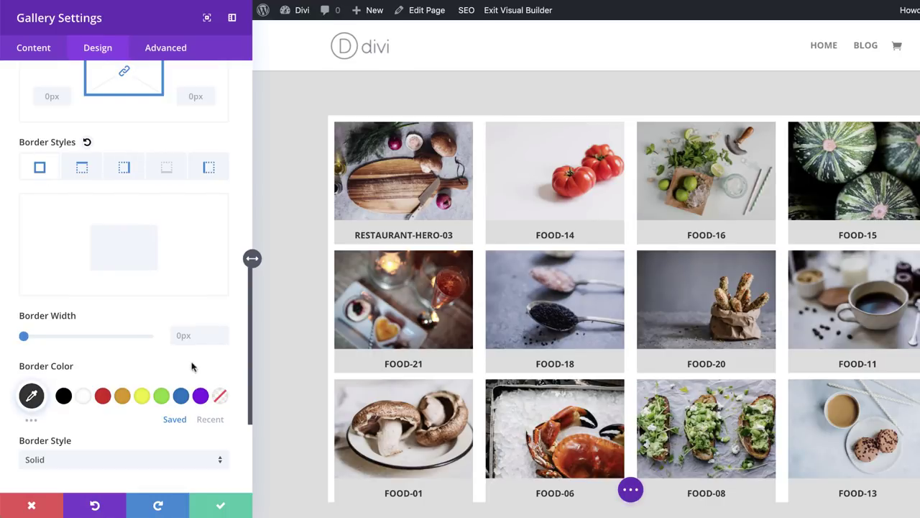
click(200, 339)
text(10px)
key(Return)
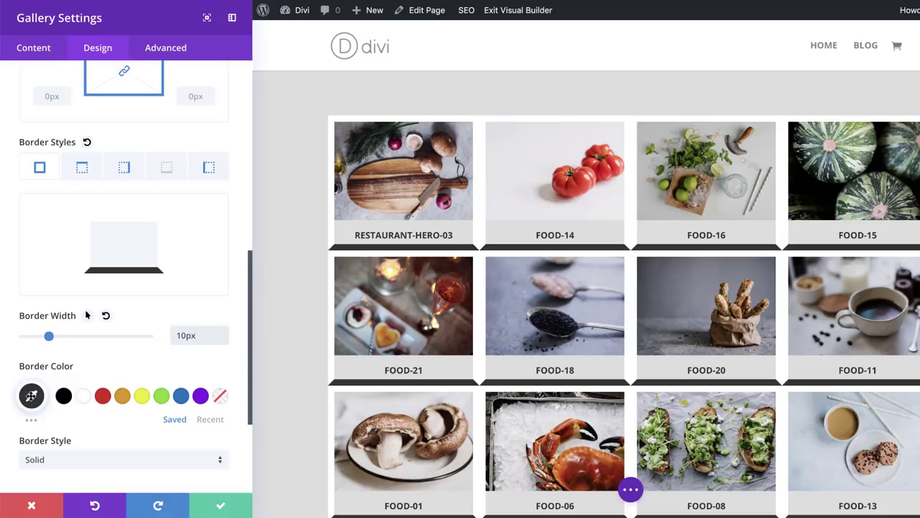
click(31, 396)
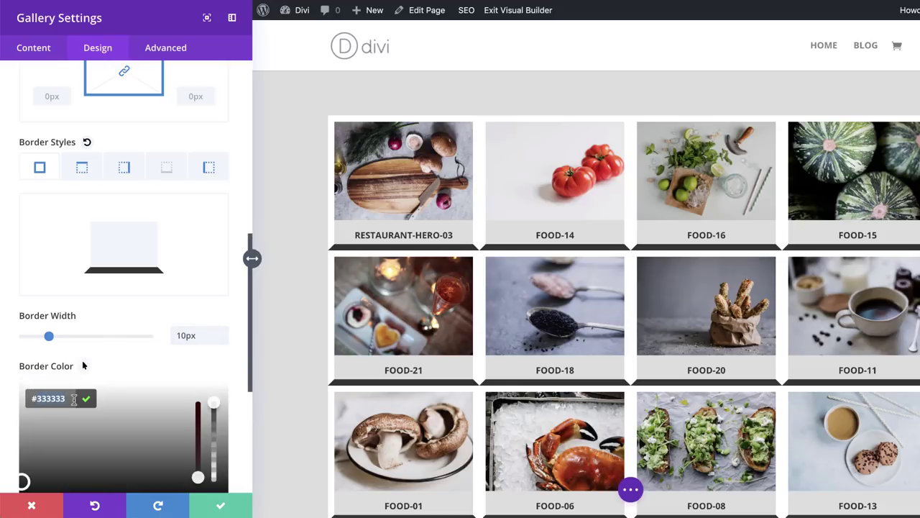
text(#dddddd)
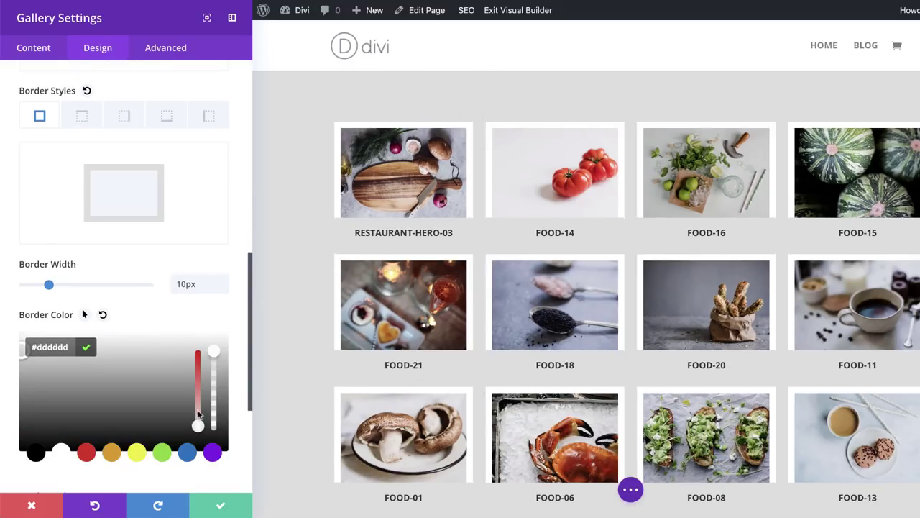
- Give the first gallery module a solid white (#ffffff) background and save its settings
click(33, 51)
click(79, 220)
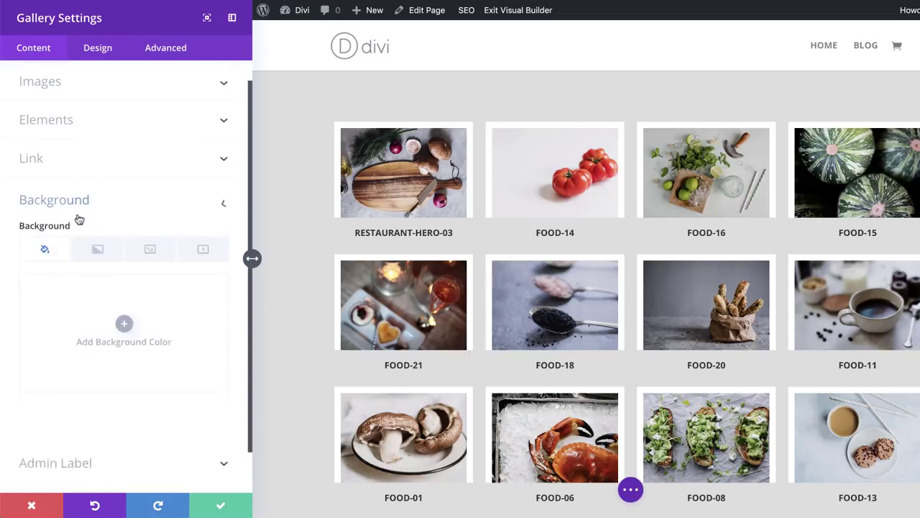
click(125, 303)
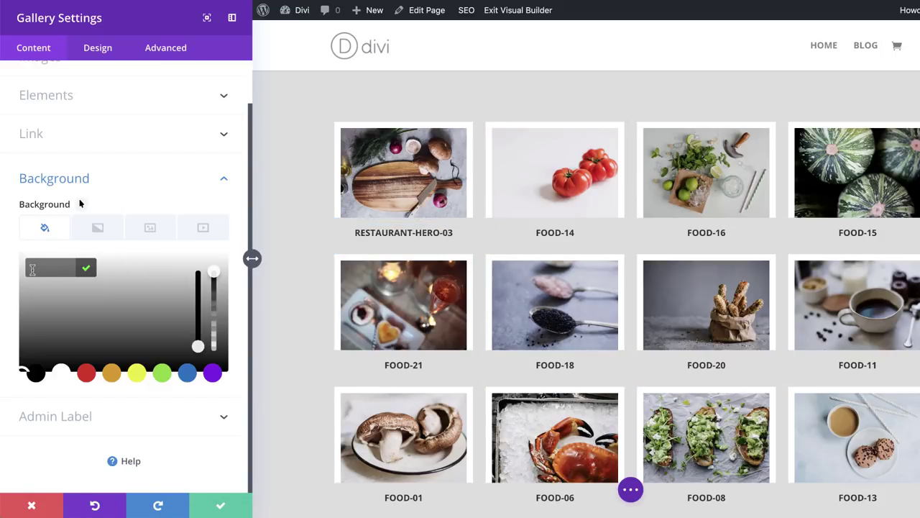
click(63, 373)
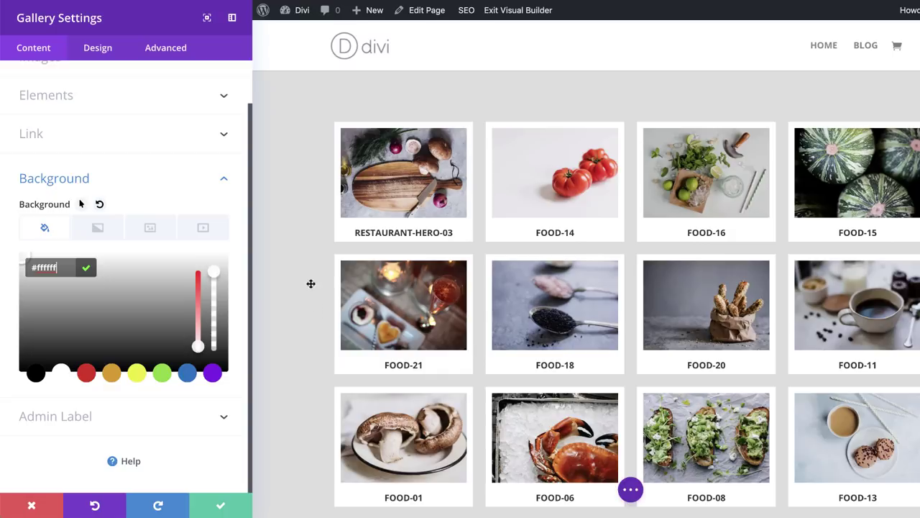
click(220, 505)
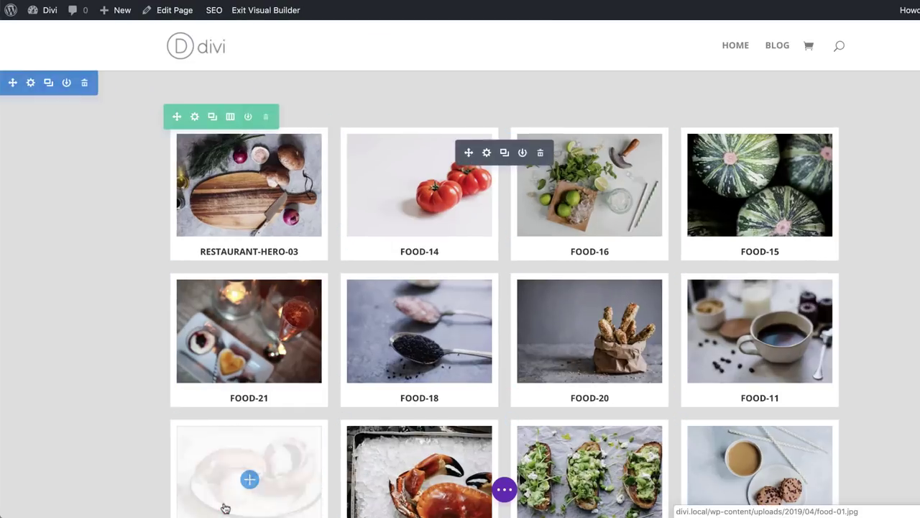
- Add a regular section with a one-column row below the first gallery and insert the saved gallery module template from the library
scroll(906, 319, down, 4)
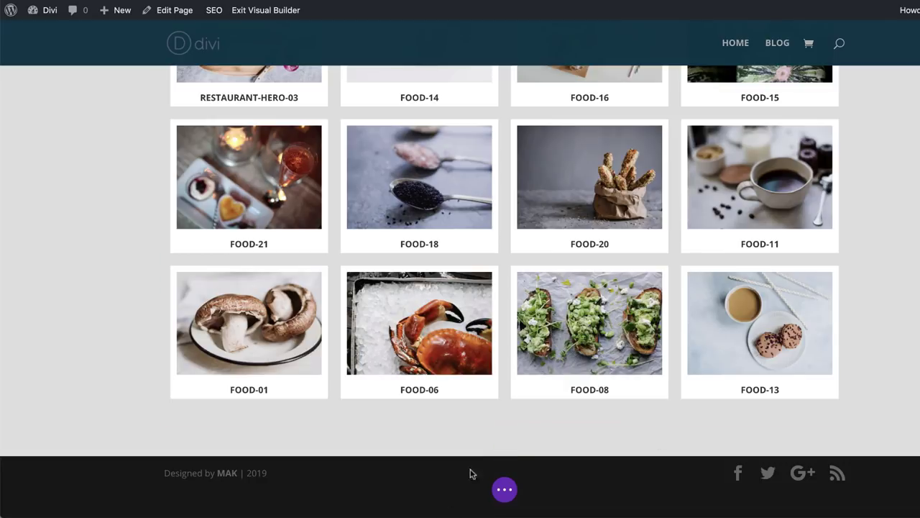
click(504, 455)
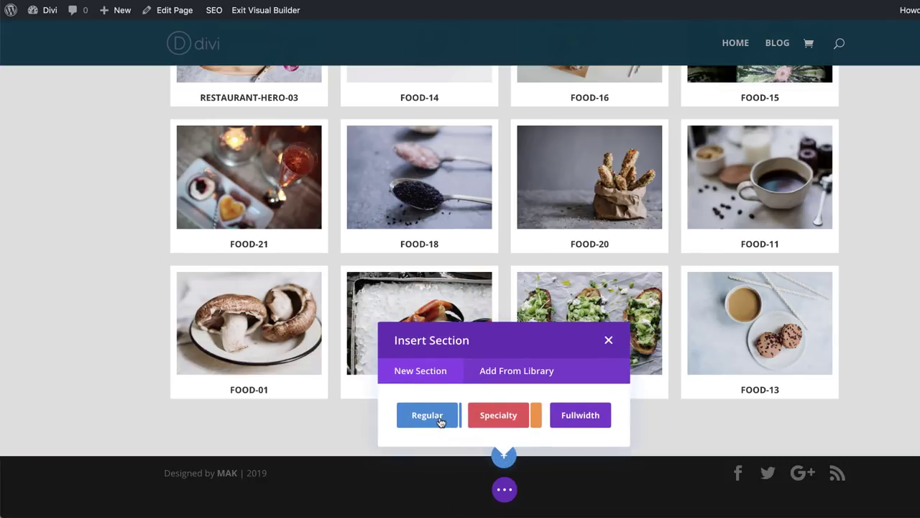
click(440, 422)
click(444, 268)
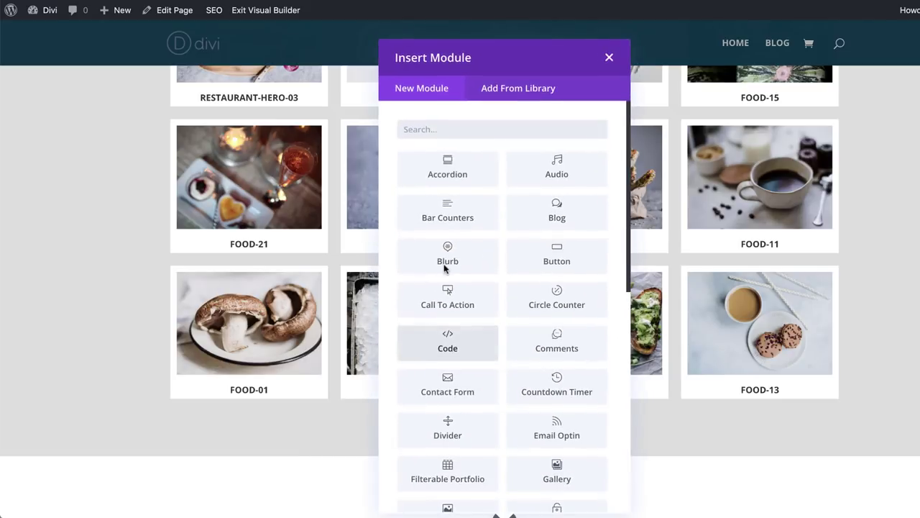
click(534, 85)
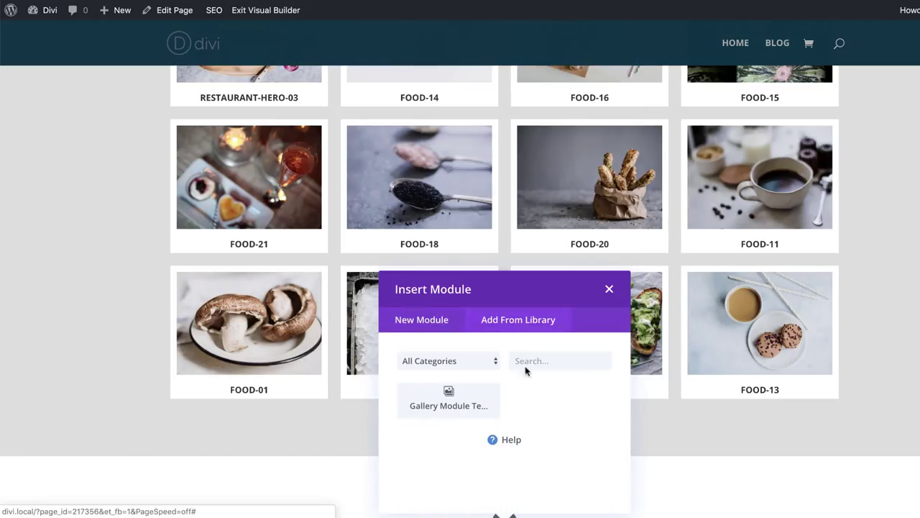
click(458, 406)
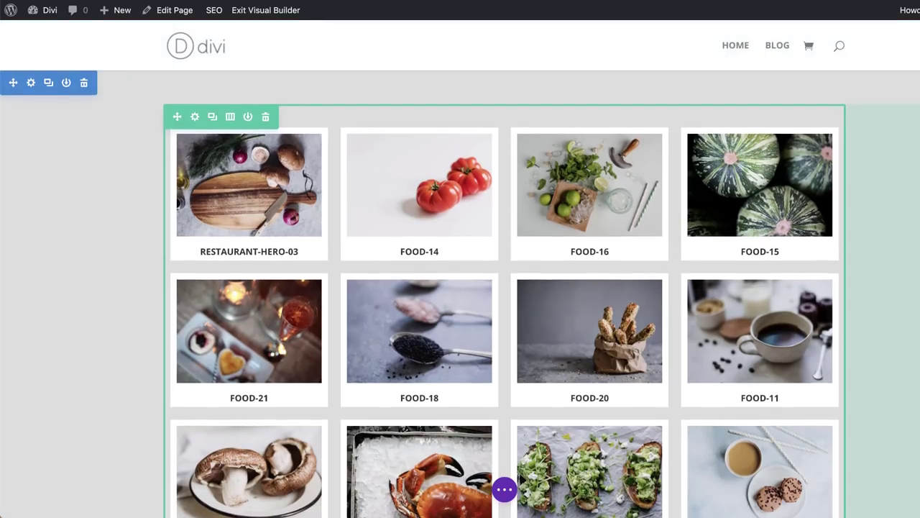
- Enable a custom gutter width for the new section's row and set it to 1
scroll(460, 288, up, 3)
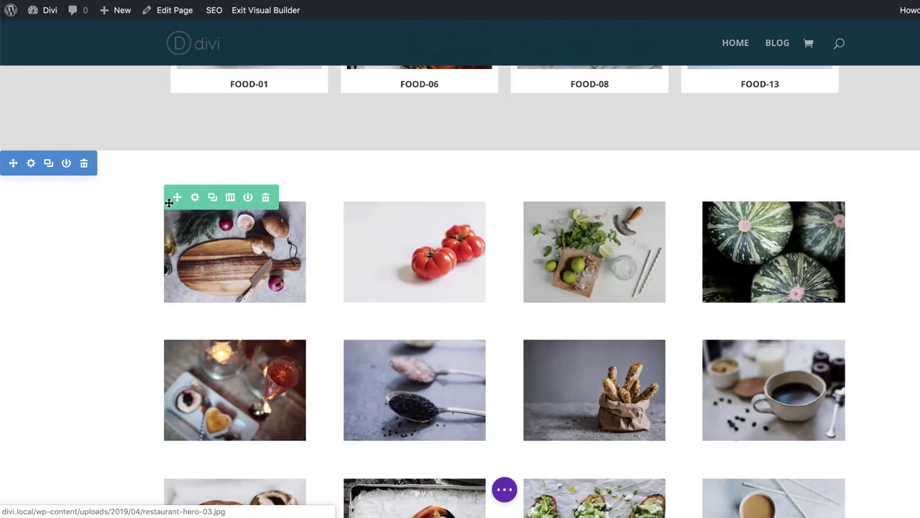
click(195, 201)
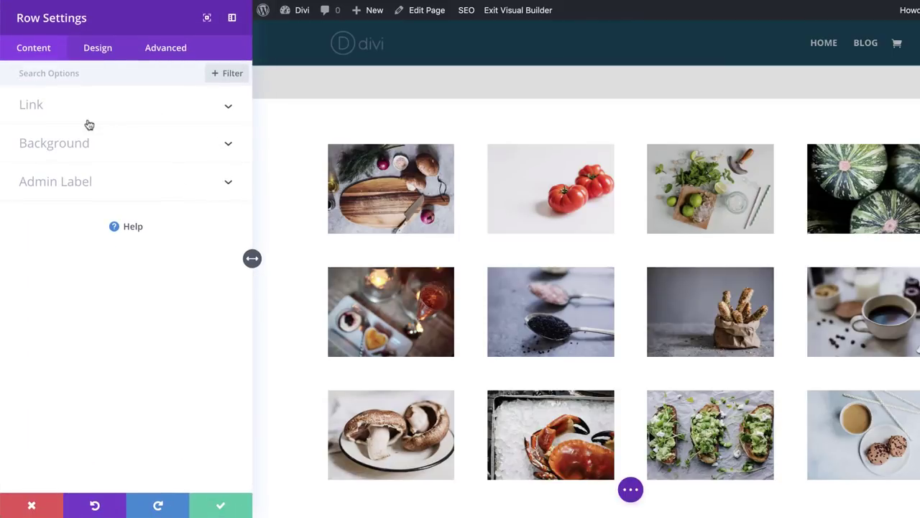
click(99, 52)
click(48, 117)
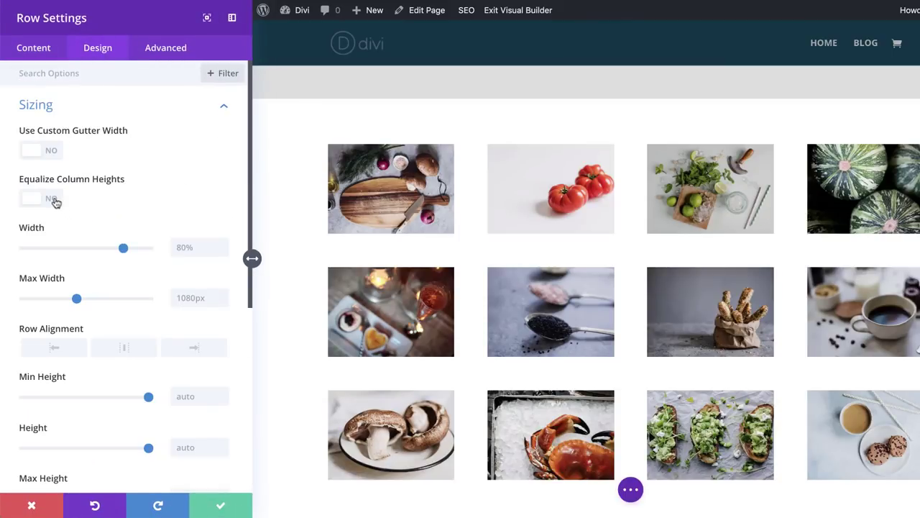
click(51, 153)
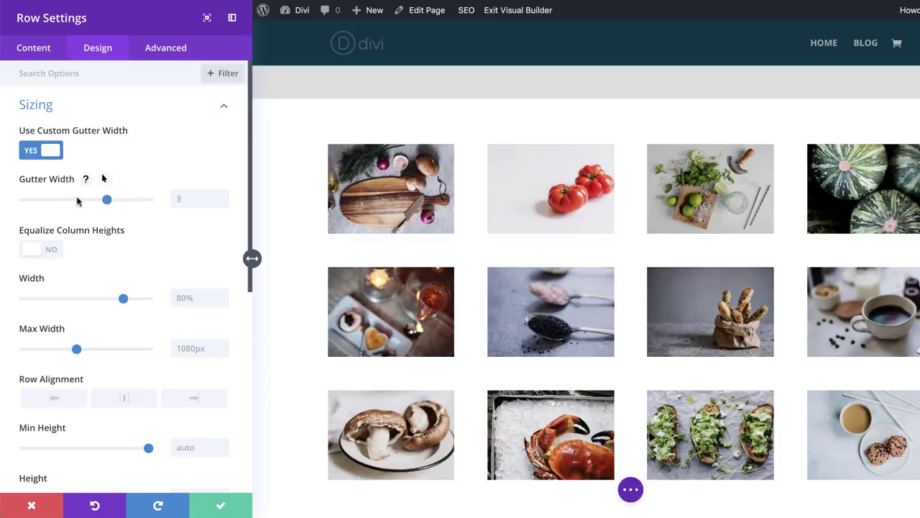
drag(79, 201, 13, 206)
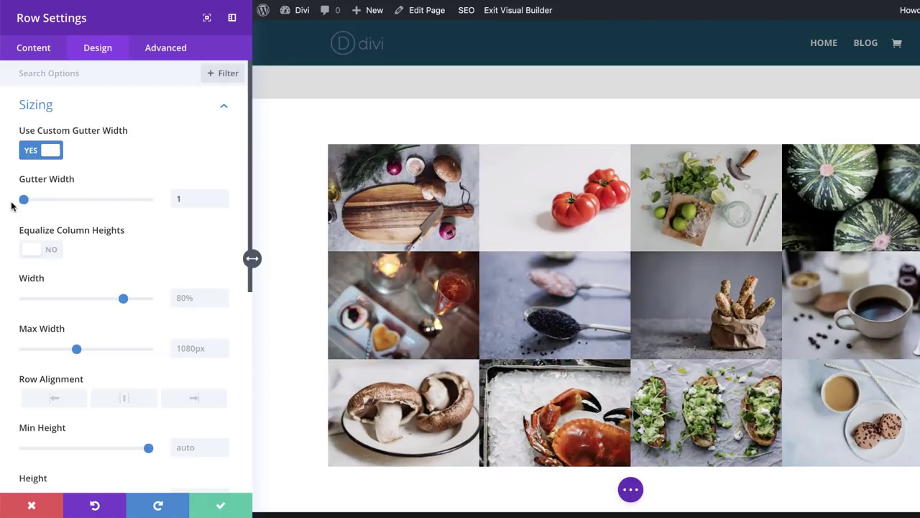
- Give the second gallery's row a 10px solid border in #dddddd on all sides and save the row settings
scroll(113, 369, down, 5)
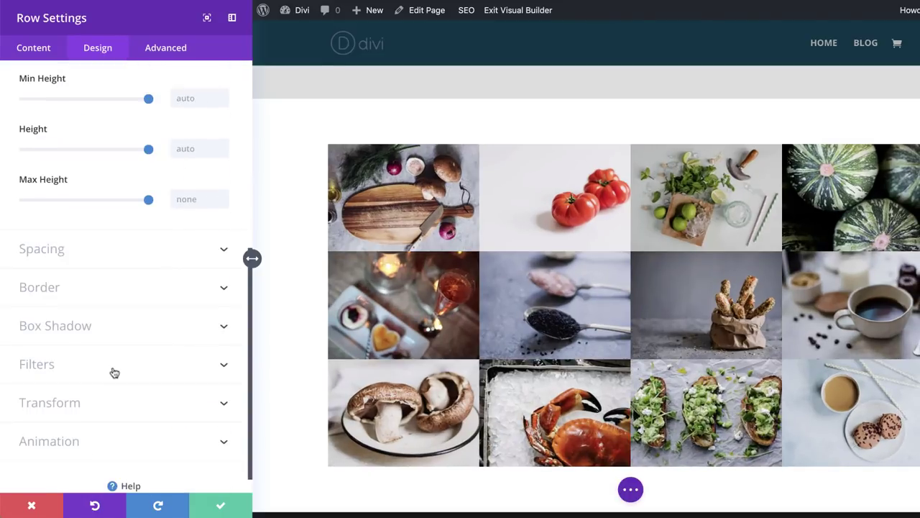
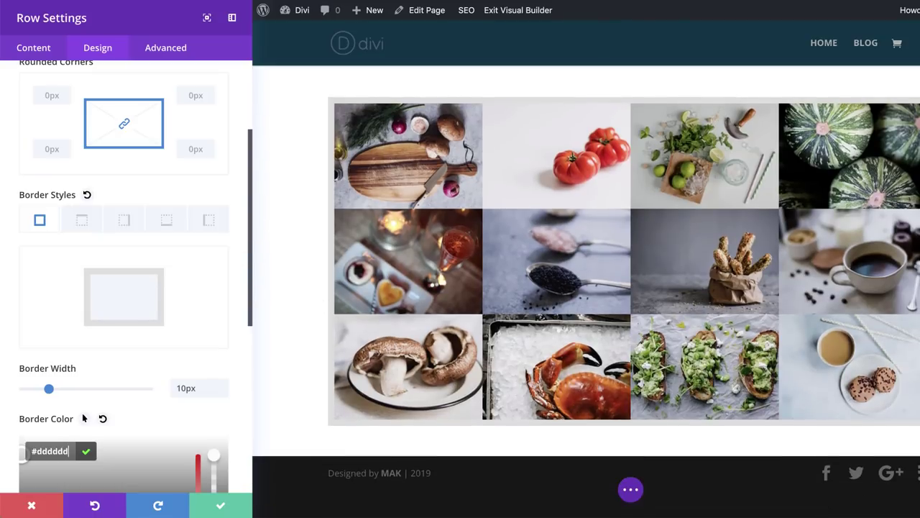
scroll(84, 418, down, 5)
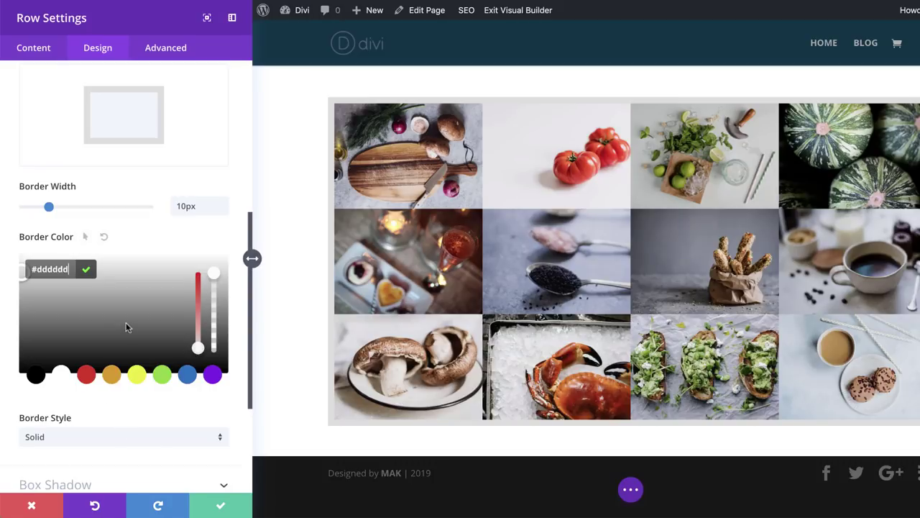
click(220, 506)
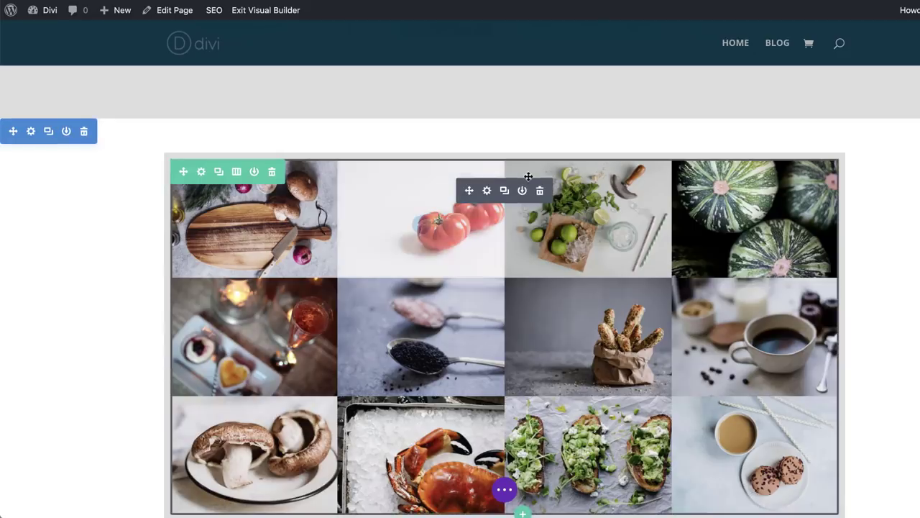
- Set the second gallery module's general border width to 20px on all sides
click(488, 191)
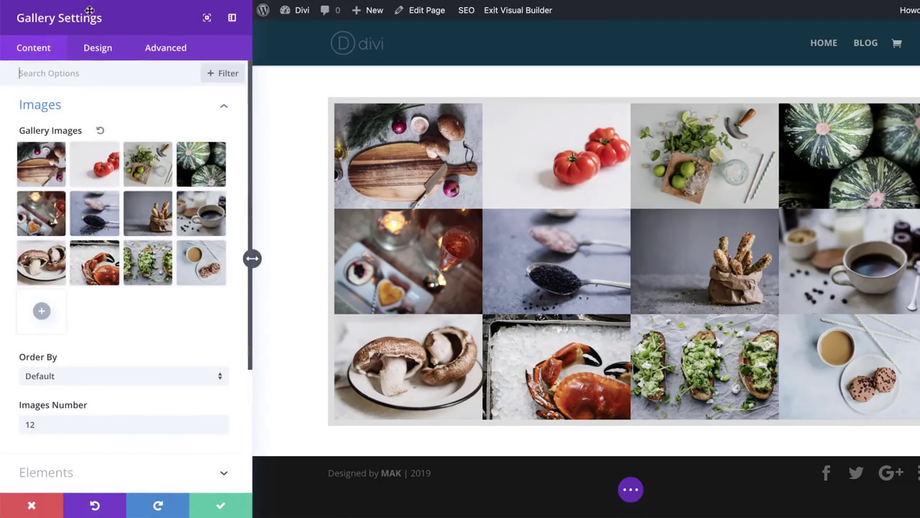
click(101, 50)
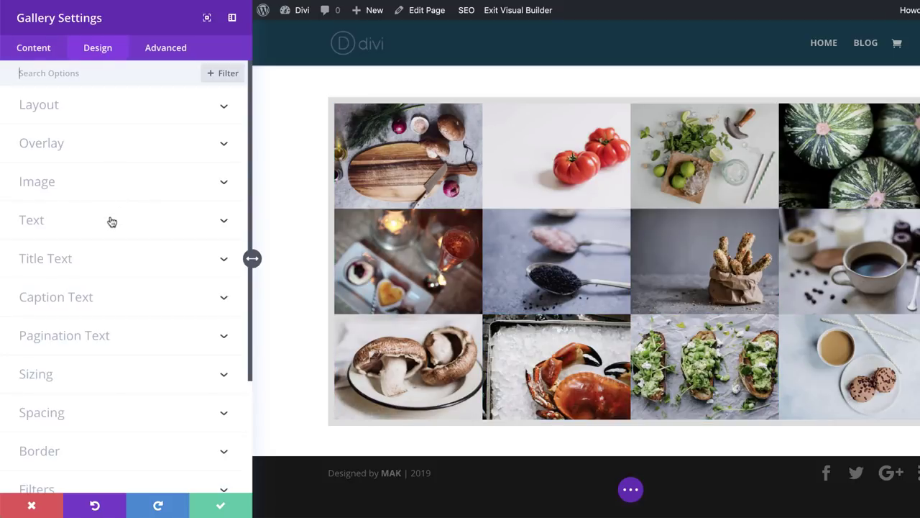
scroll(109, 220, down, 1)
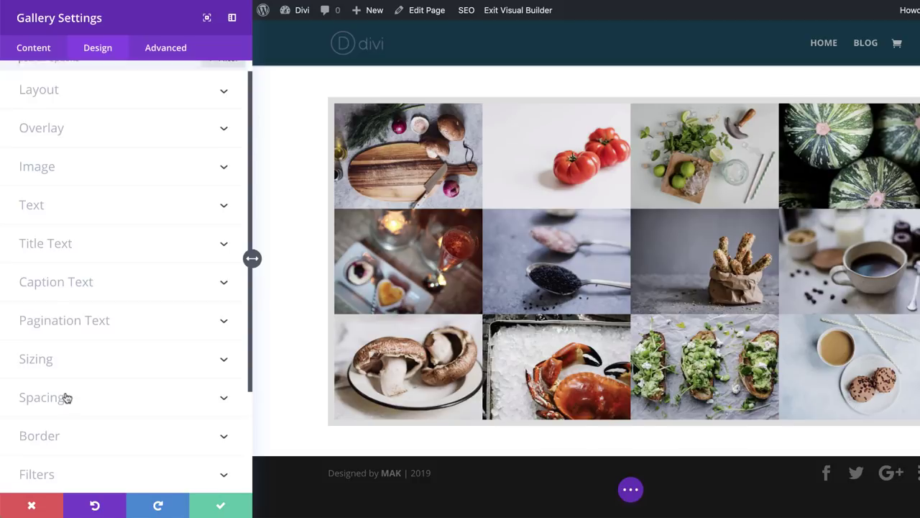
scroll(65, 397, down, 1)
click(59, 418)
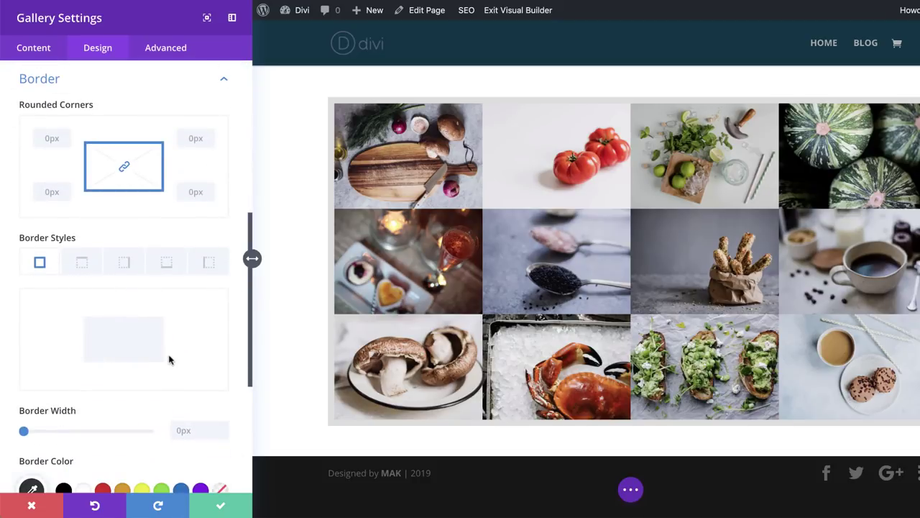
click(178, 429)
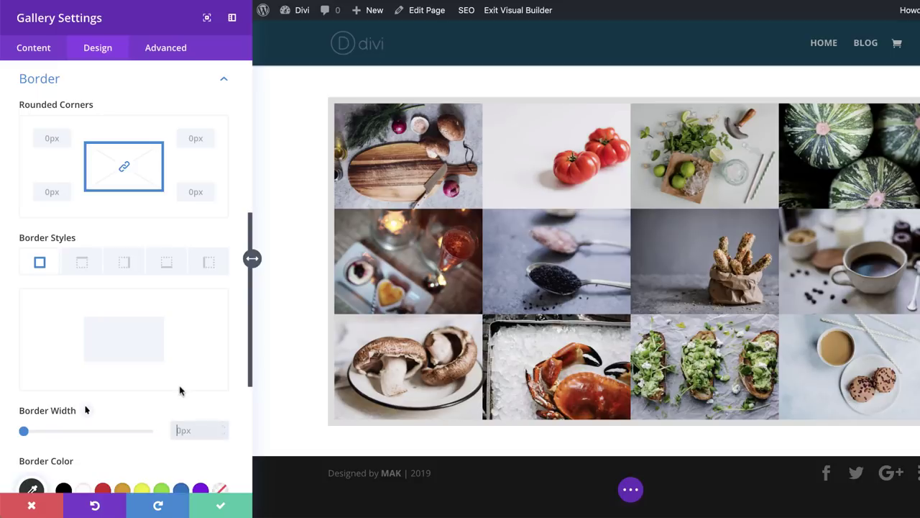
text(20)
key(Return)
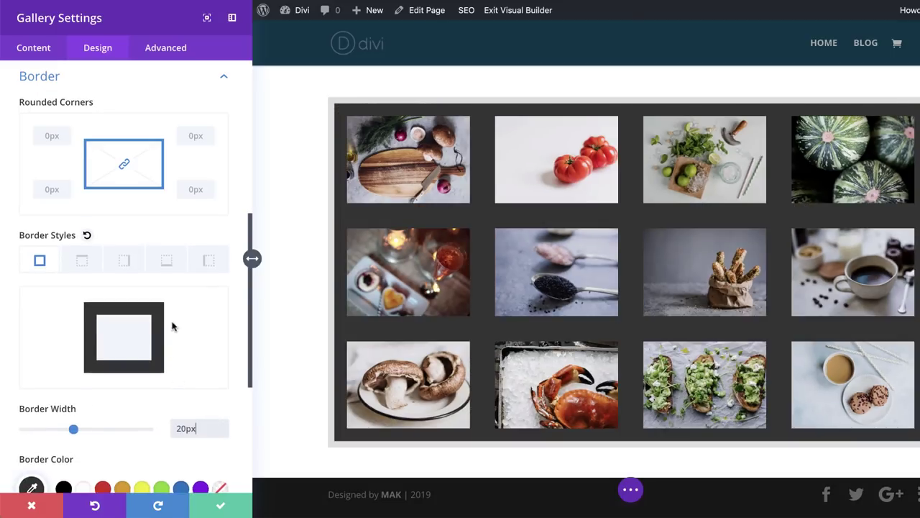
- Try white as the second gallery module's border color and replace it with transparent
scroll(172, 326, down, 2)
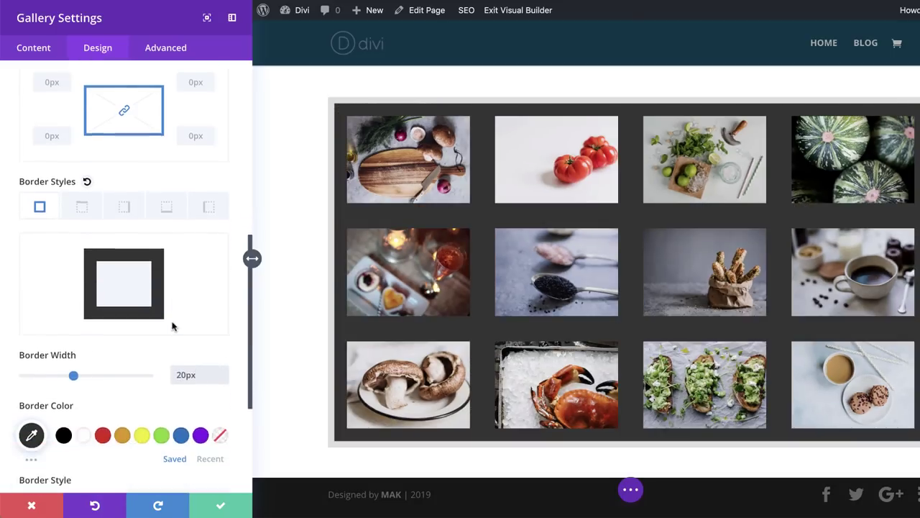
click(83, 430)
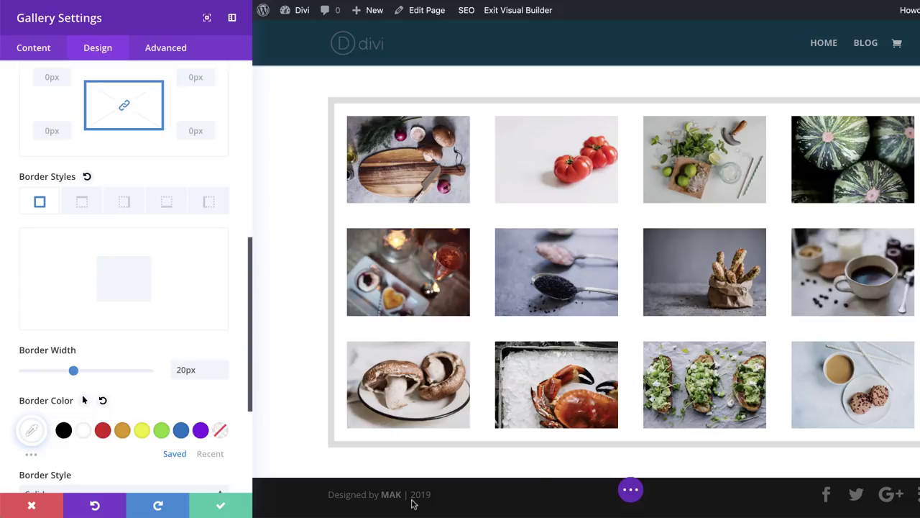
click(221, 431)
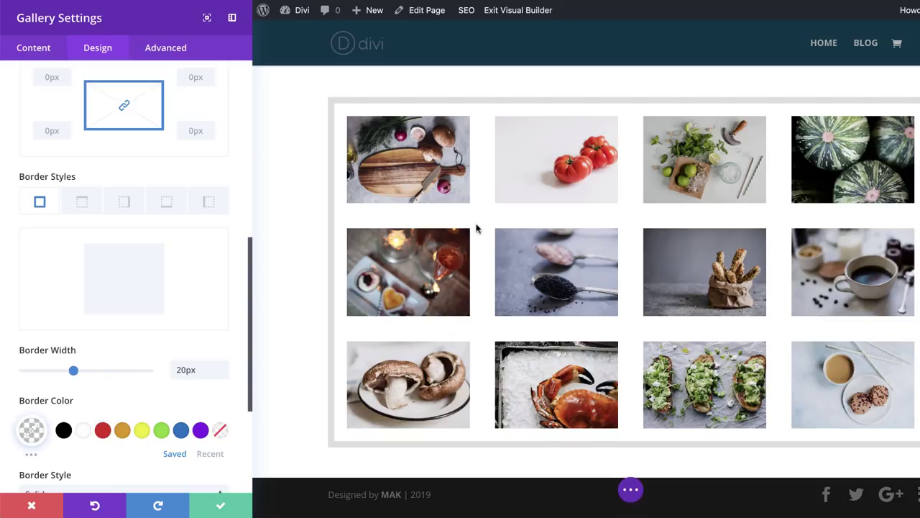
- Set the second gallery module's background color to #dddddd
click(19, 51)
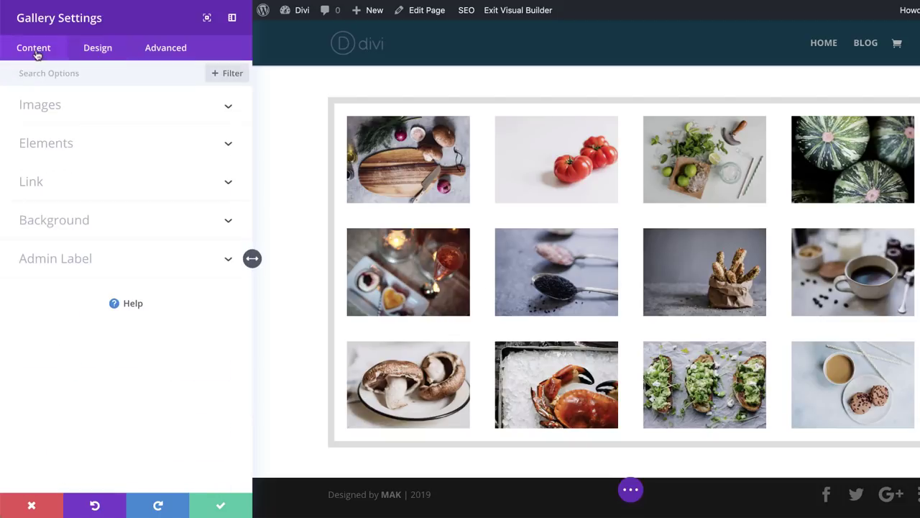
click(52, 223)
click(120, 300)
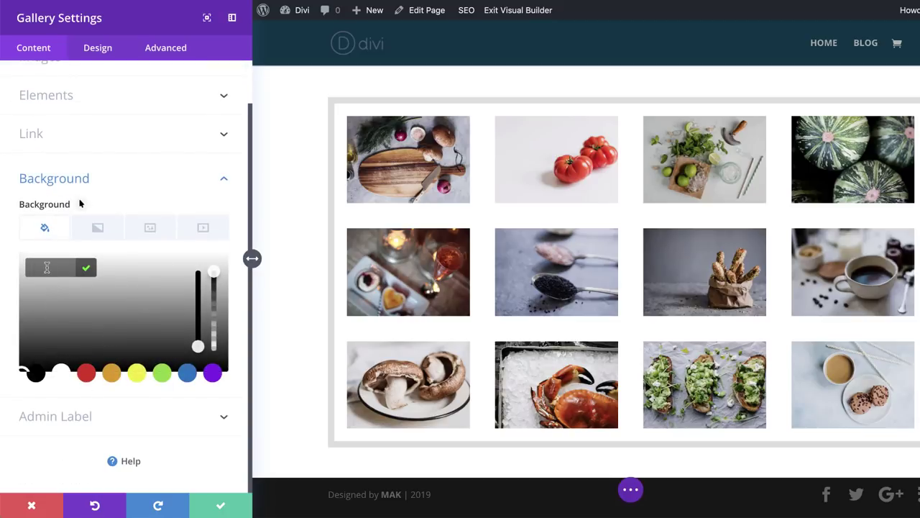
text(#dddddd)
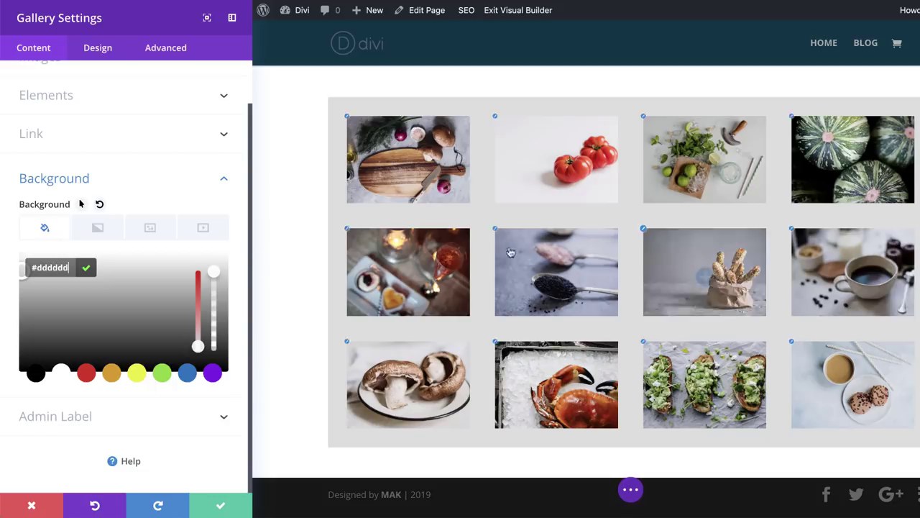
- Give the second gallery's images a 10px solid white border on all sides
mouse_move(348, 229)
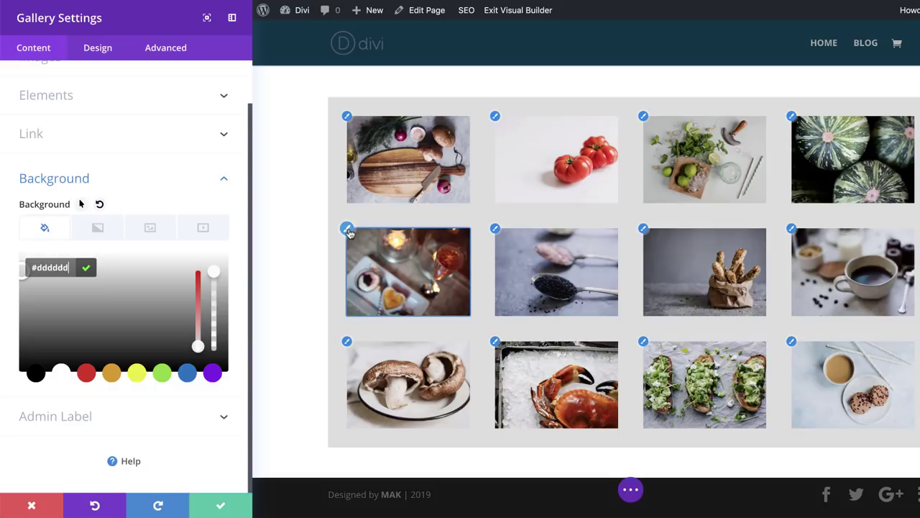
click(348, 229)
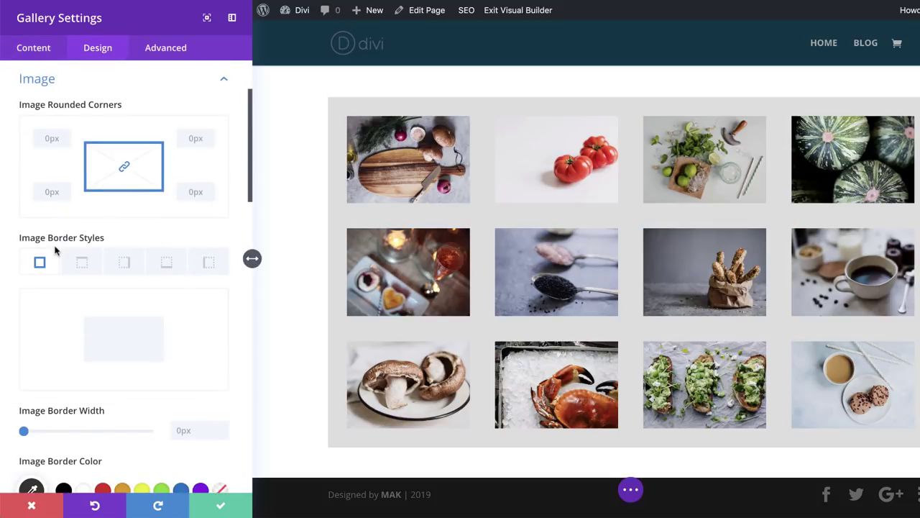
scroll(79, 429, down, 1)
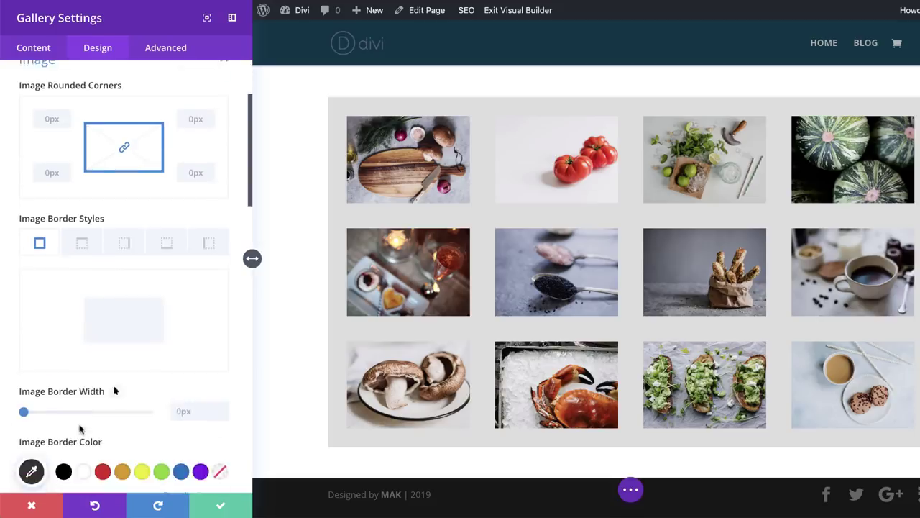
scroll(79, 429, down, 5)
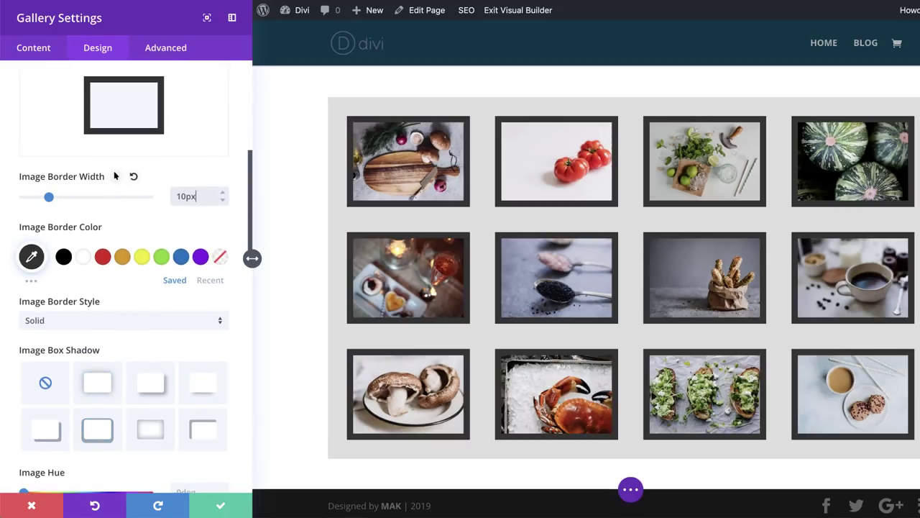
click(84, 259)
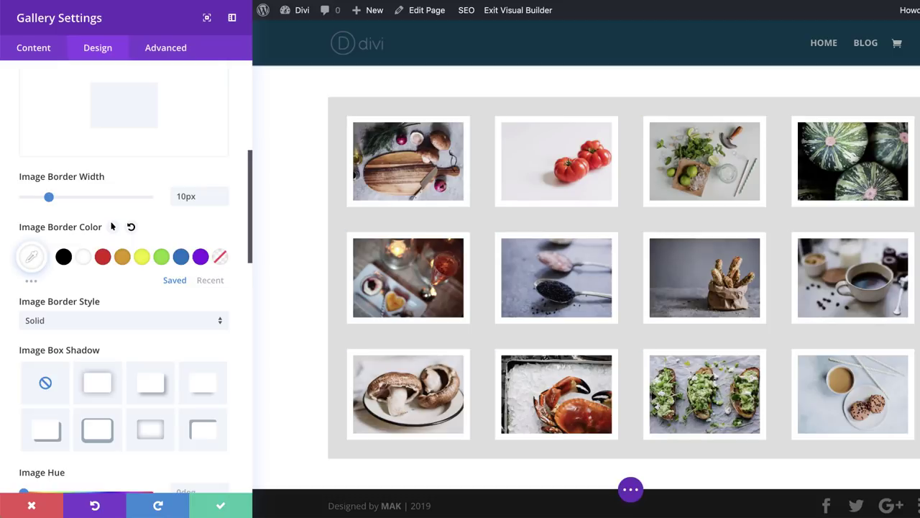
- Save the second gallery's settings and add a new regular section below it containing the saved gallery module template from the library
click(220, 504)
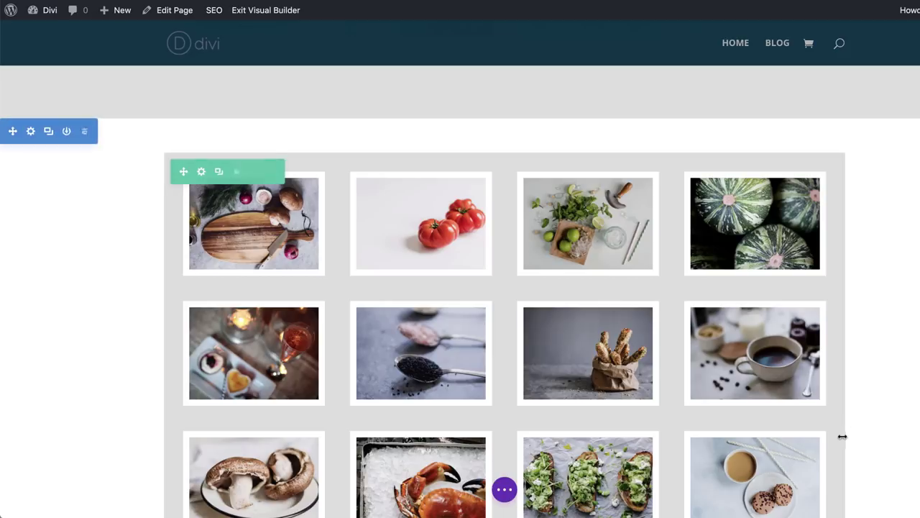
scroll(840, 433, down, 3)
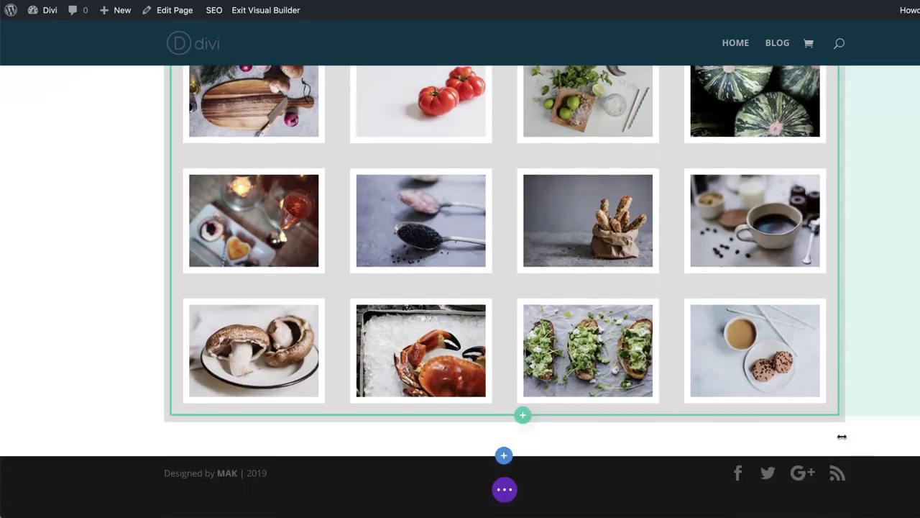
click(505, 455)
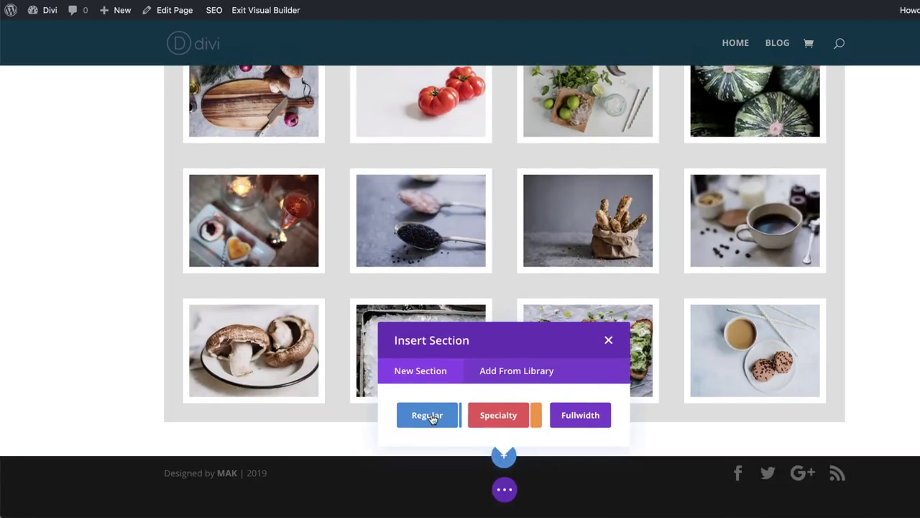
click(432, 420)
click(447, 269)
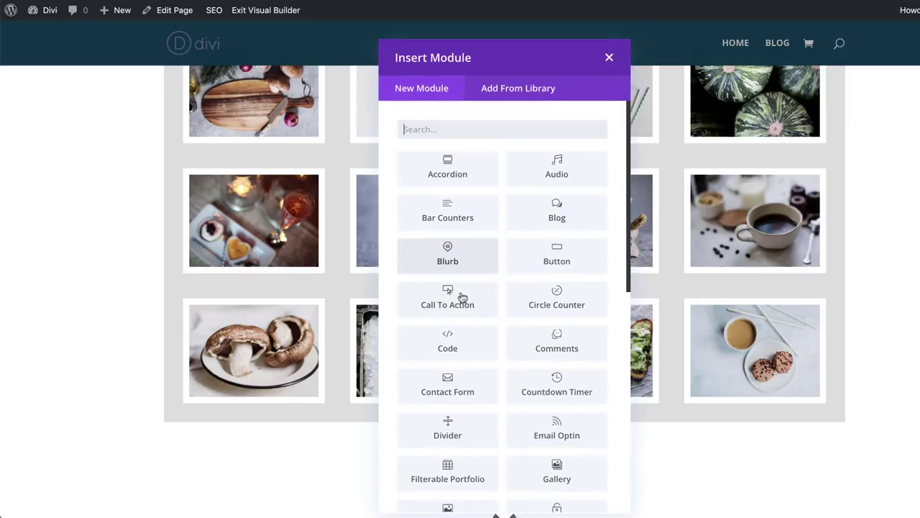
click(506, 92)
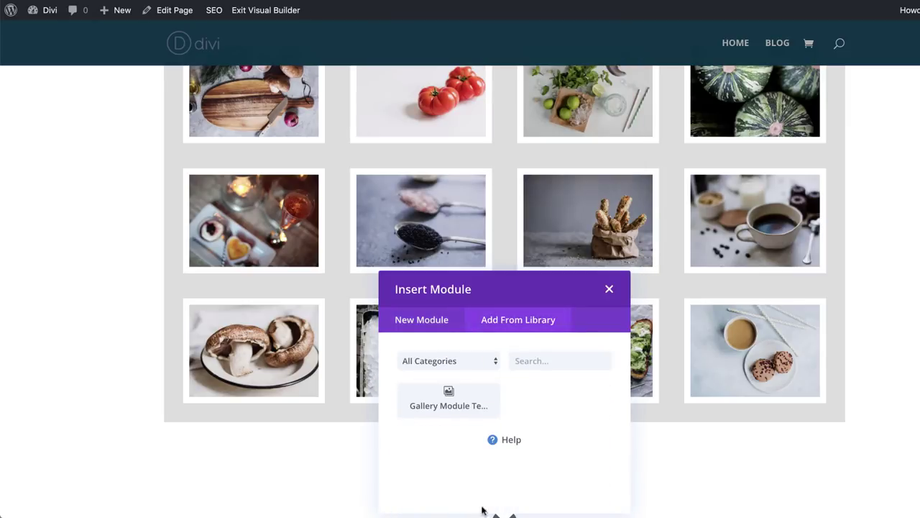
click(464, 405)
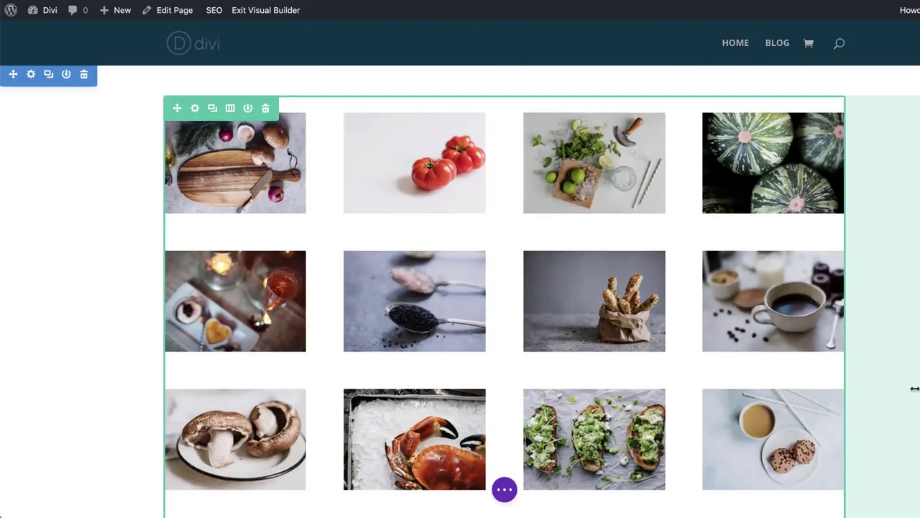
- Enable a custom gutter width on the third gallery's row and set it to 1
click(195, 109)
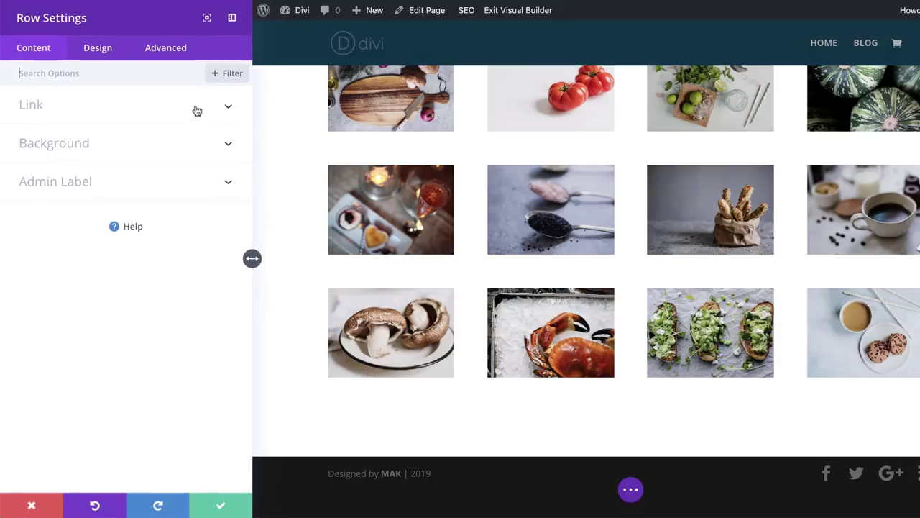
click(97, 48)
click(44, 108)
click(51, 152)
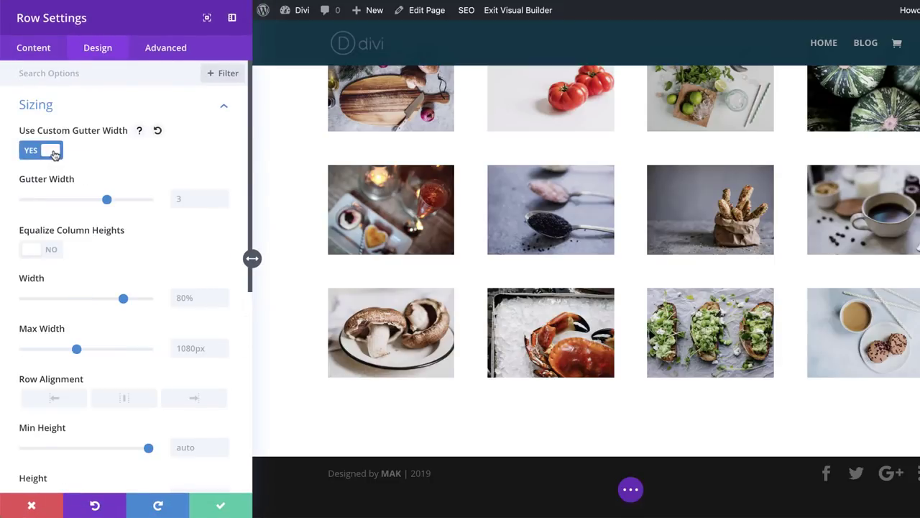
drag(105, 201, 13, 203)
- Set the third gallery row's top and bottom custom padding to 0px and save the row settings
scroll(142, 352, down, 1)
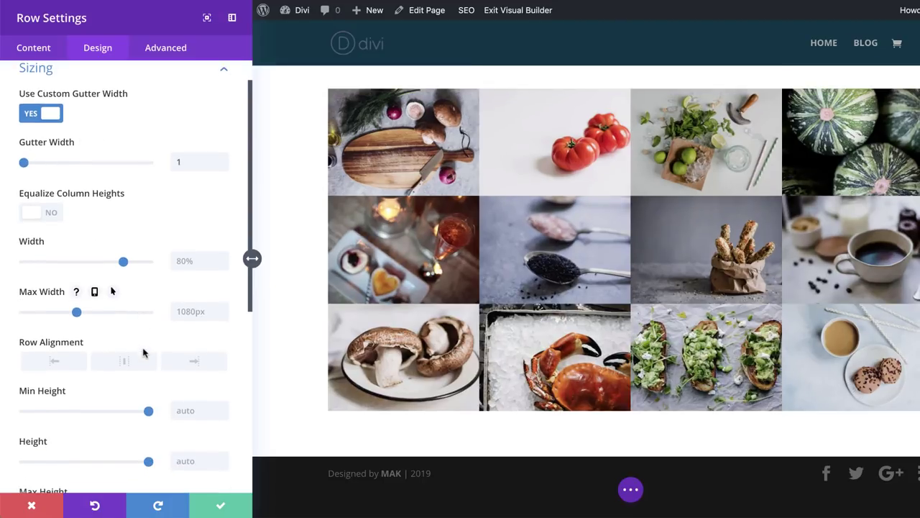
scroll(143, 352, down, 2)
scroll(144, 353, down, 6)
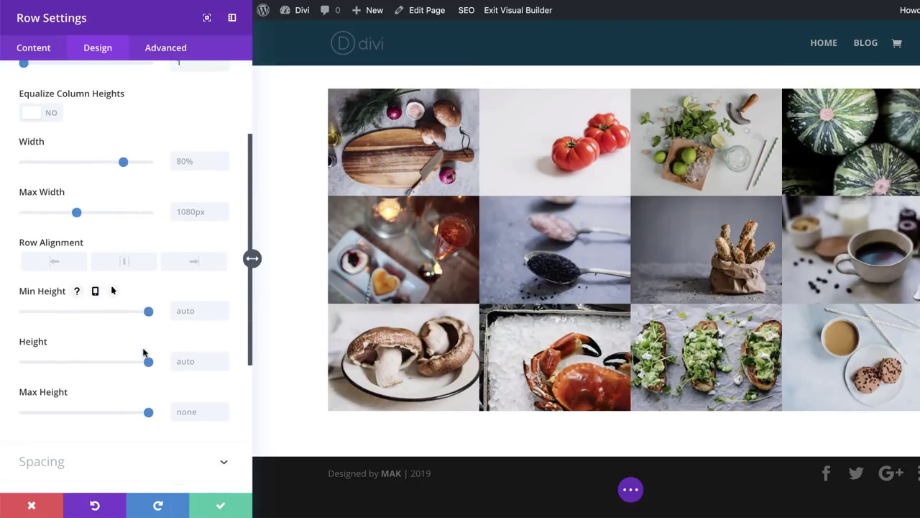
click(70, 229)
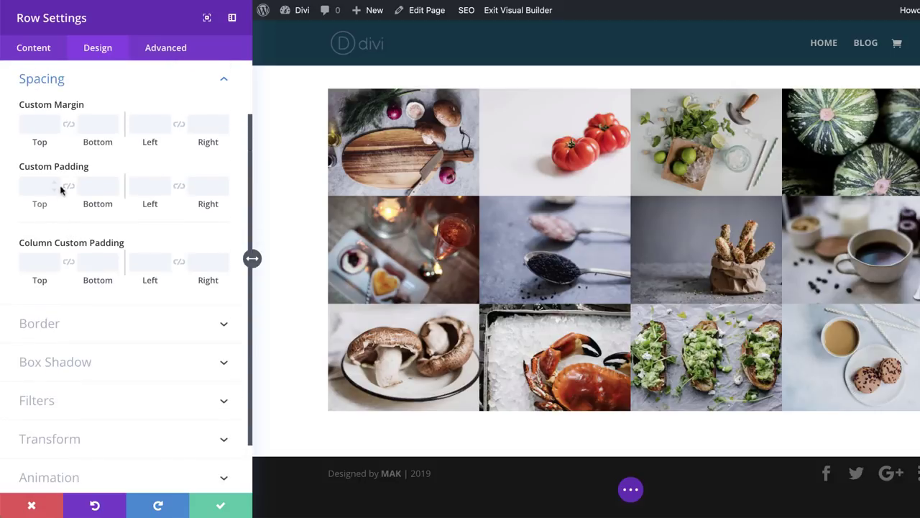
click(39, 181)
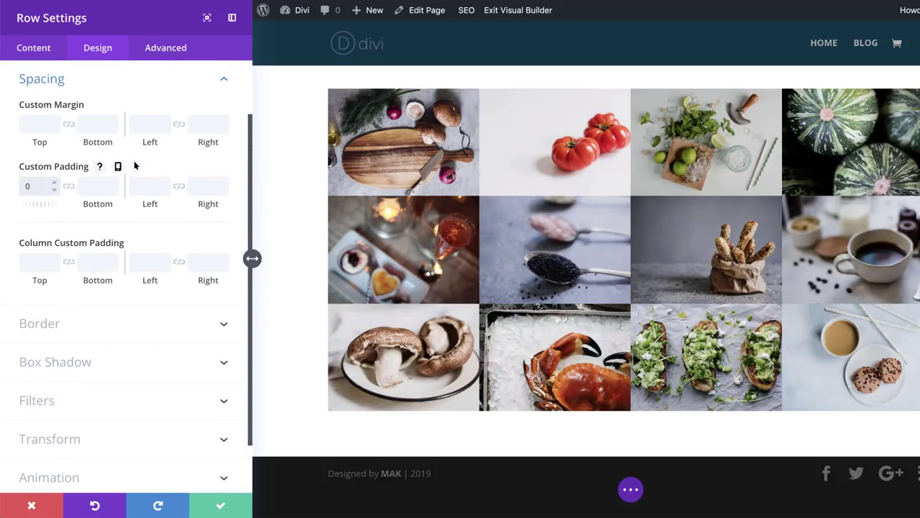
click(69, 187)
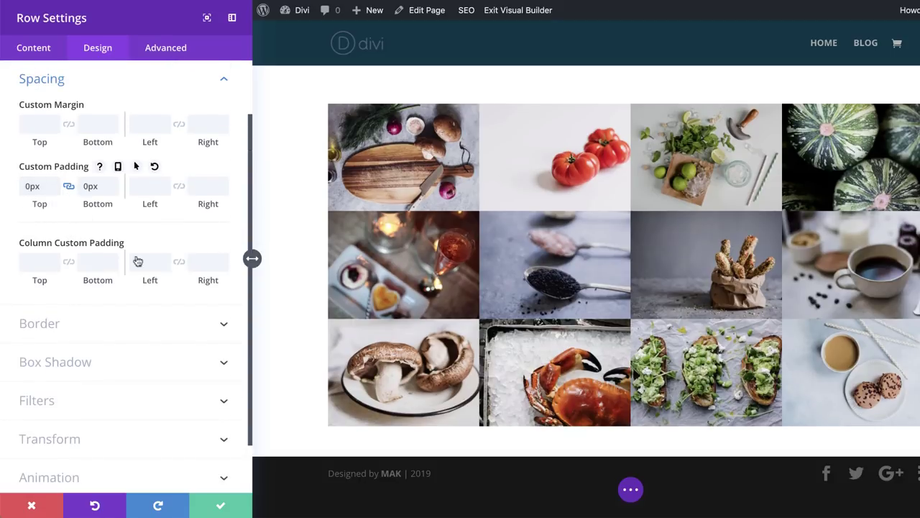
click(221, 506)
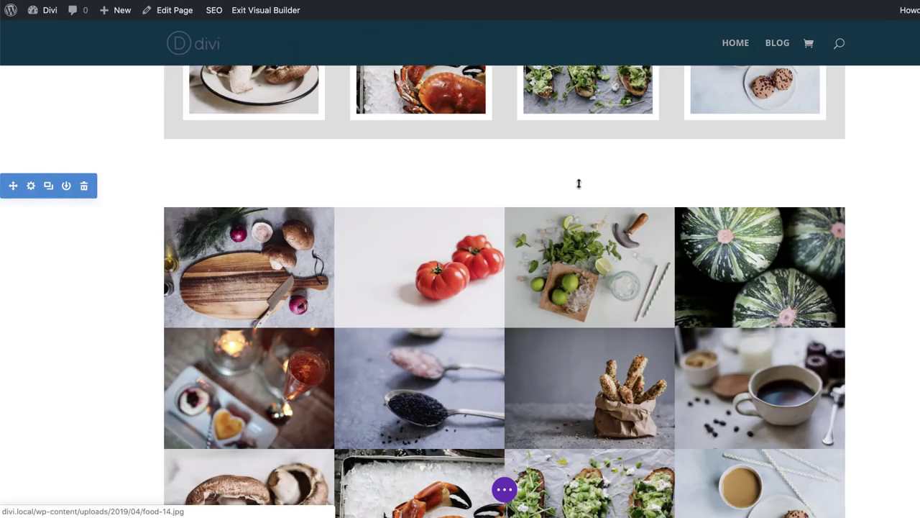
- Give the third gallery module a general border 10px wide in white on all sides
scroll(506, 263, down, 3)
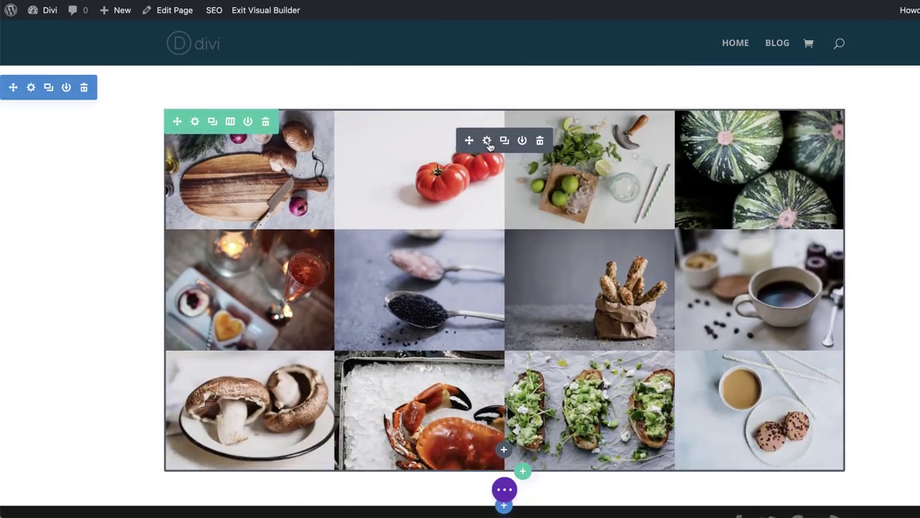
click(487, 142)
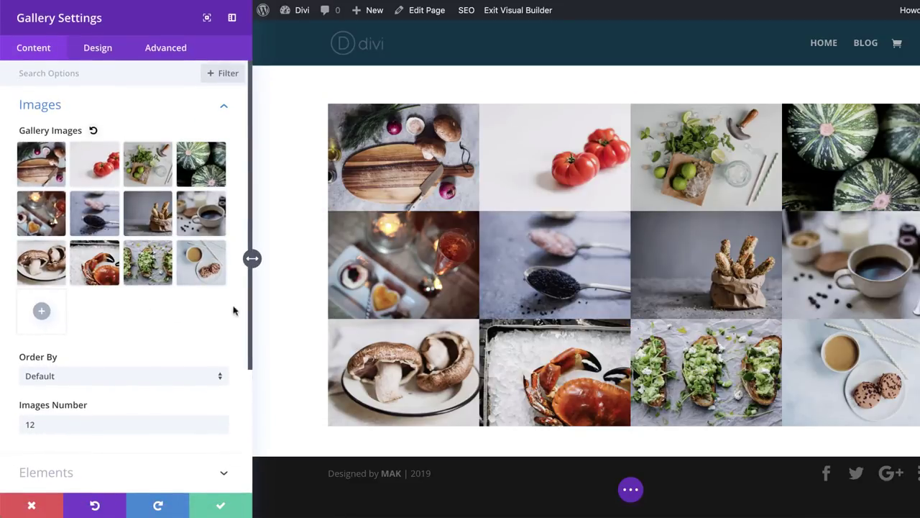
click(114, 51)
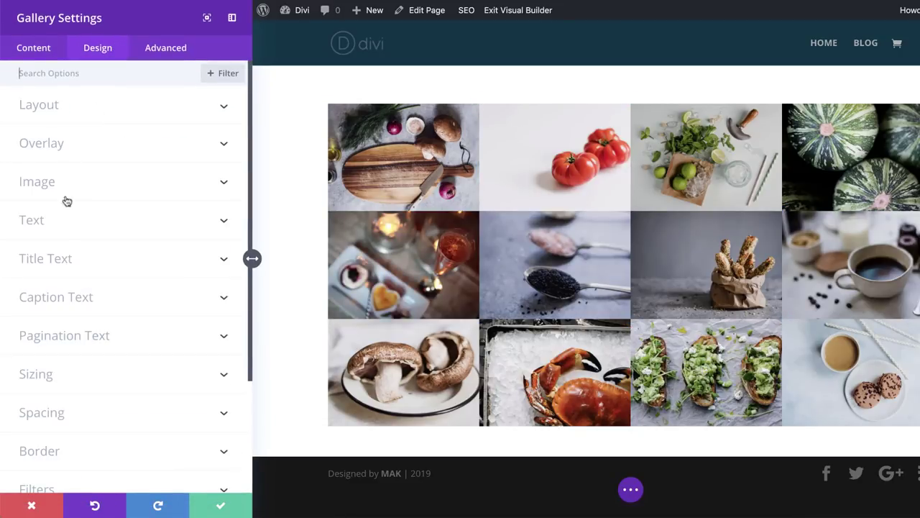
scroll(88, 388, down, 3)
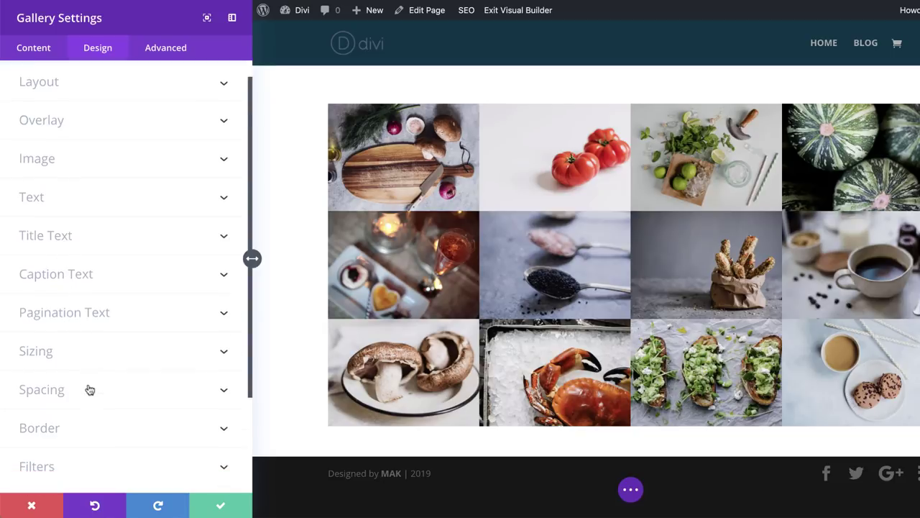
click(87, 381)
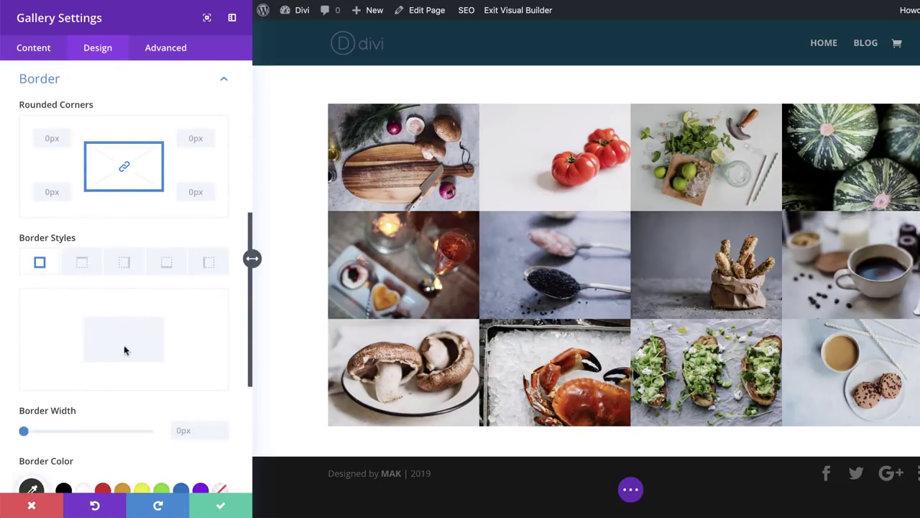
click(191, 431)
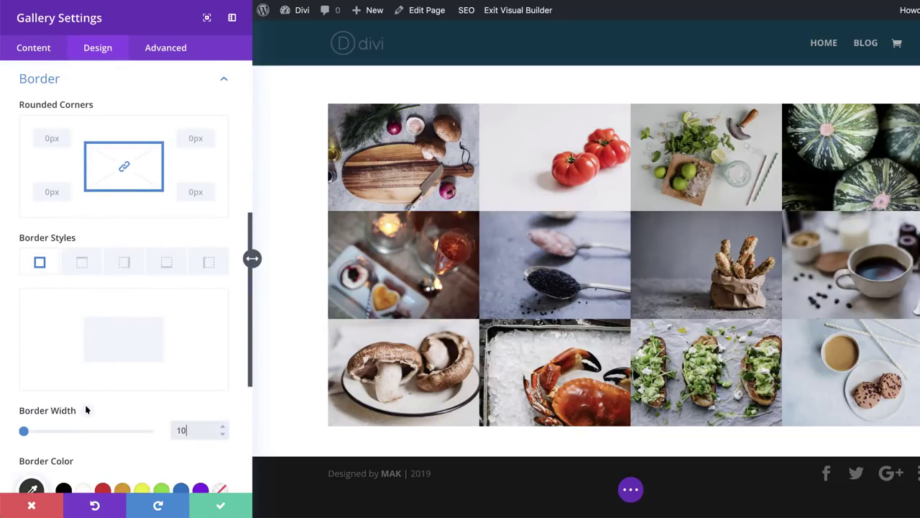
click(85, 410)
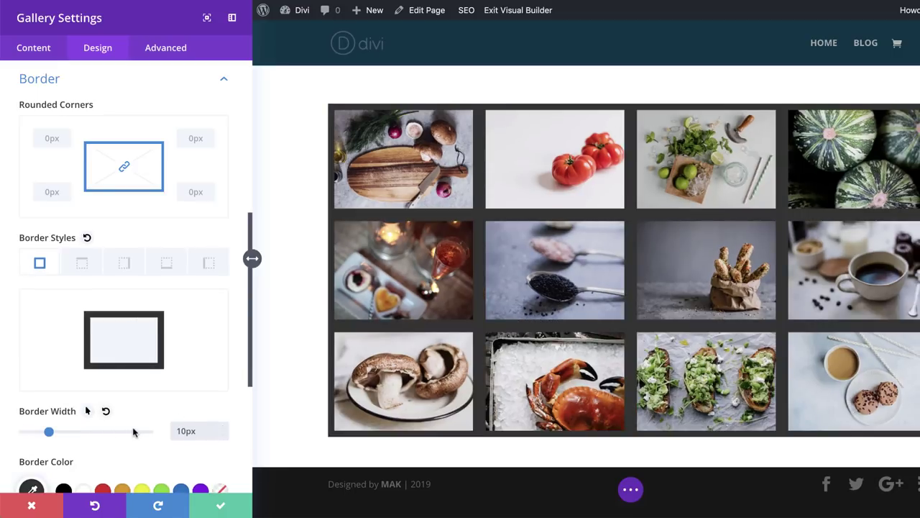
scroll(133, 432, down, 1)
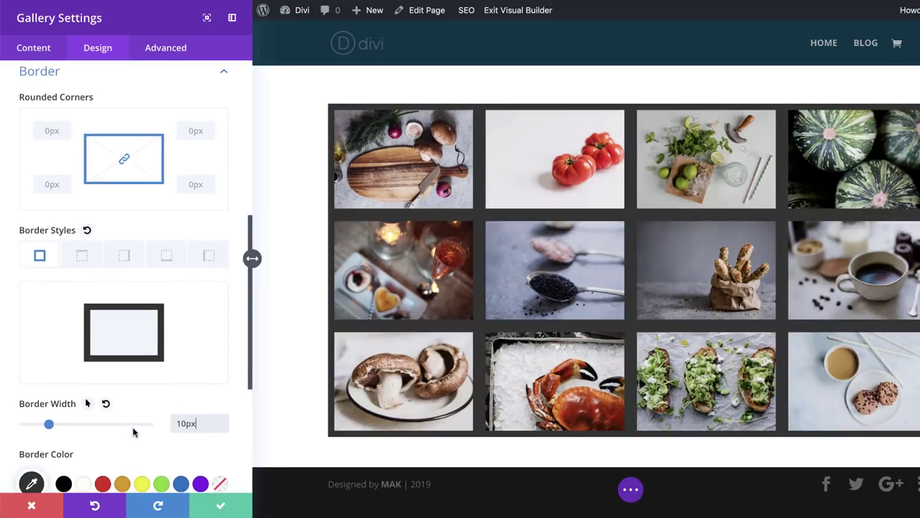
click(83, 476)
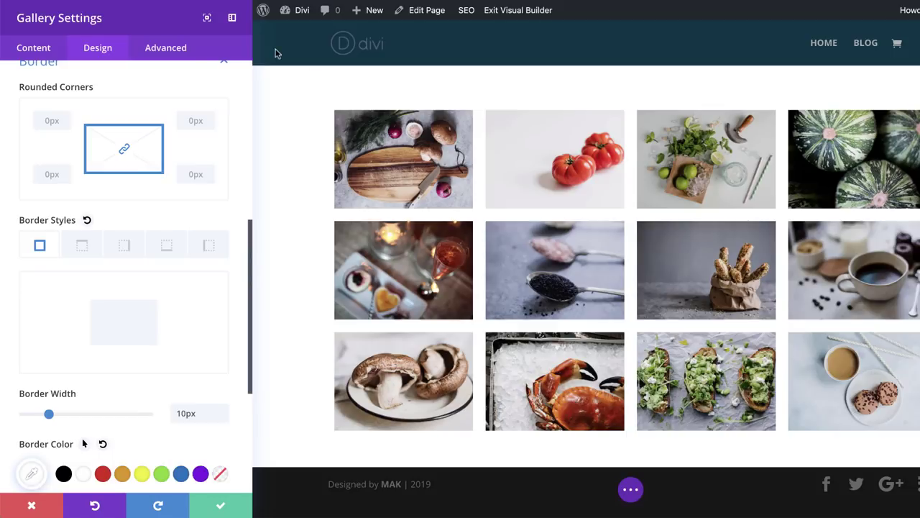
- Set restaurant-hero-04.jpg from the media library as the third gallery module's background image
click(39, 49)
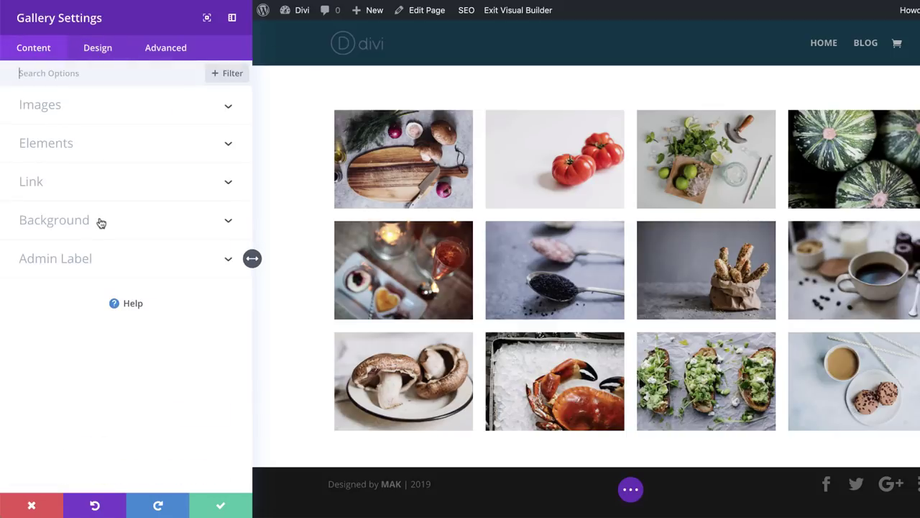
click(99, 222)
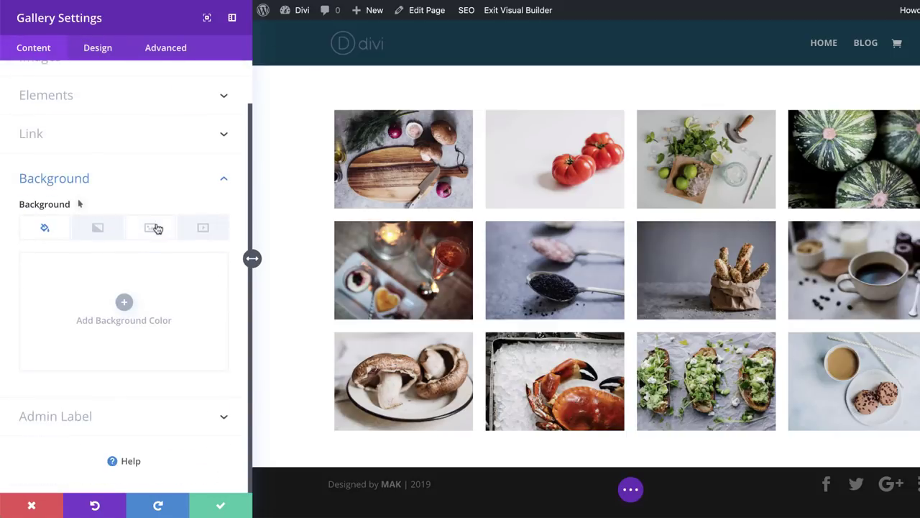
click(151, 230)
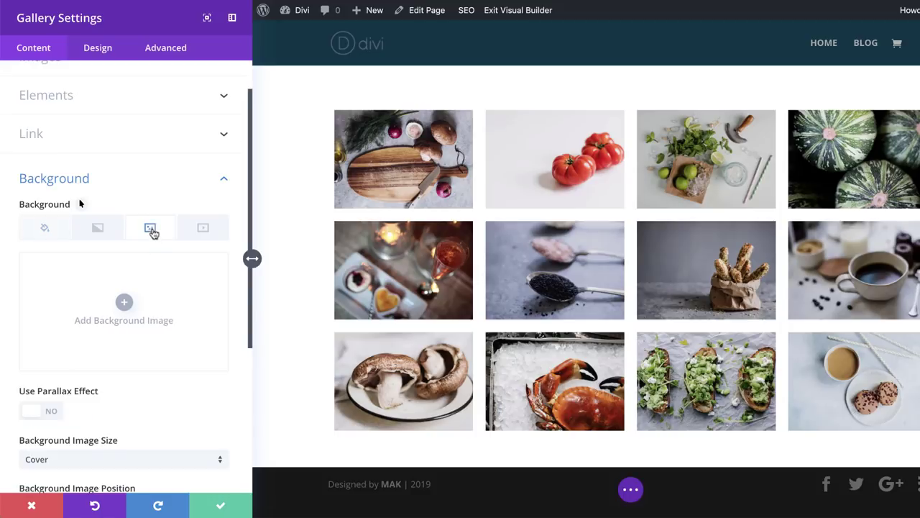
click(124, 302)
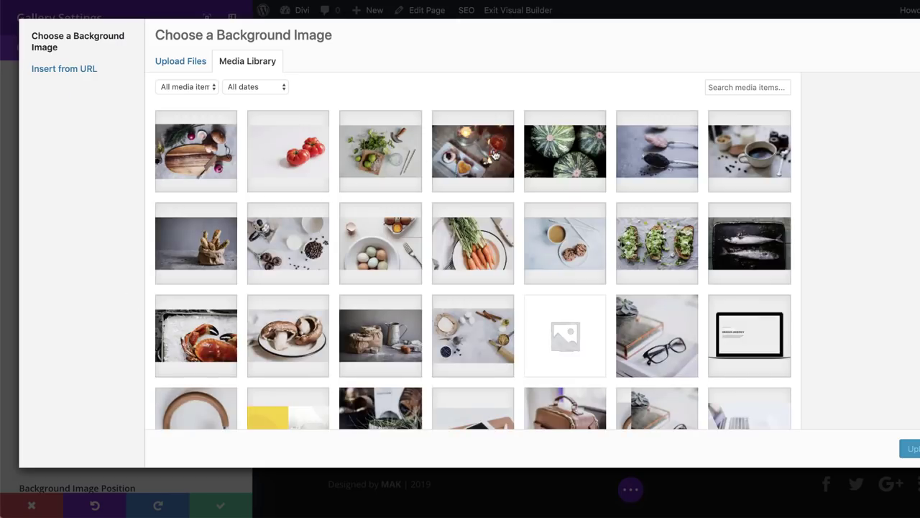
click(482, 339)
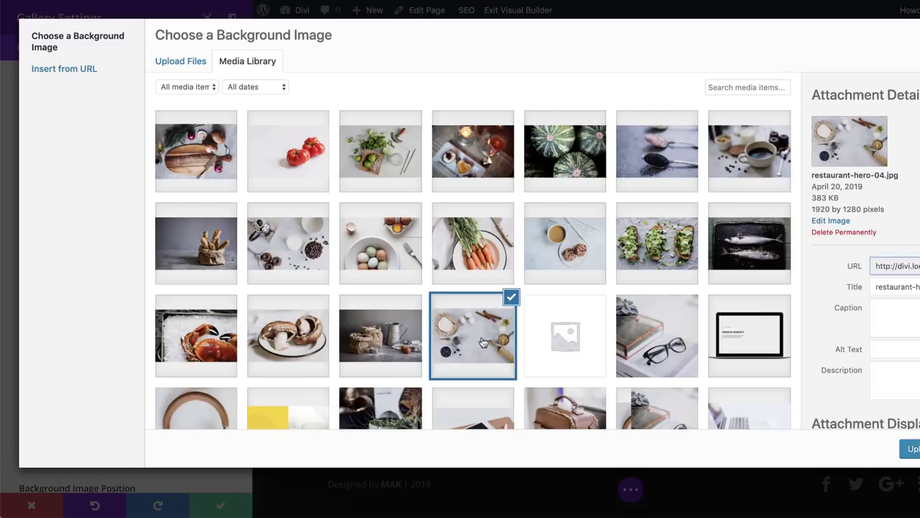
click(909, 448)
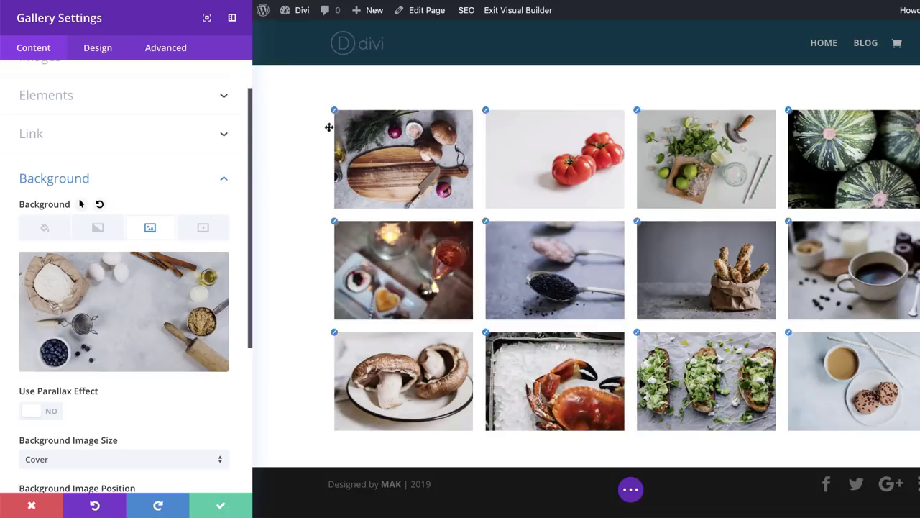
- Add the background color #dddddd to the third gallery module
click(45, 230)
click(125, 304)
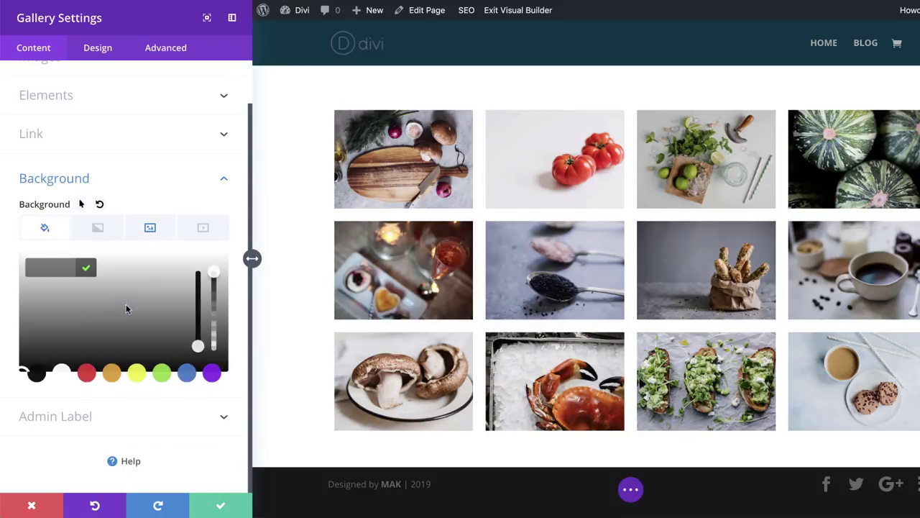
click(56, 268)
text(#dddddd)
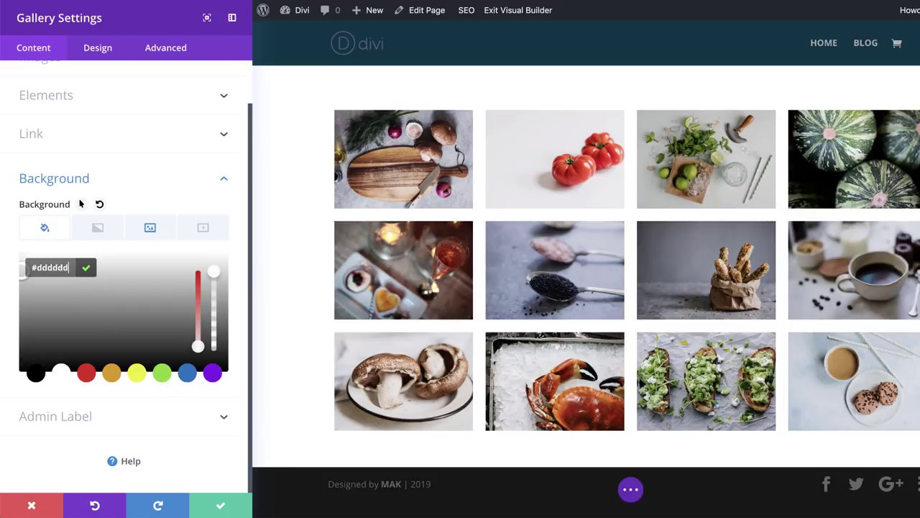
- Add the custom CSS "padding: 3%;" to the third gallery module's Gallery Item element
click(172, 52)
click(87, 146)
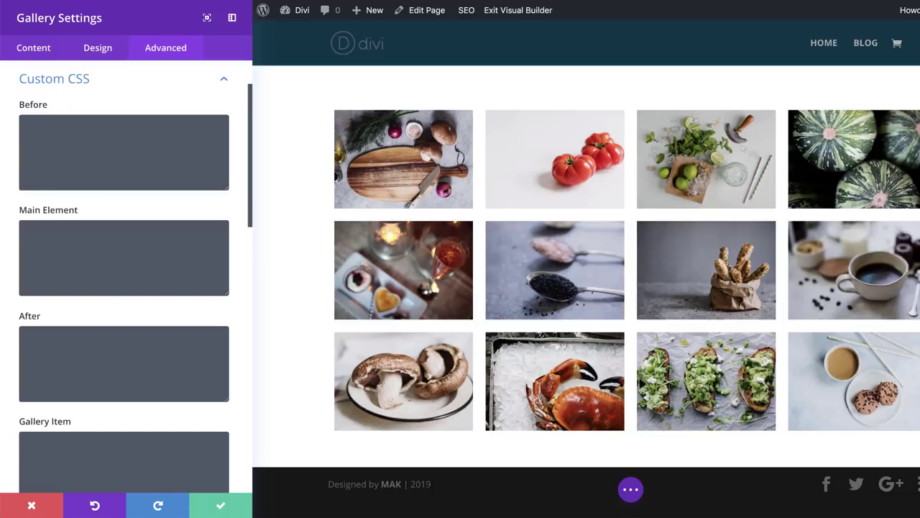
scroll(72, 216, down, 5)
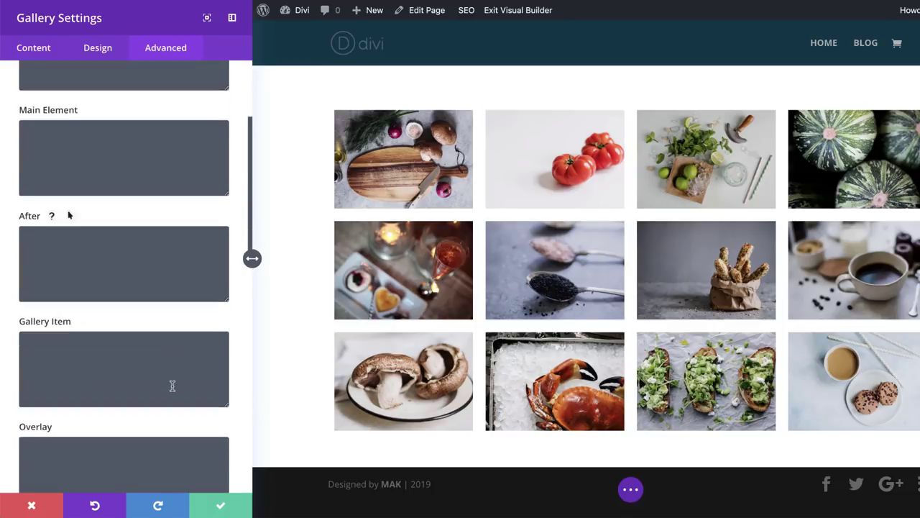
click(74, 177)
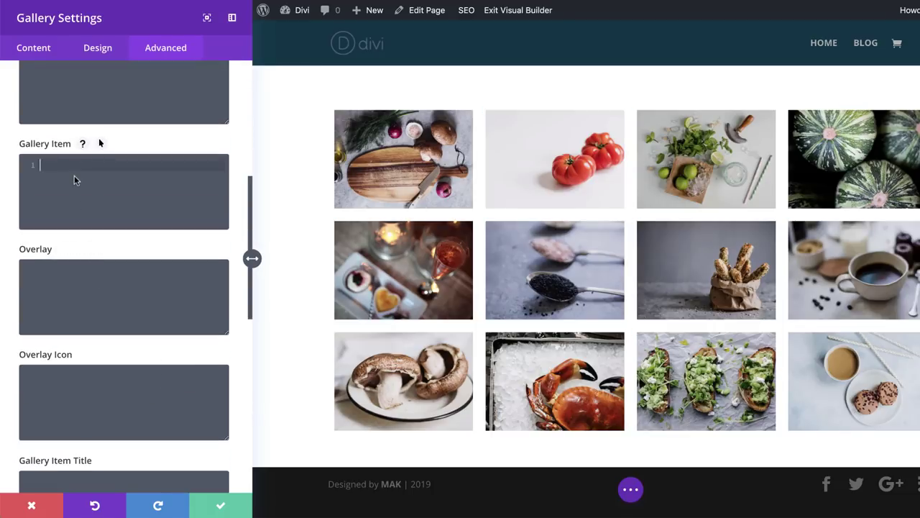
text(padding: 3%;)
key(Return)
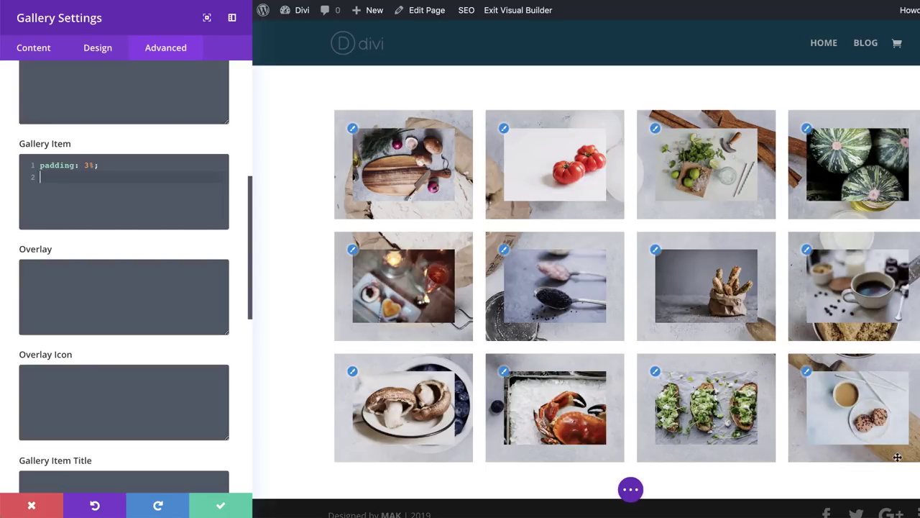
- Give the images in the third gallery module a 10px wide white image border on all sides
click(353, 250)
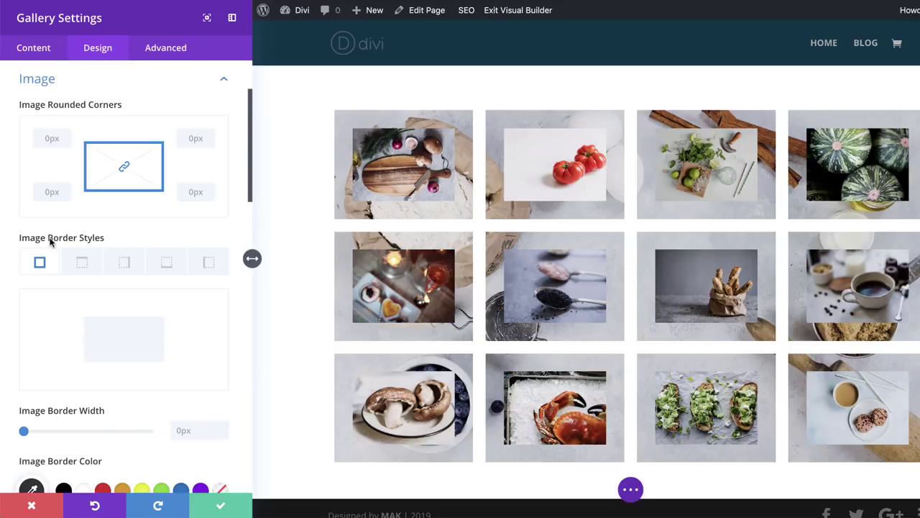
scroll(71, 390, down, 1)
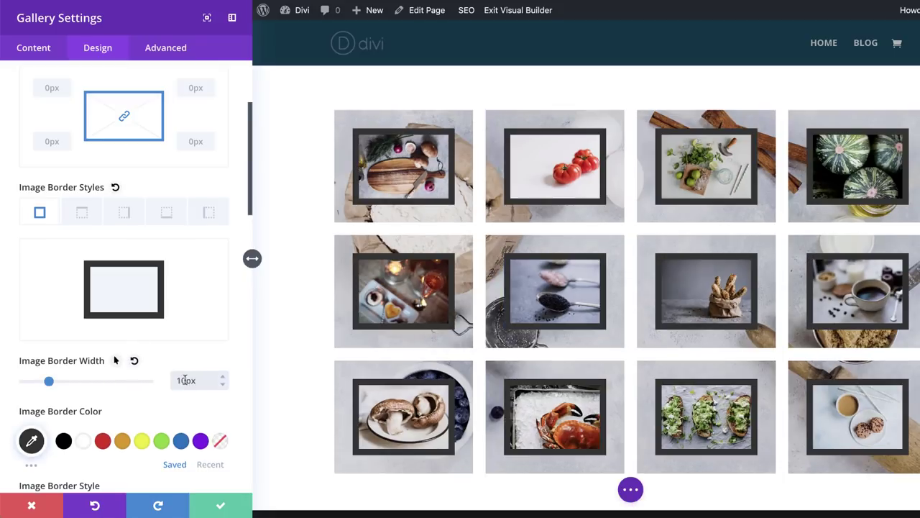
scroll(143, 372, down, 3)
click(83, 281)
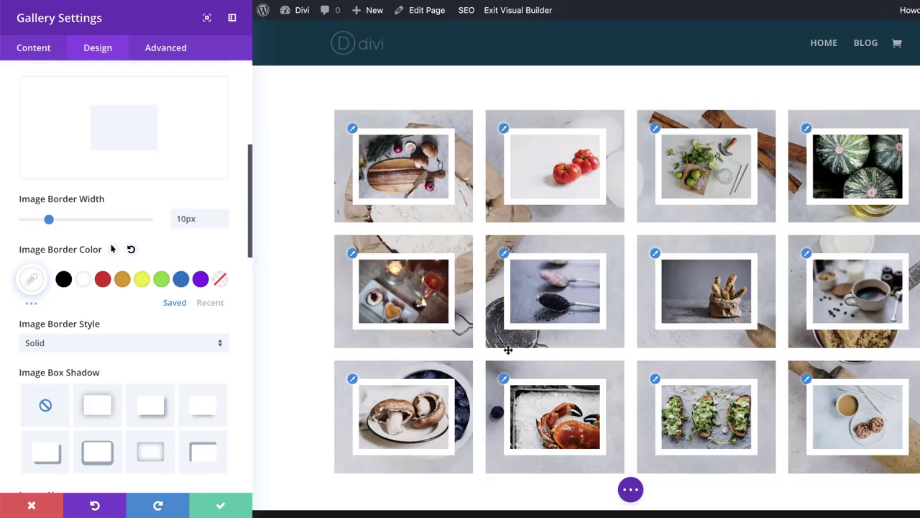
- Set the background image blend of the third gallery module to Multiply
click(36, 47)
click(82, 222)
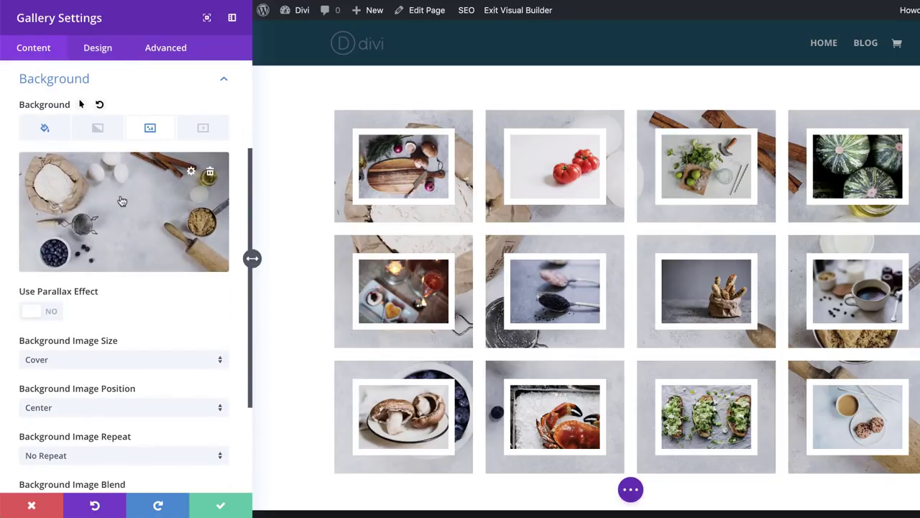
scroll(126, 252, down, 3)
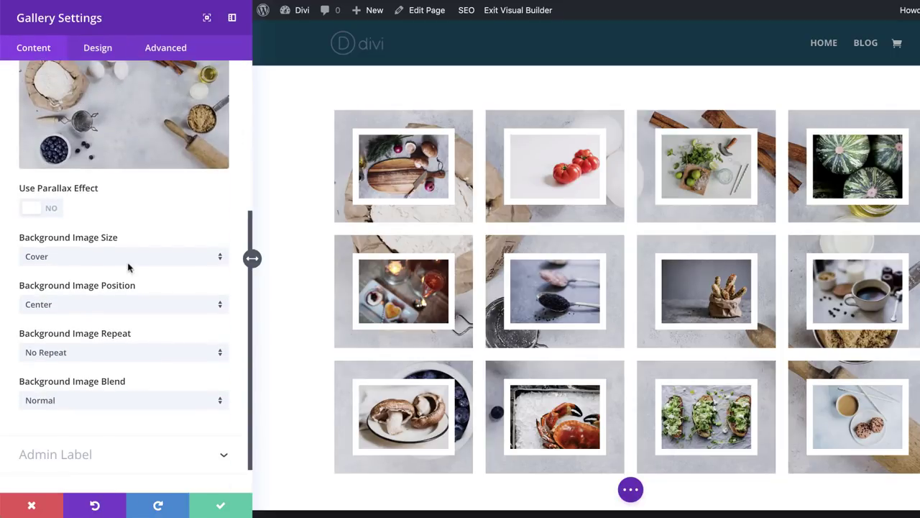
click(121, 402)
click(130, 141)
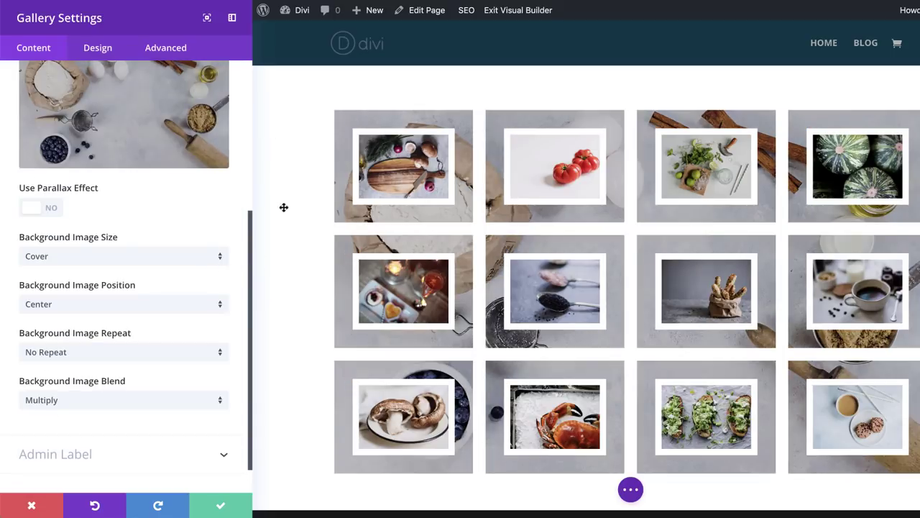
scroll(285, 219, up, 2)
scroll(284, 219, up, 1)
scroll(284, 219, down, 3)
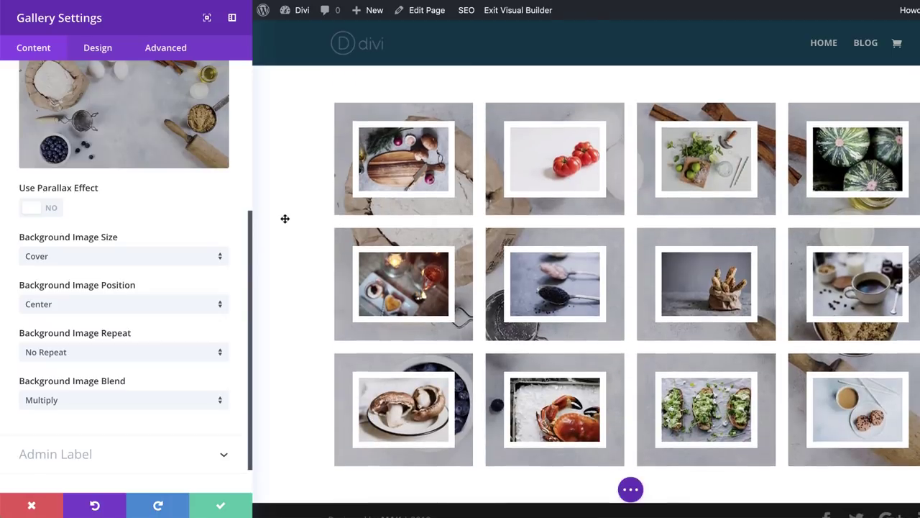
- Try a black background color on the third gallery module, first lowering its opacity to 0.56 and then restoring full opacity
scroll(126, 167, up, 3)
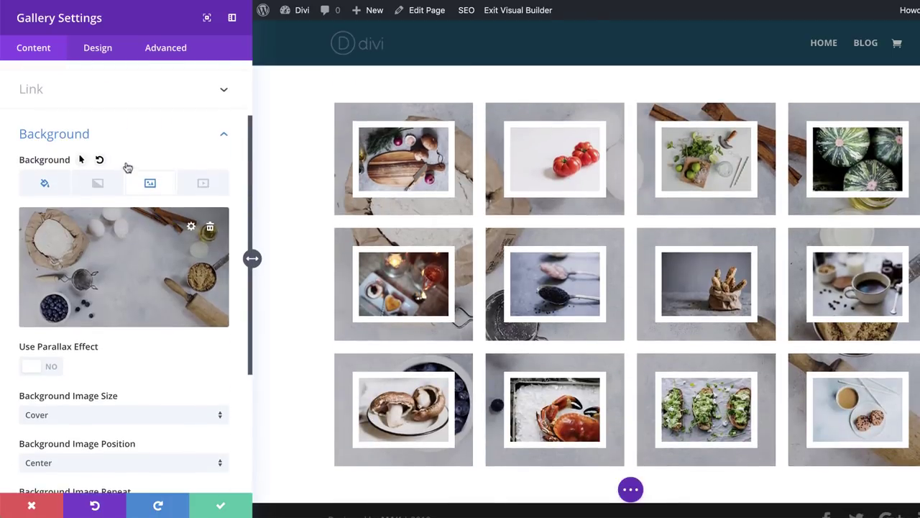
click(48, 181)
click(129, 308)
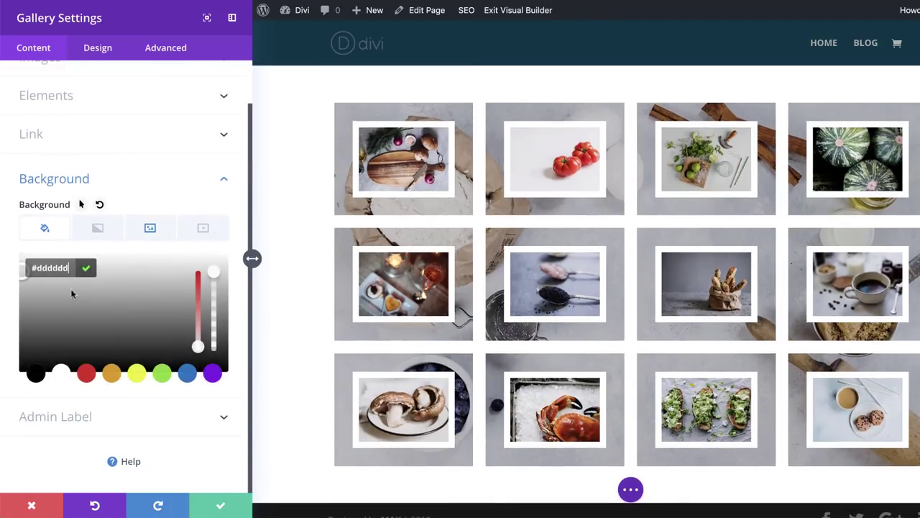
click(35, 373)
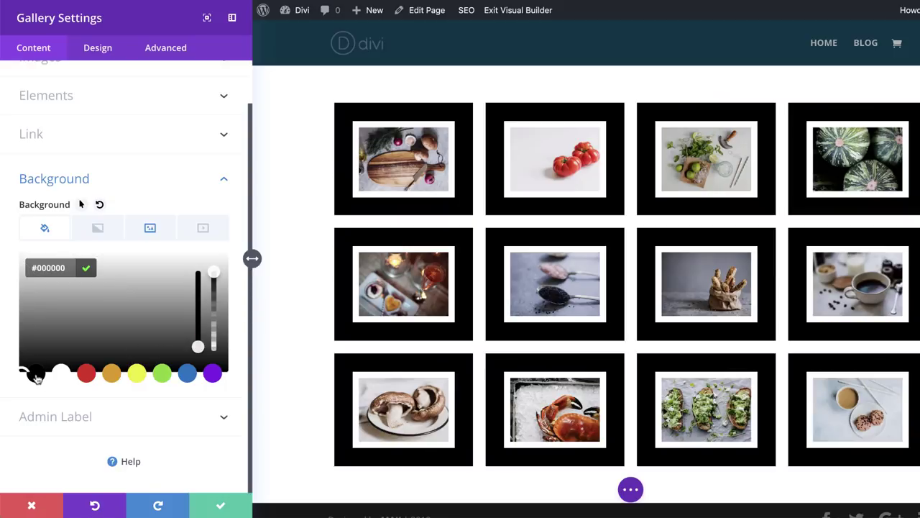
drag(214, 275, 218, 312)
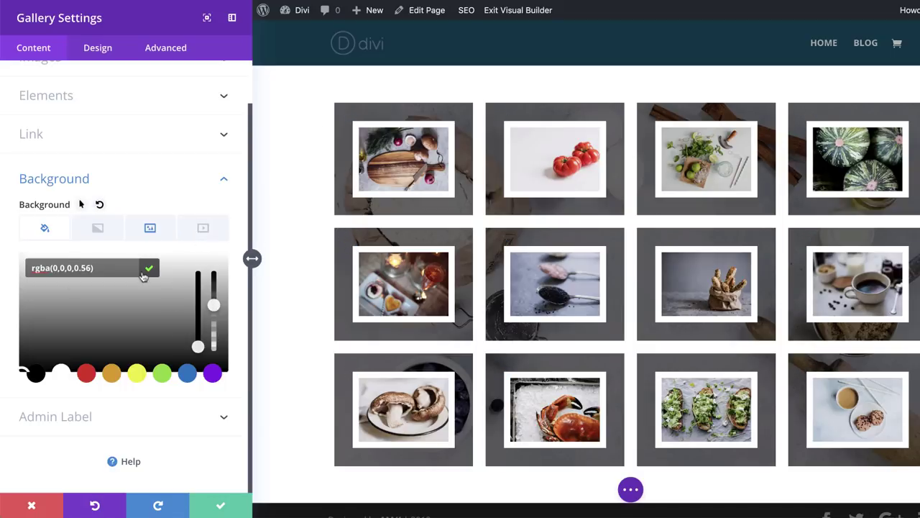
drag(213, 305, 213, 271)
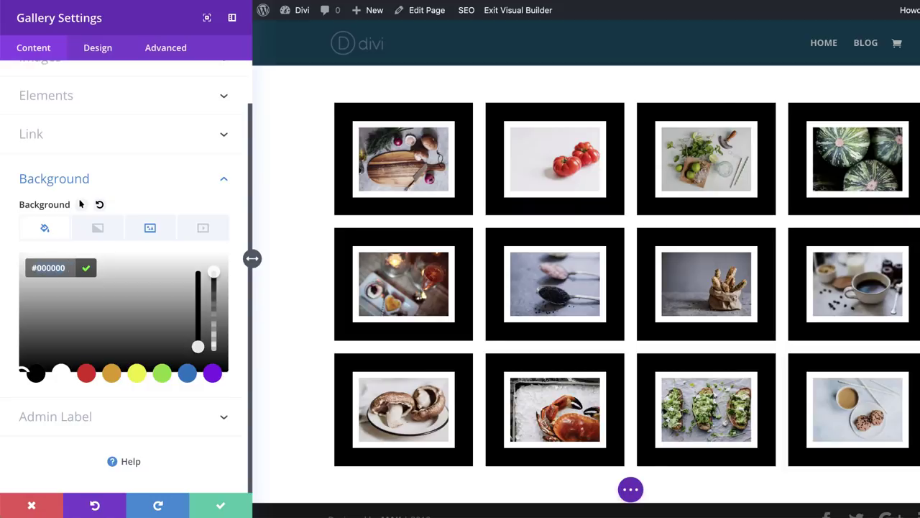
- Set the third gallery module's background color back to #dddddd and save the module settings
key(ctrl+a)
text(#dddddd)
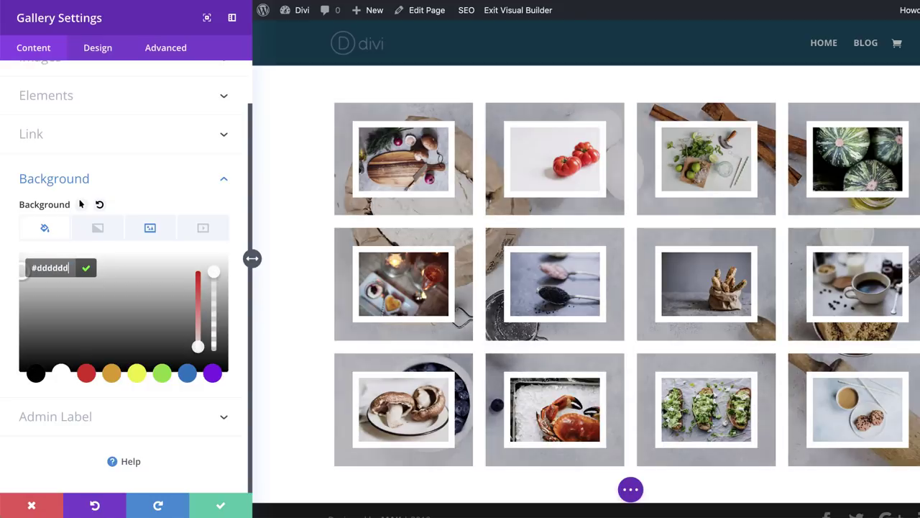
click(219, 503)
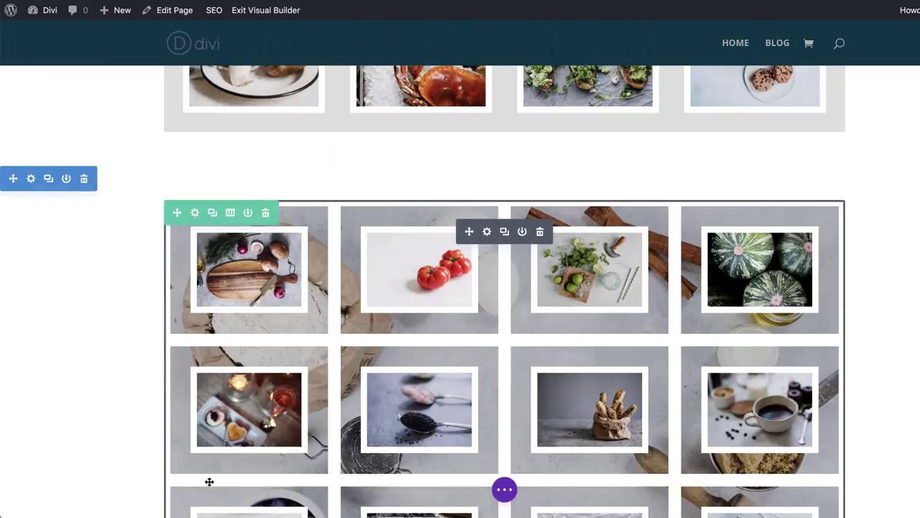
- Add a new regular section with a one-column row below the third gallery and insert the saved gallery module from the library
scroll(60, 351, down, 5)
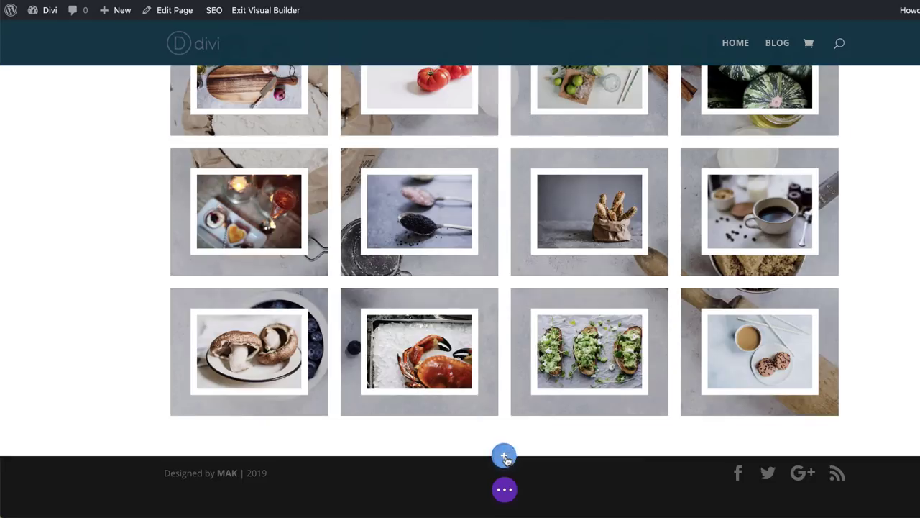
click(503, 455)
click(434, 419)
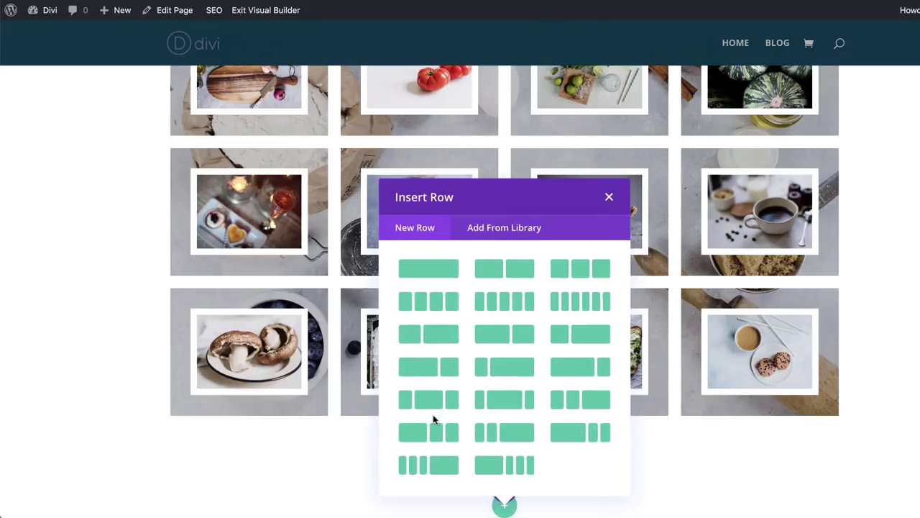
click(446, 264)
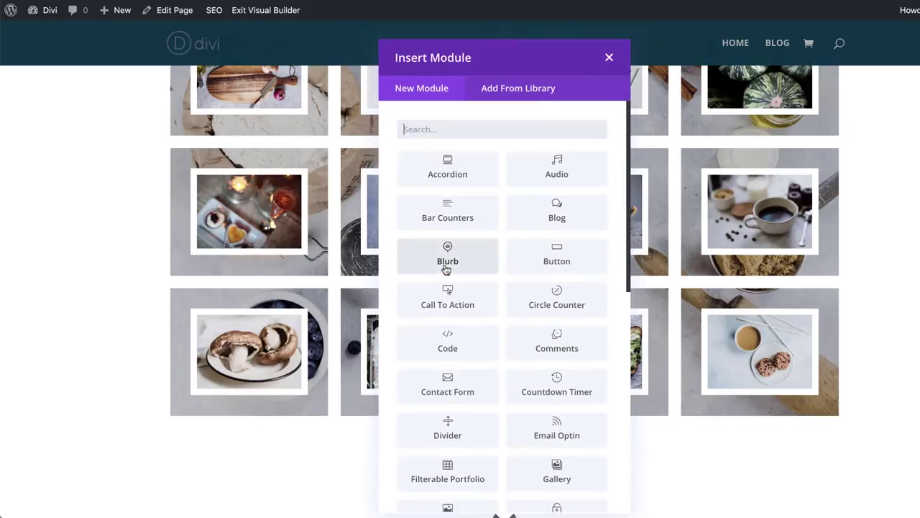
click(554, 92)
click(443, 406)
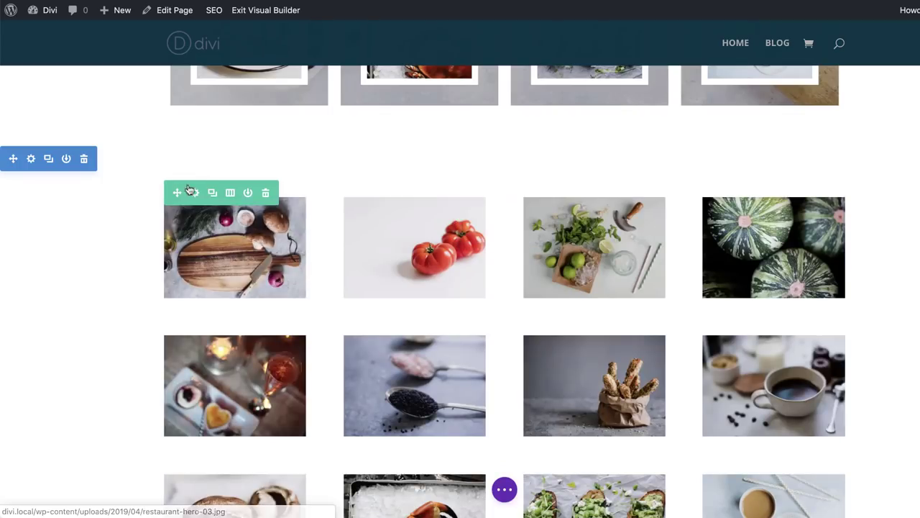
- Set both the width and the max width of the fourth gallery's row to 100%
click(195, 193)
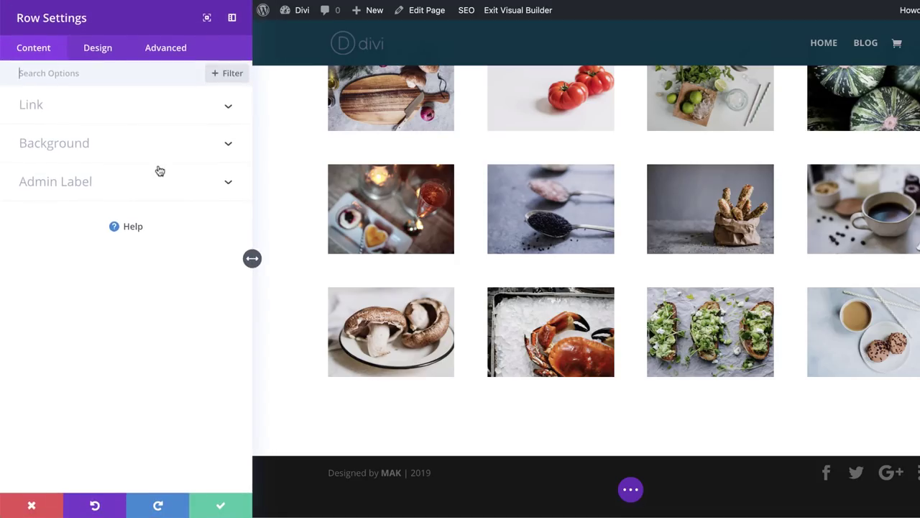
click(105, 57)
click(59, 117)
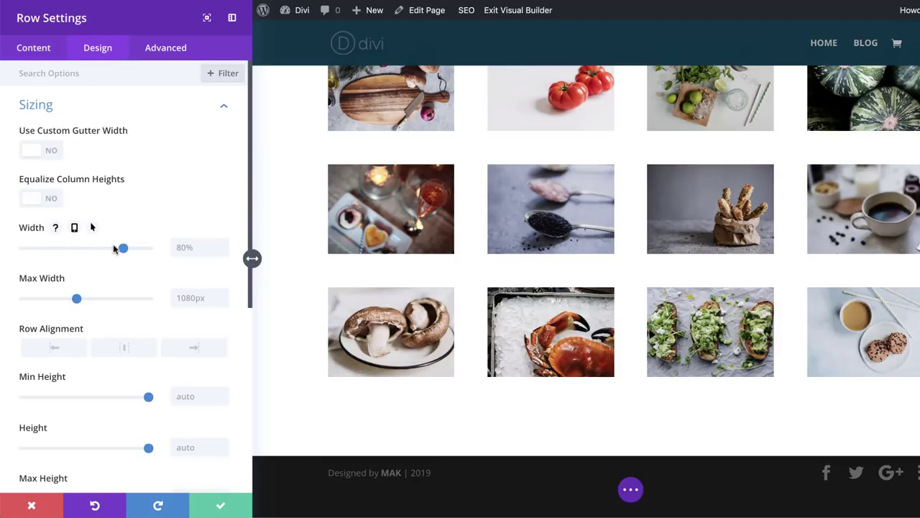
drag(123, 251, 159, 251)
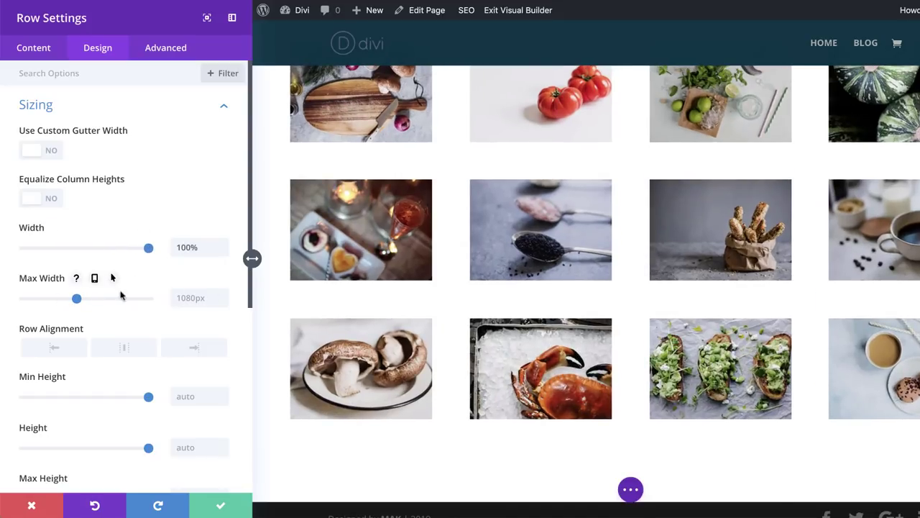
text(1)
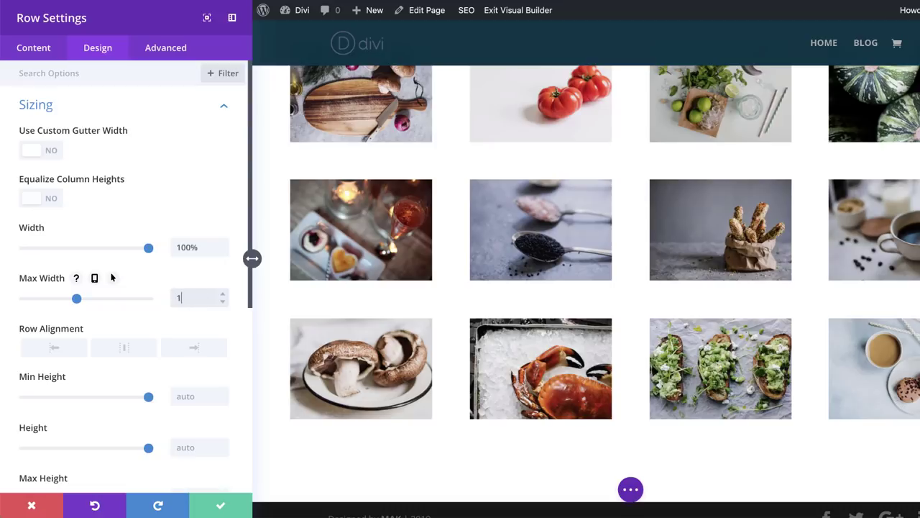
text(00px%)
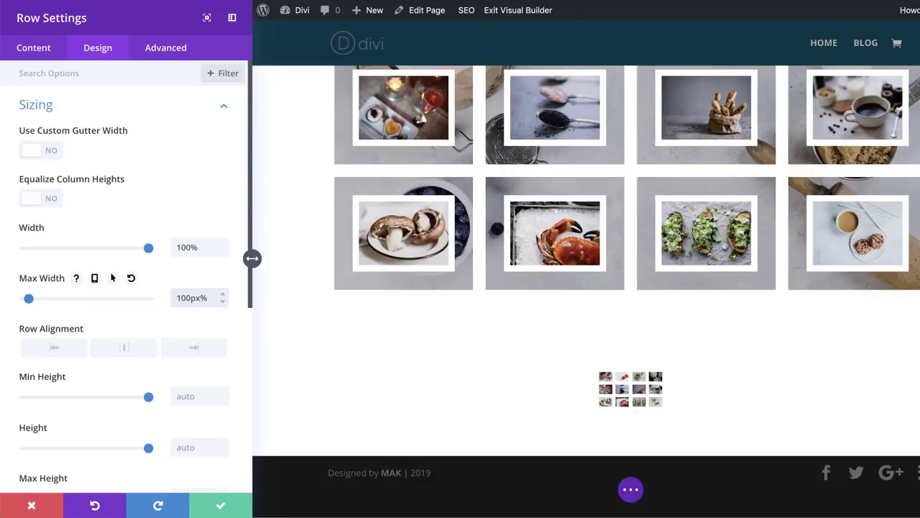
scroll(521, 236, up, 4)
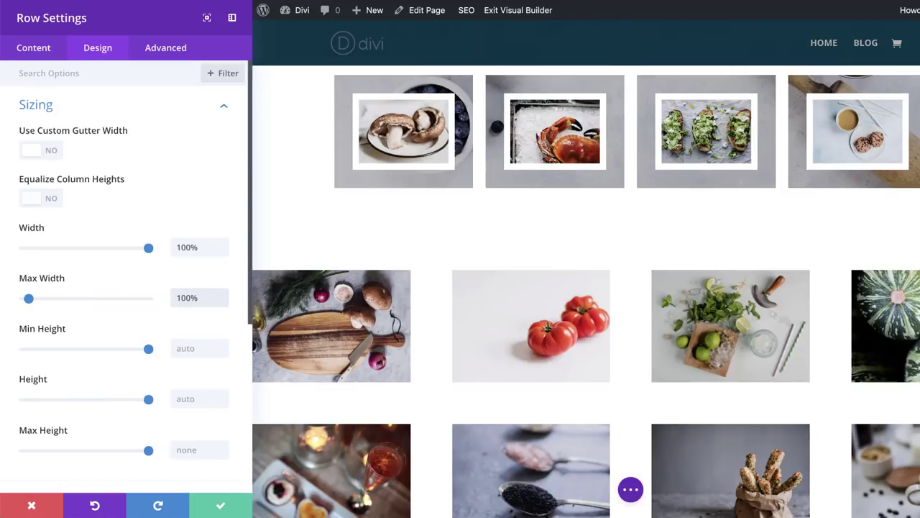
- Enable a custom gutter width of 2 for the fourth gallery's row and save the row settings
click(47, 153)
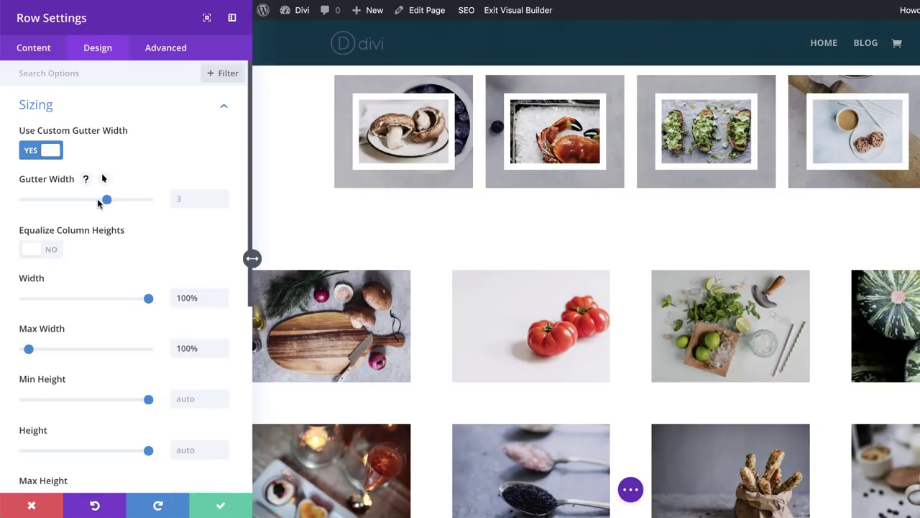
drag(99, 203, 65, 200)
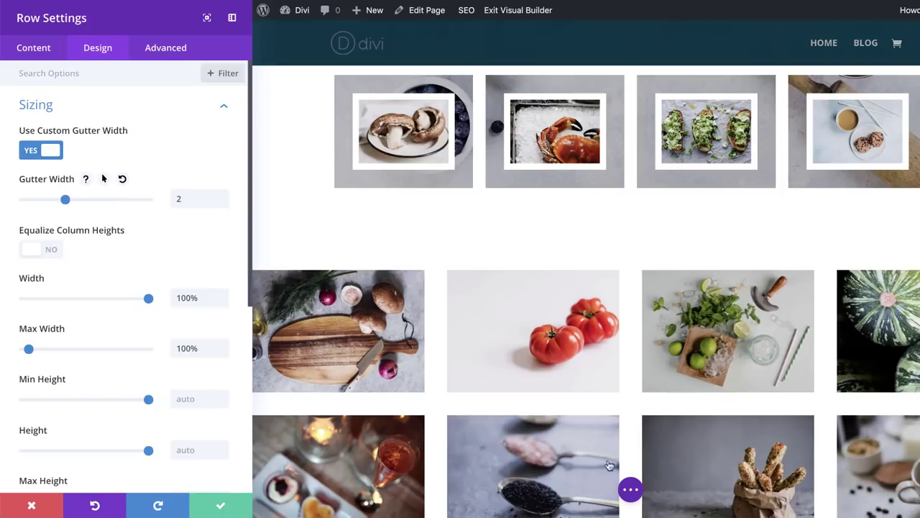
click(223, 504)
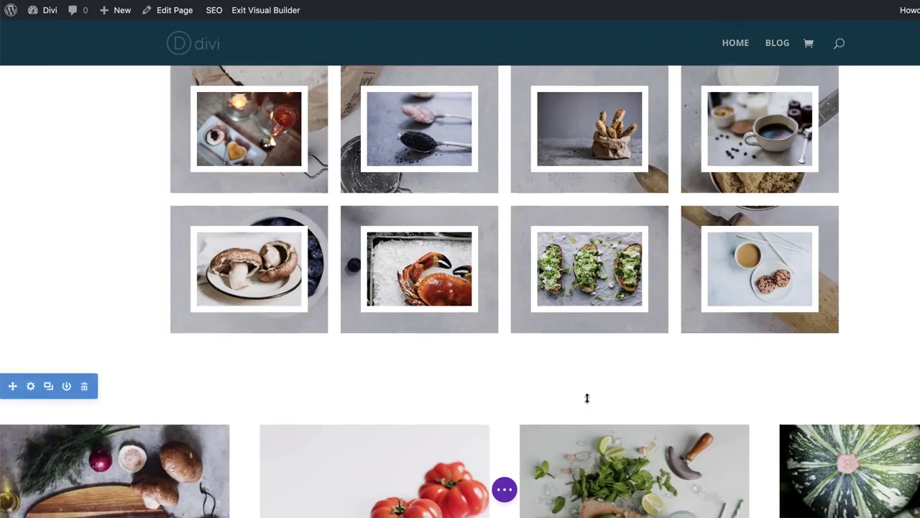
- Give the fourth gallery module a general border 10px wide in white on all sides
scroll(586, 397, down, 3)
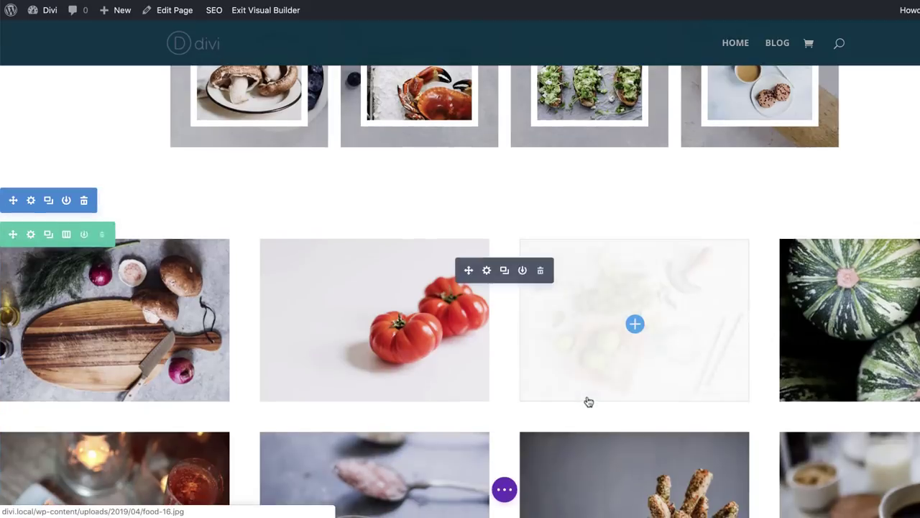
click(488, 270)
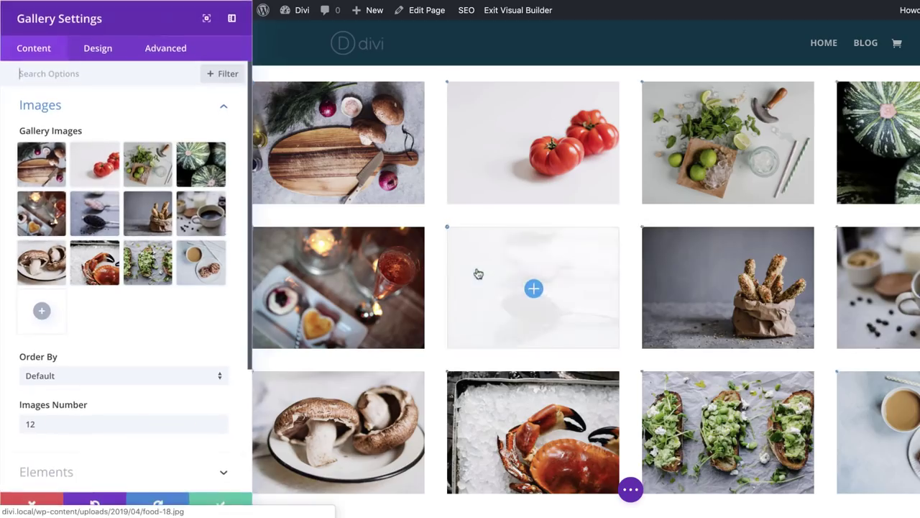
click(112, 51)
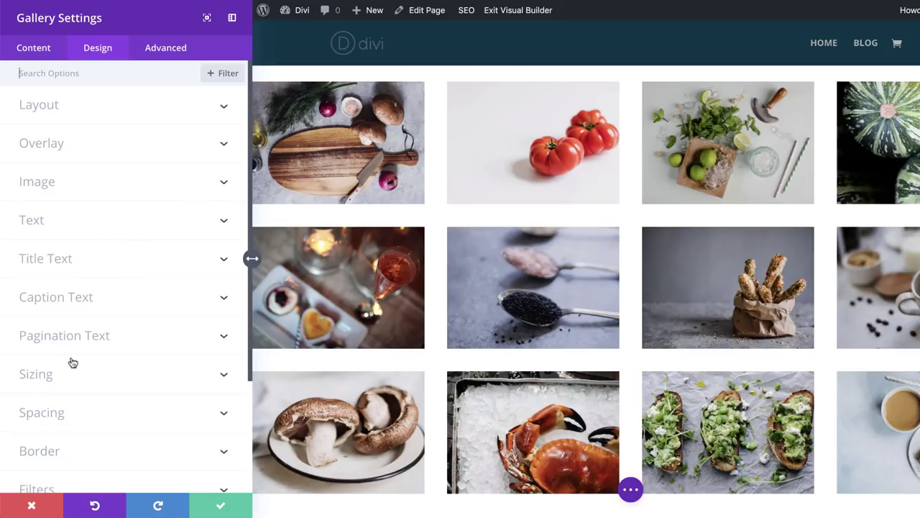
scroll(69, 378, down, 2)
click(48, 302)
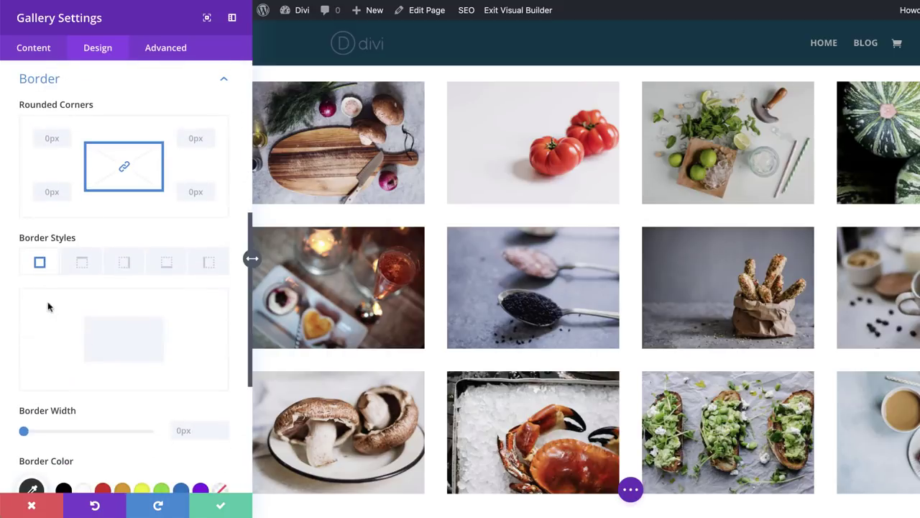
click(182, 432)
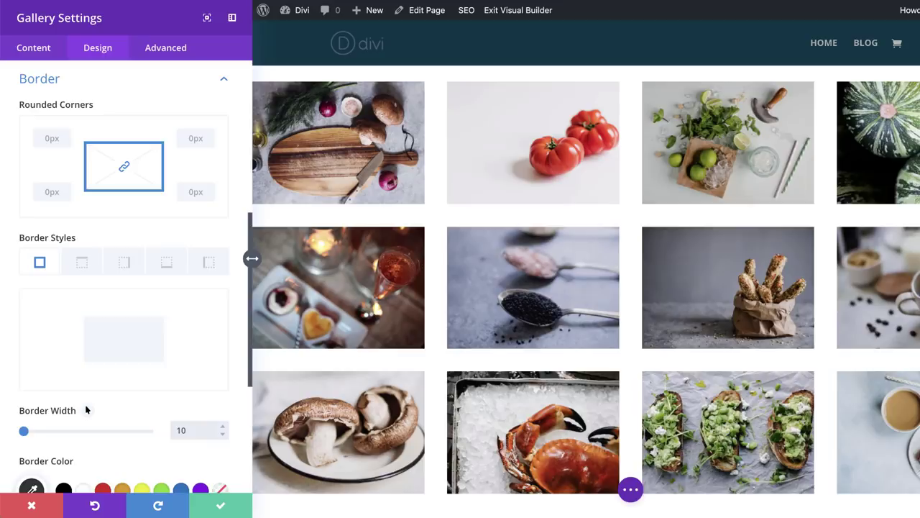
text(10)
scroll(168, 406, down, 1)
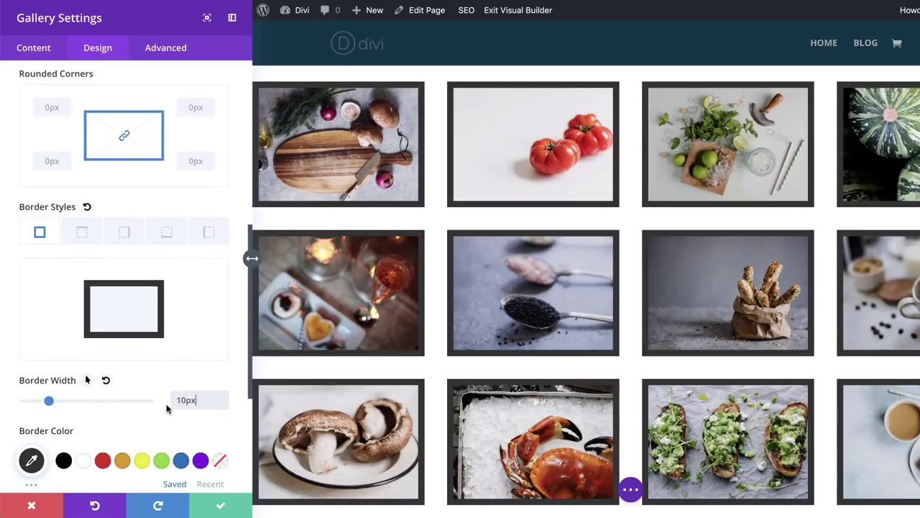
click(83, 458)
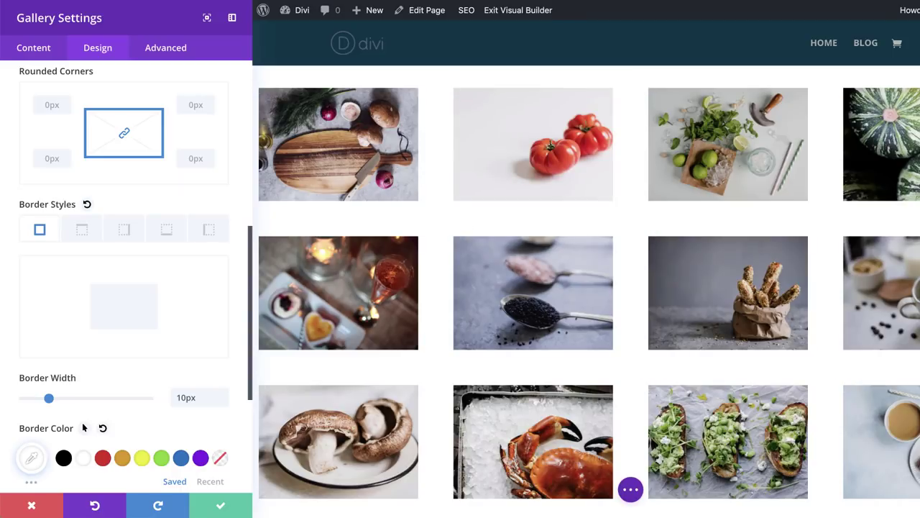
- Give the fourth gallery's items custom CSS with padding 30px, a placeholder background-image URL, background-size contain, no-repeat and background-position right, and save the module
click(173, 52)
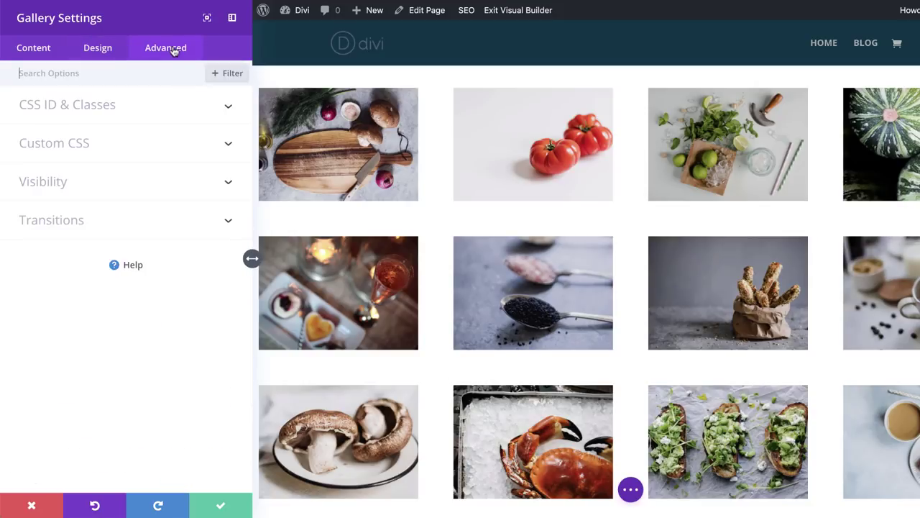
click(83, 147)
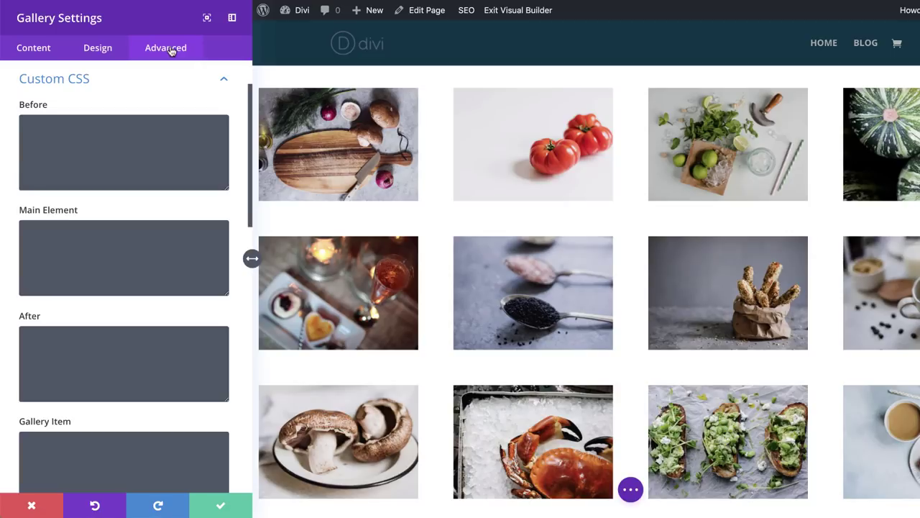
scroll(92, 281, down, 2)
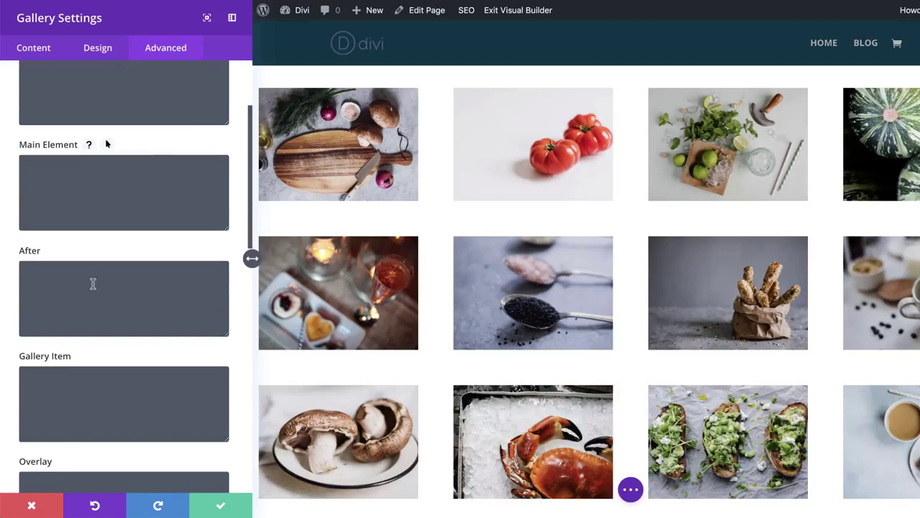
click(60, 360)
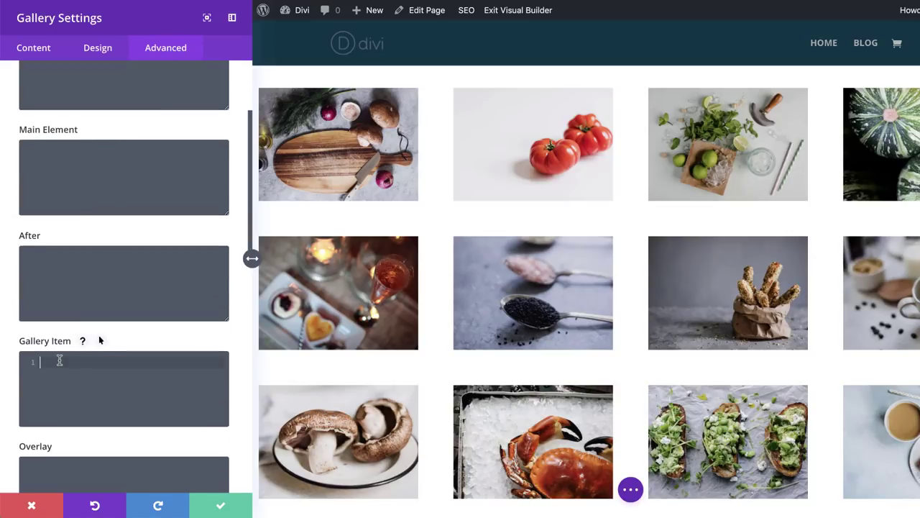
text(padding: 30px; background-image: url(&quot;&quot;); background-size: contain; background-repeat: no-repeat; background-position: right;)
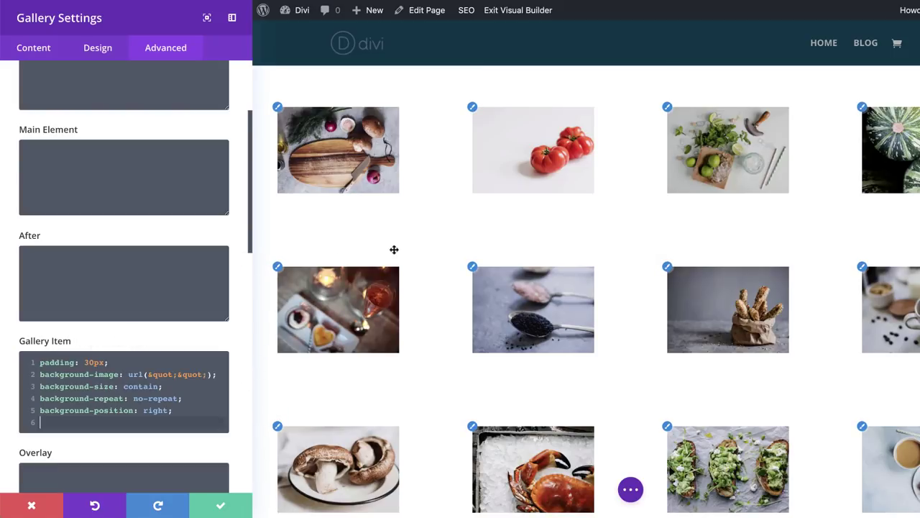
click(220, 505)
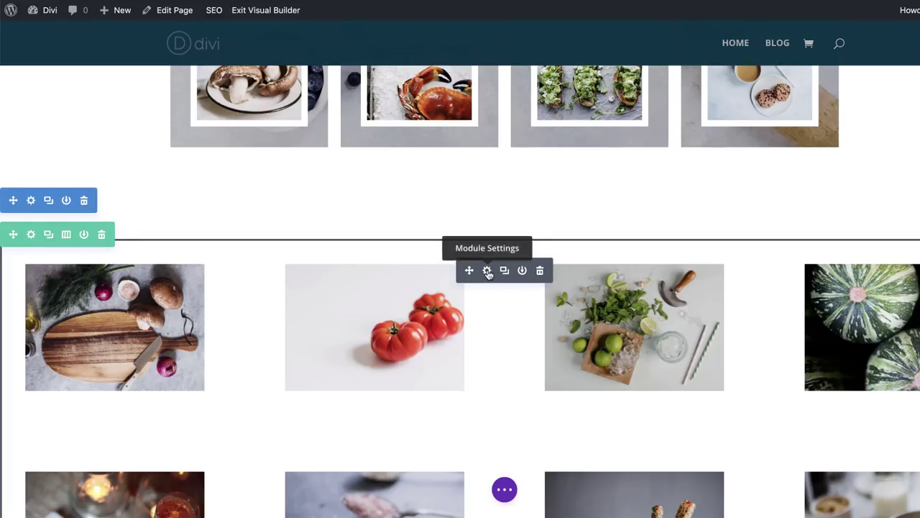
- Go from the page builder to the WordPress dashboard and open the media library
click(504, 488)
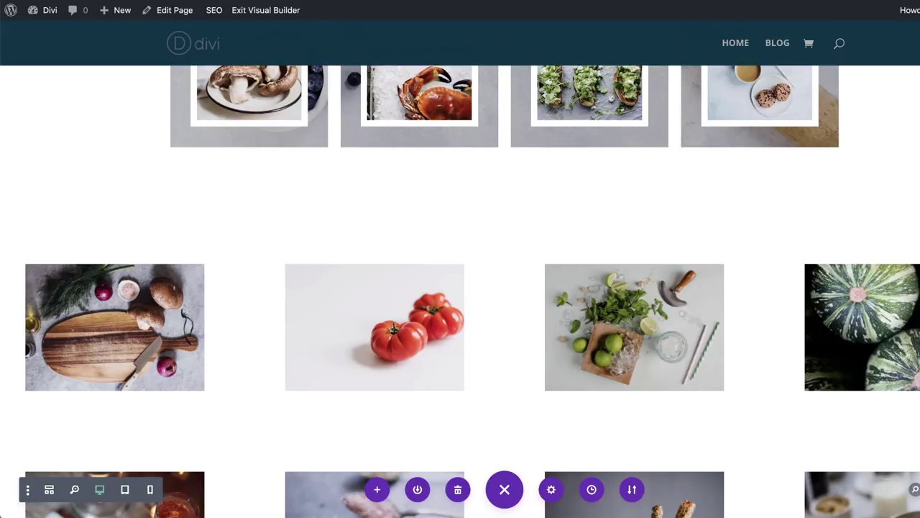
mouse_move(51, 16)
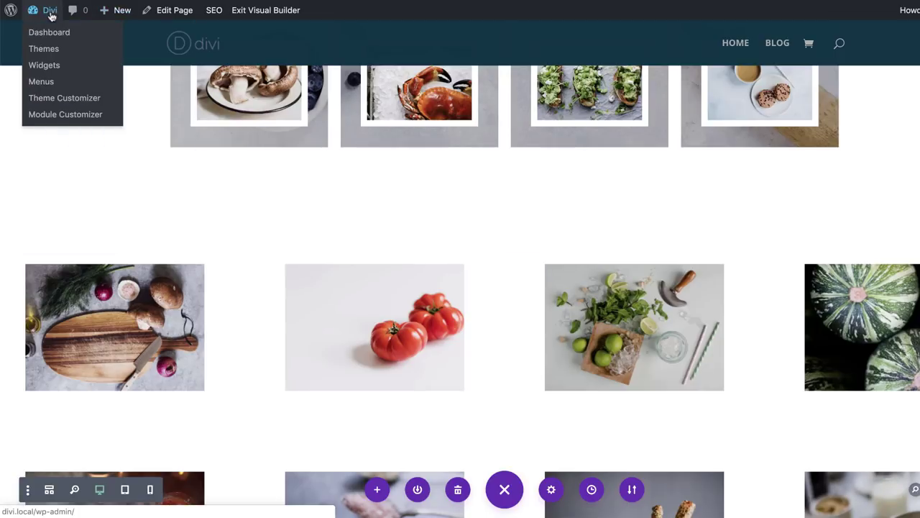
click(50, 33)
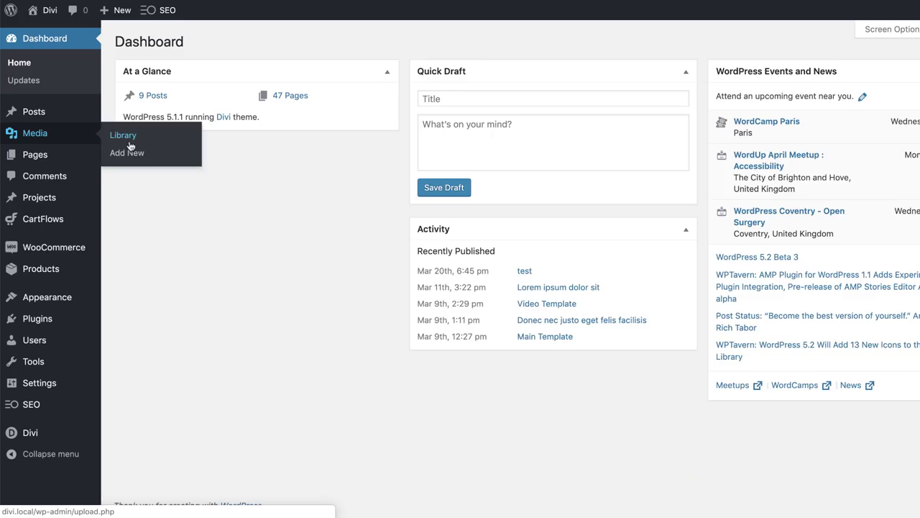
click(130, 146)
- Find the podcast-06.png image in the media library, open its attachment details and copy its file URL
scroll(416, 313, down, 3)
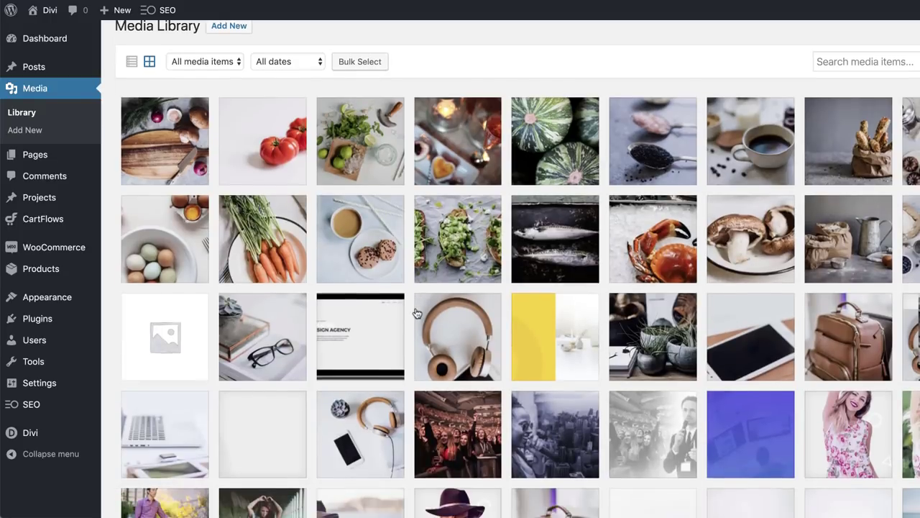
scroll(417, 313, down, 7)
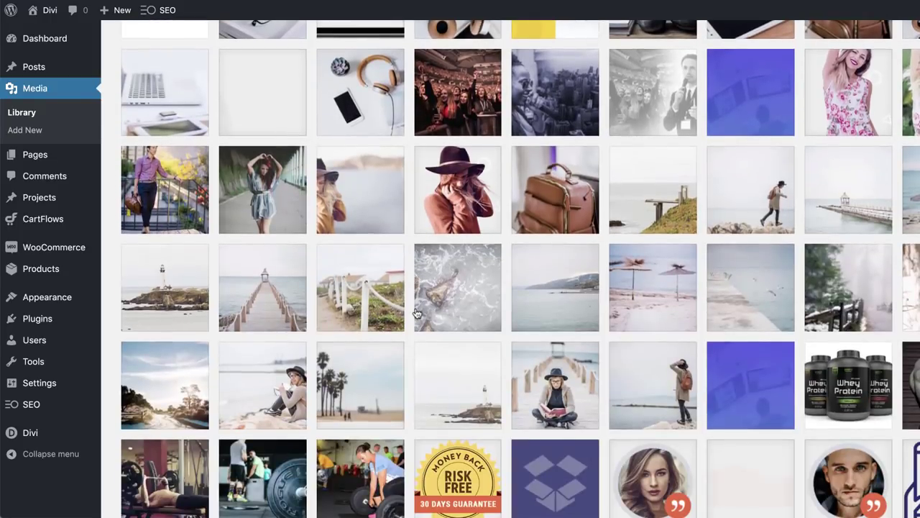
scroll(416, 313, down, 5)
scroll(417, 314, down, 11)
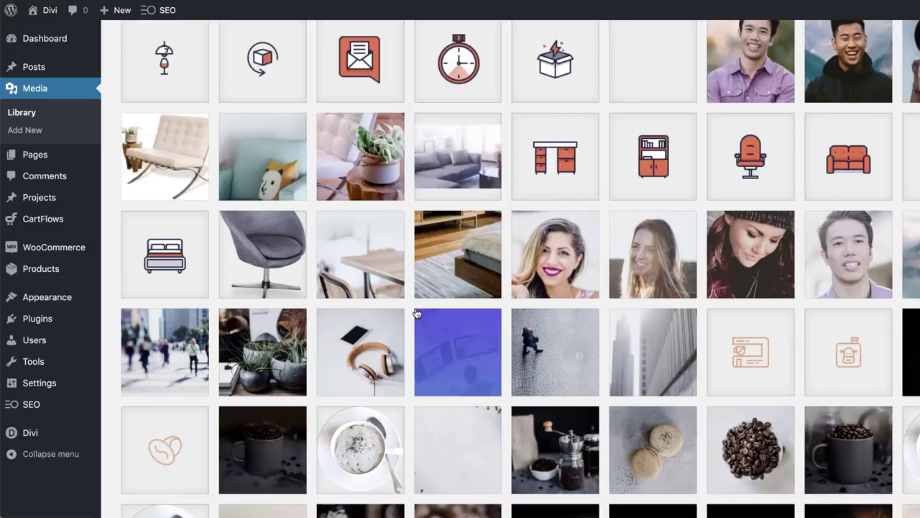
scroll(417, 314, down, 5)
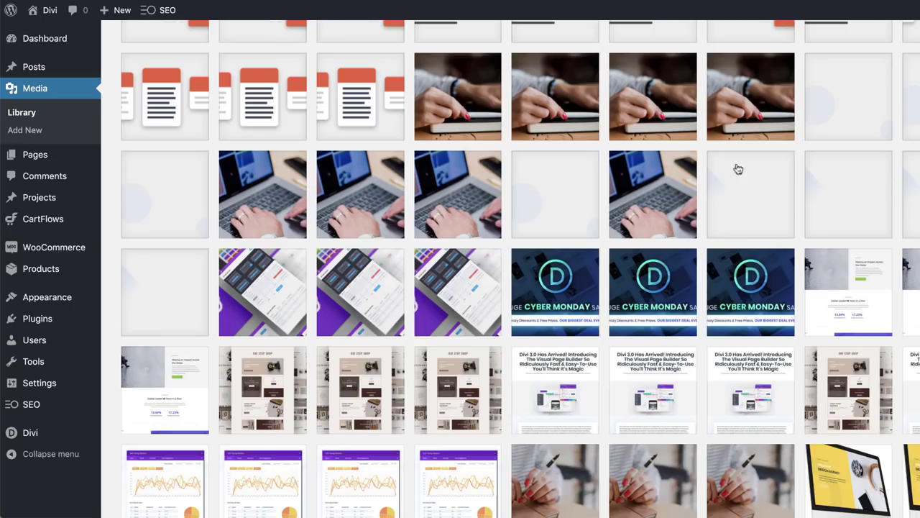
click(841, 181)
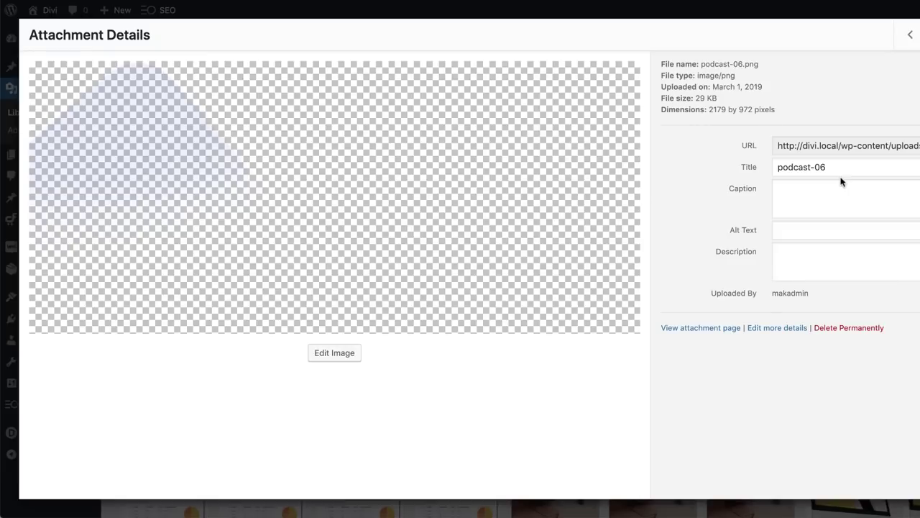
click(778, 146)
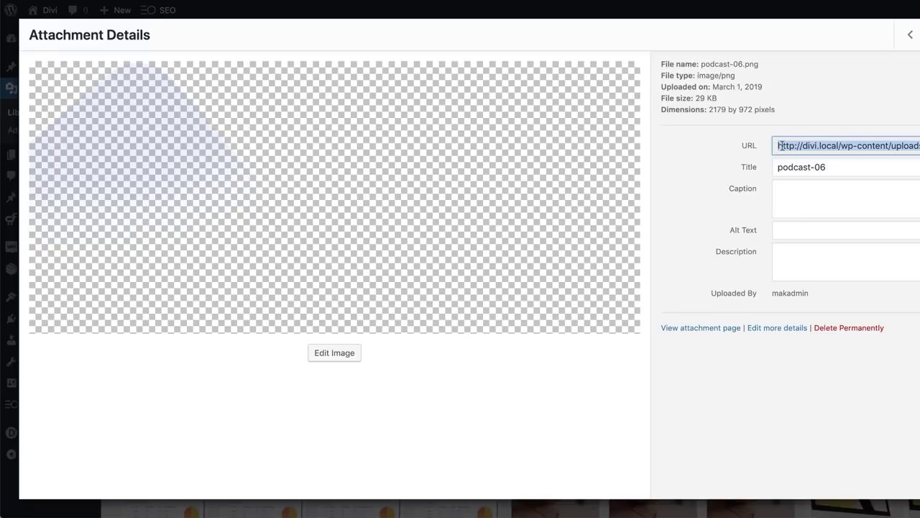
click(301, 9)
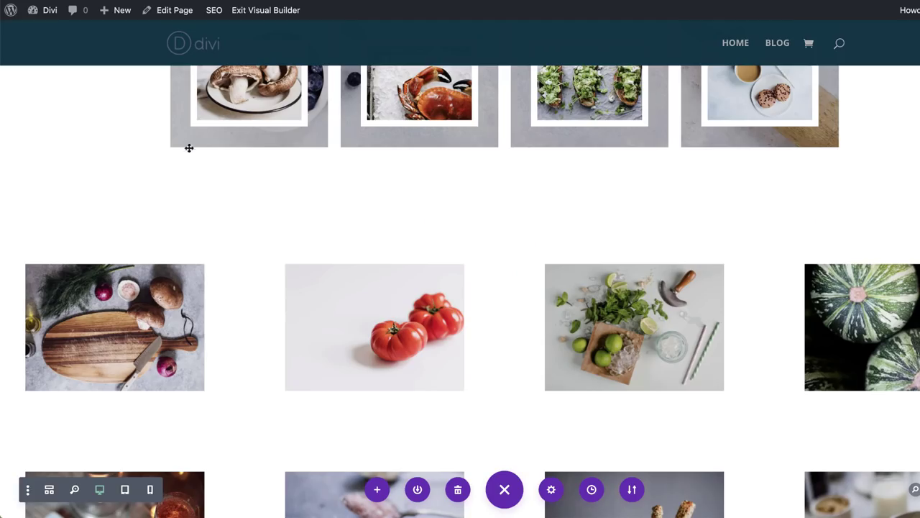
mouse_move(489, 273)
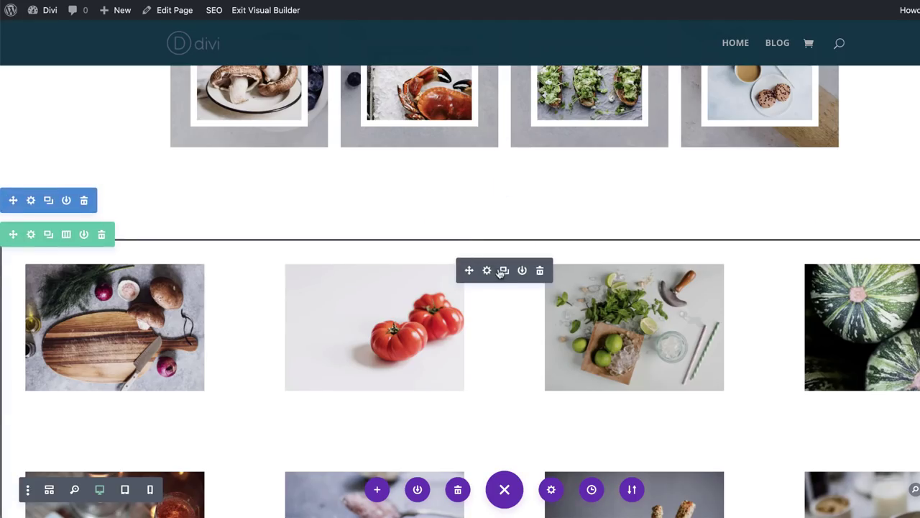
click(488, 270)
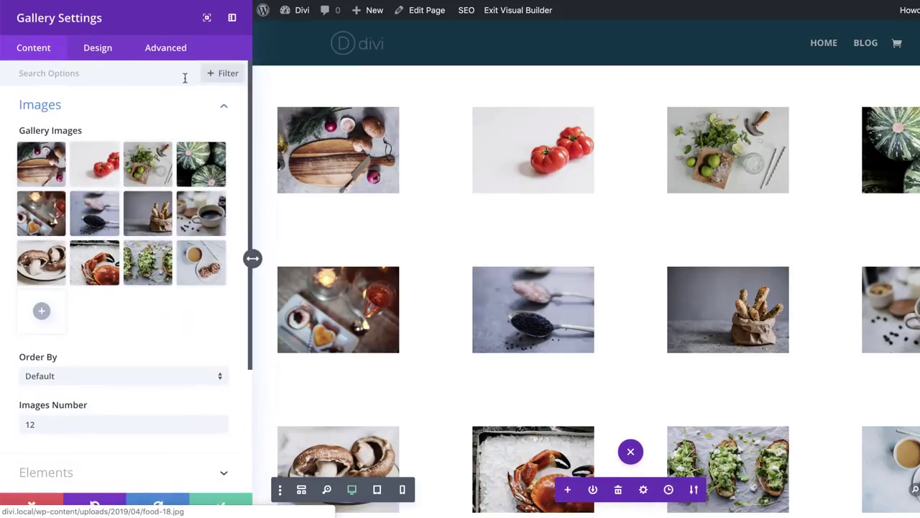
click(172, 47)
click(66, 147)
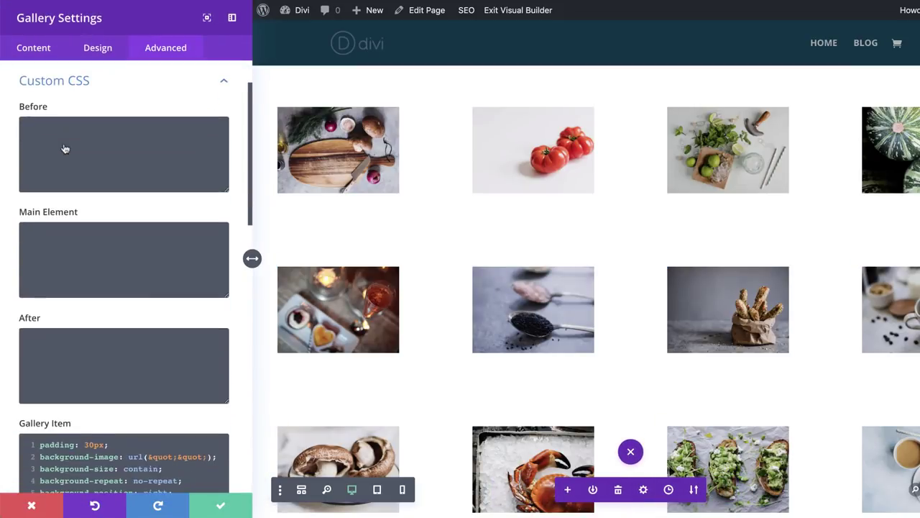
scroll(108, 323, down, 2)
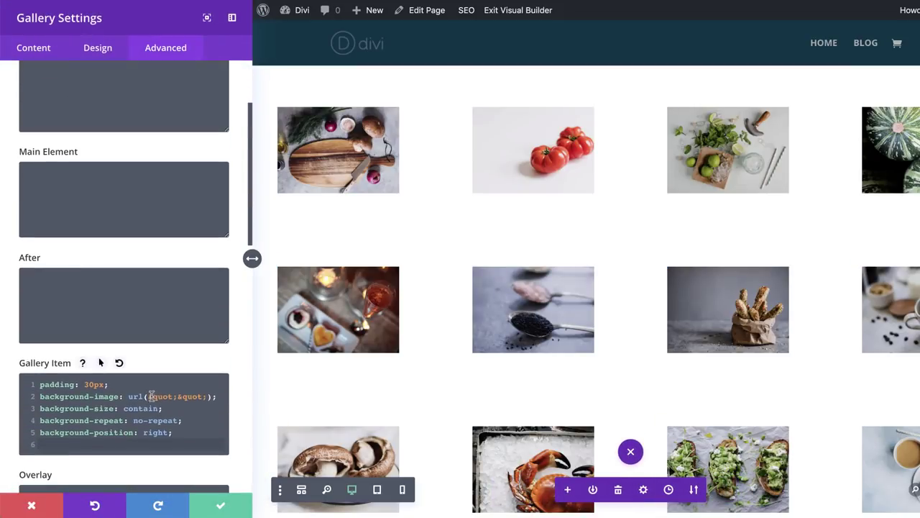
drag(148, 396, 201, 396)
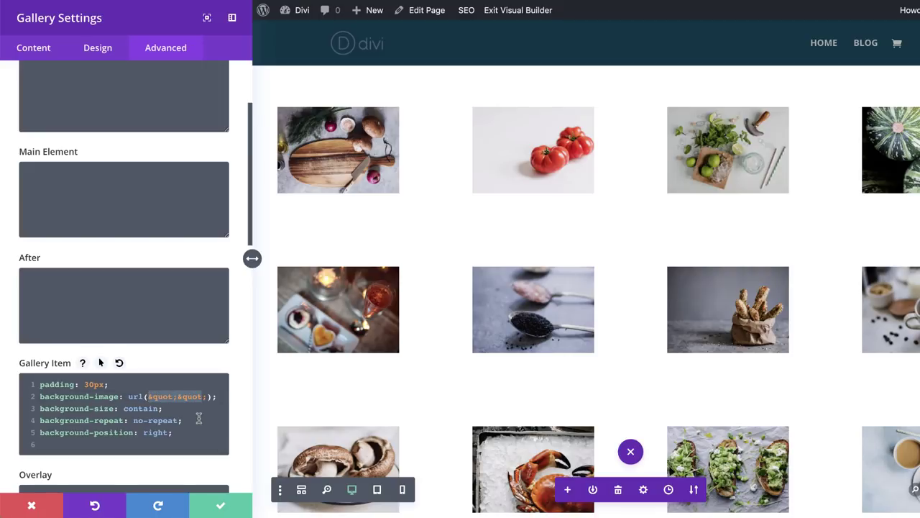
text(http://divi.local/wp-content/uploads/2019/03/podcast-06.png)
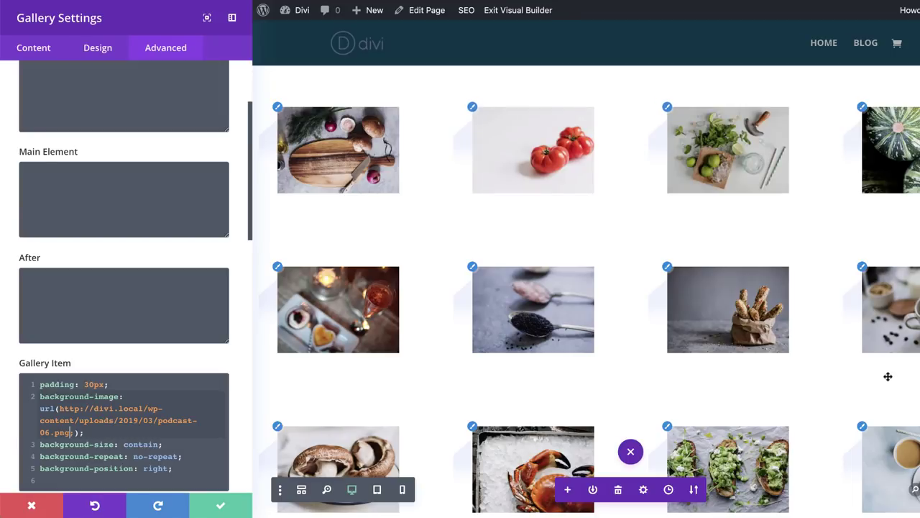
click(222, 505)
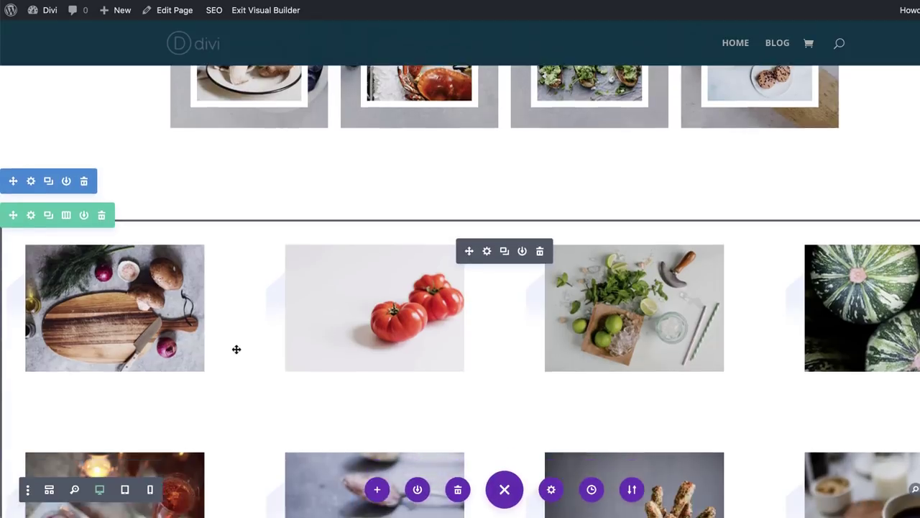
- Add a new regular section with a one-column row below the fourth gallery and insert the saved gallery module from the library
scroll(237, 350, down, 2)
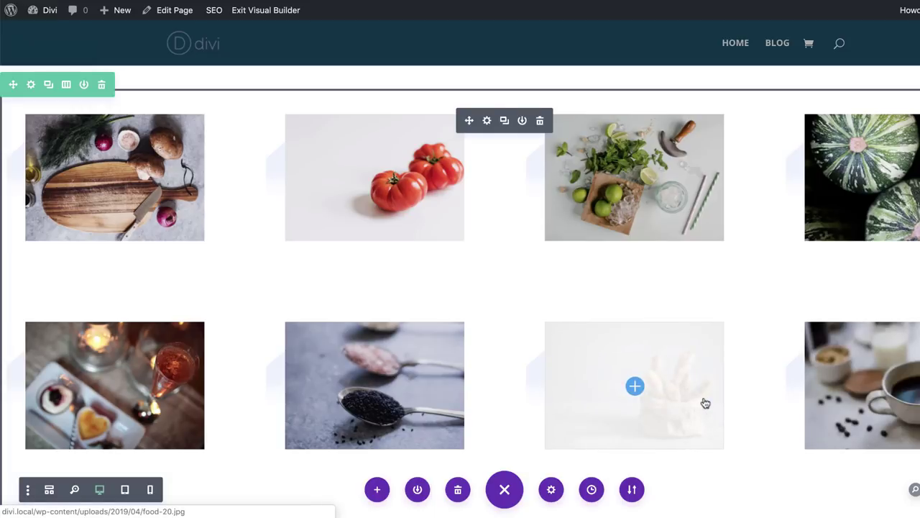
scroll(706, 404, down, 1)
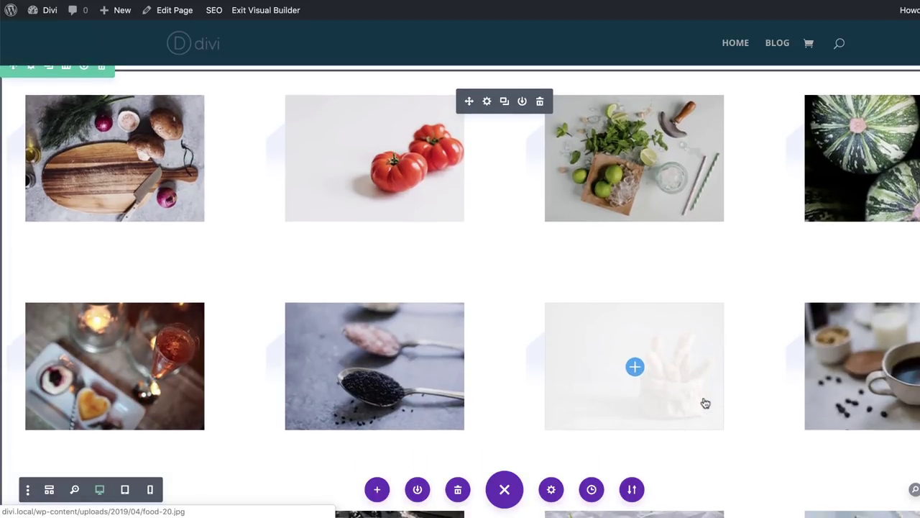
scroll(705, 404, down, 5)
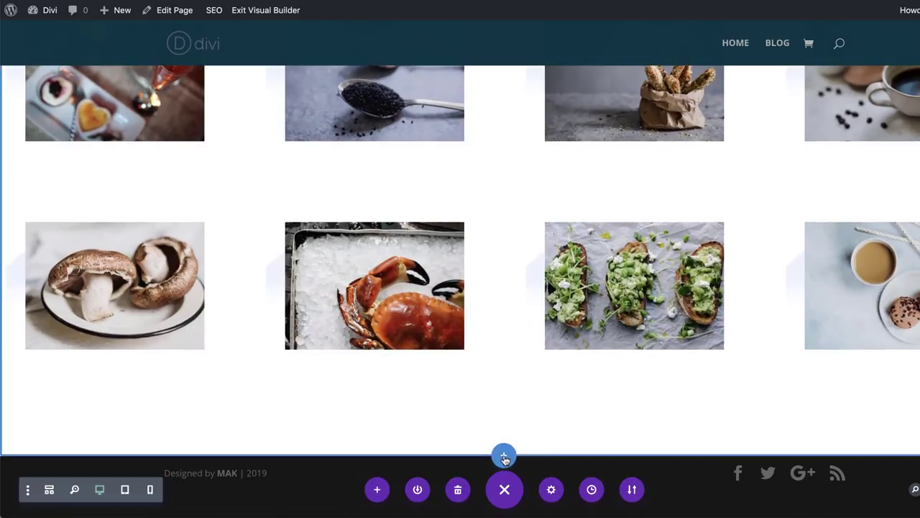
click(504, 455)
click(432, 416)
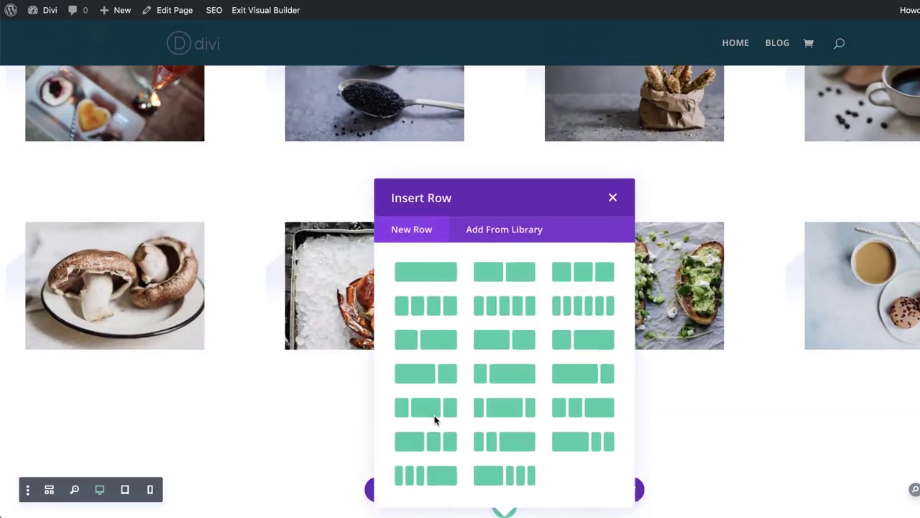
click(430, 268)
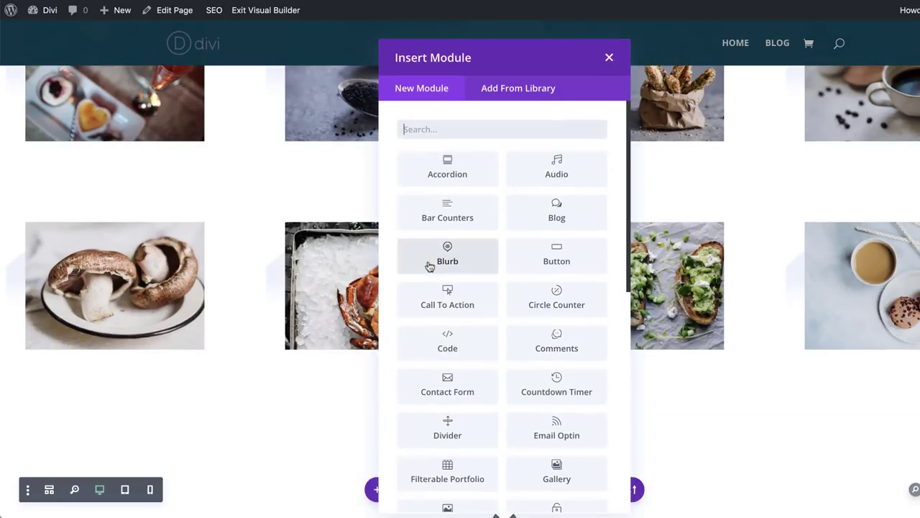
click(528, 92)
click(455, 414)
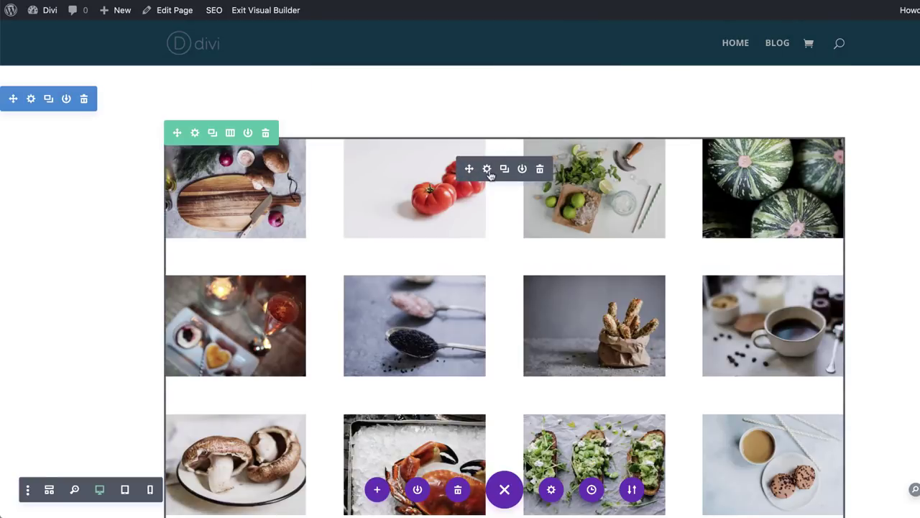
- Give the fifth gallery module a general border 10px wide in white on all sides
click(489, 170)
scroll(134, 363, down, 5)
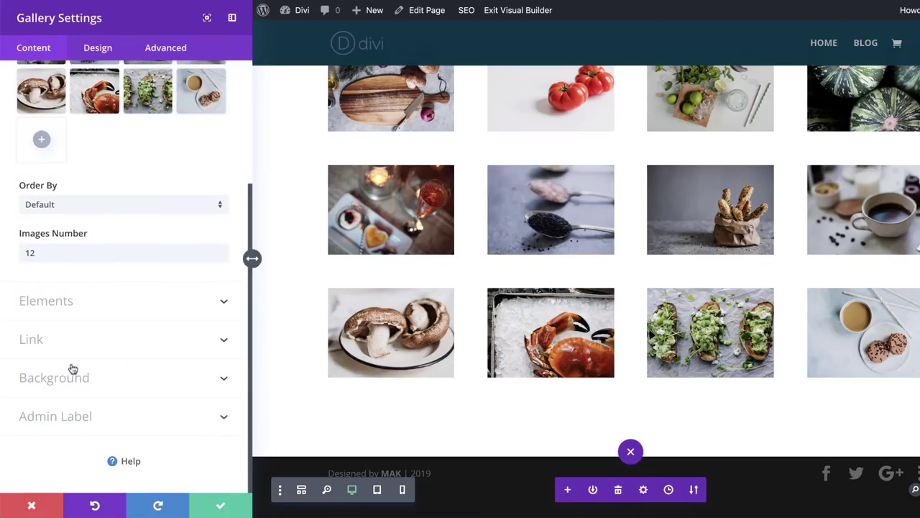
click(97, 49)
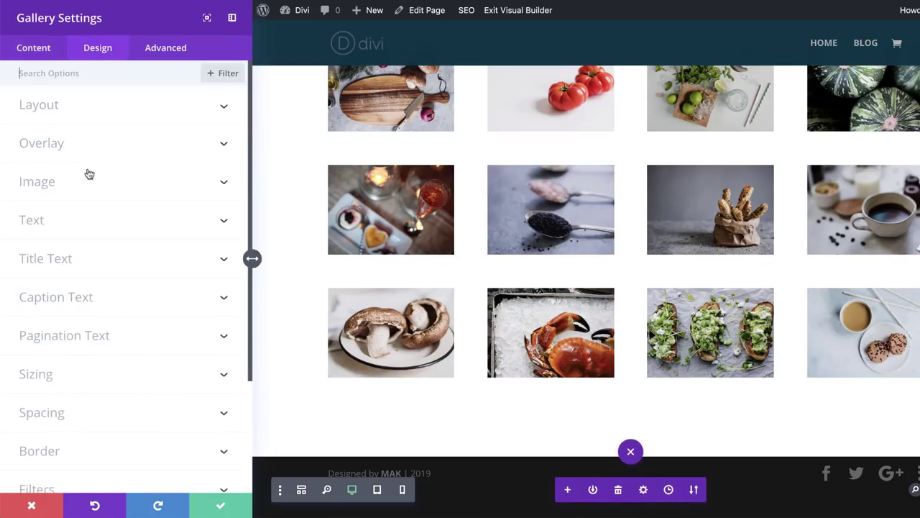
scroll(64, 394, down, 1)
click(57, 397)
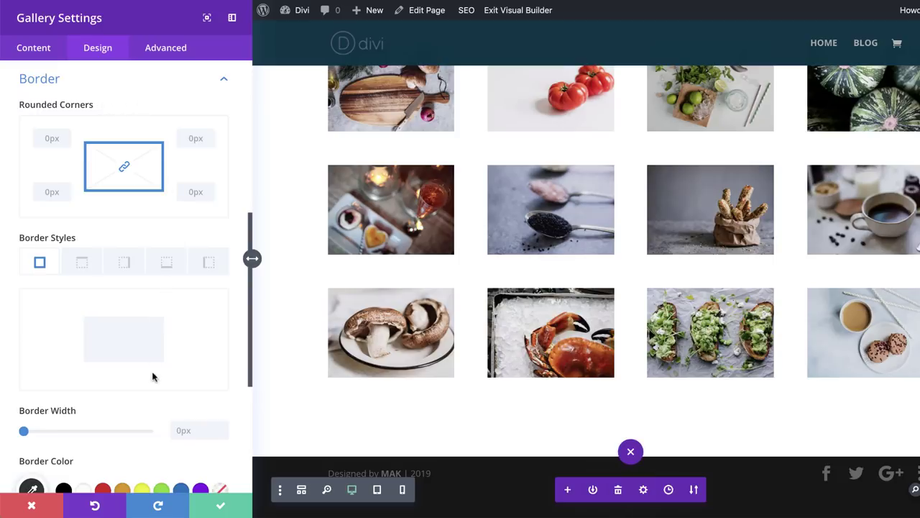
scroll(154, 376, down, 4)
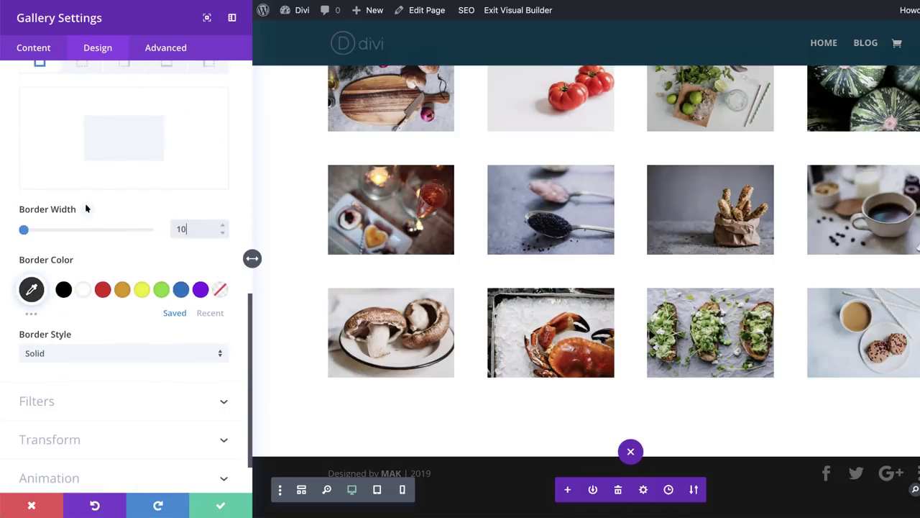
click(84, 290)
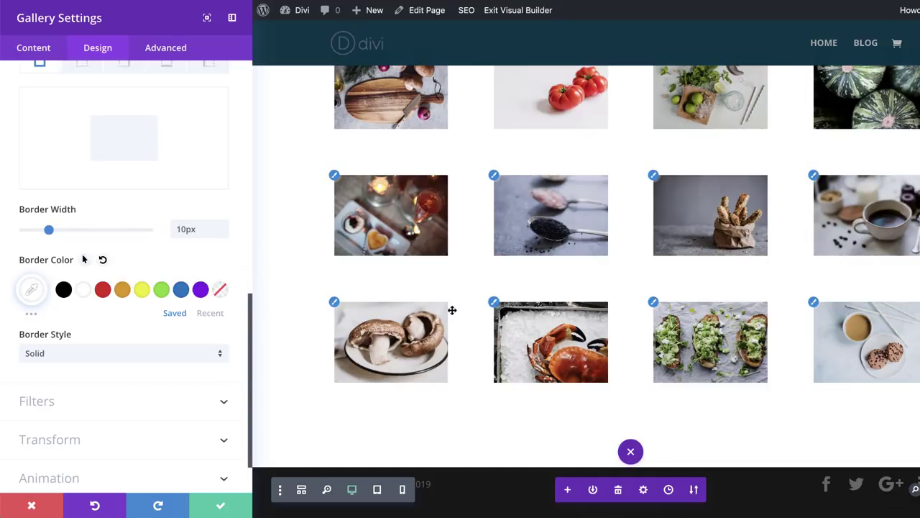
scroll(189, 388, down, 2)
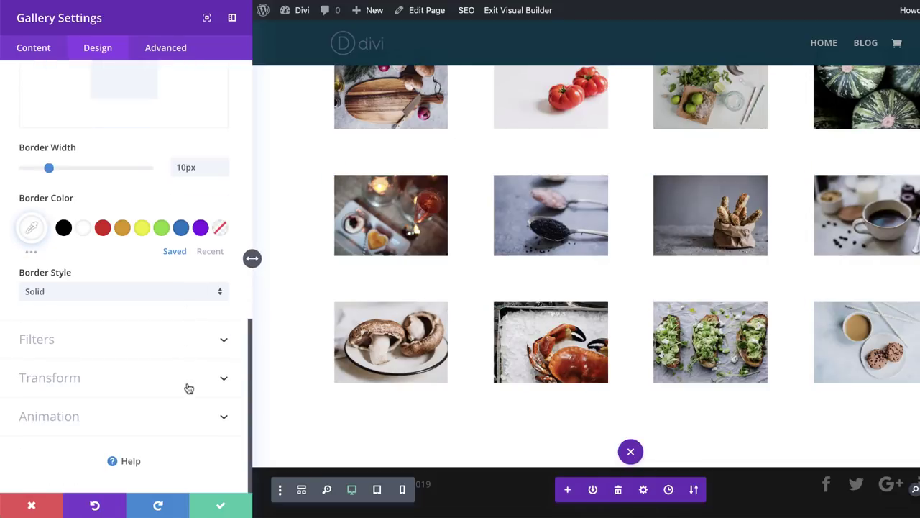
- Apply the soft, even all-round image box shadow preset to the fifth gallery's images
scroll(187, 384, up, 10)
scroll(187, 384, down, 8)
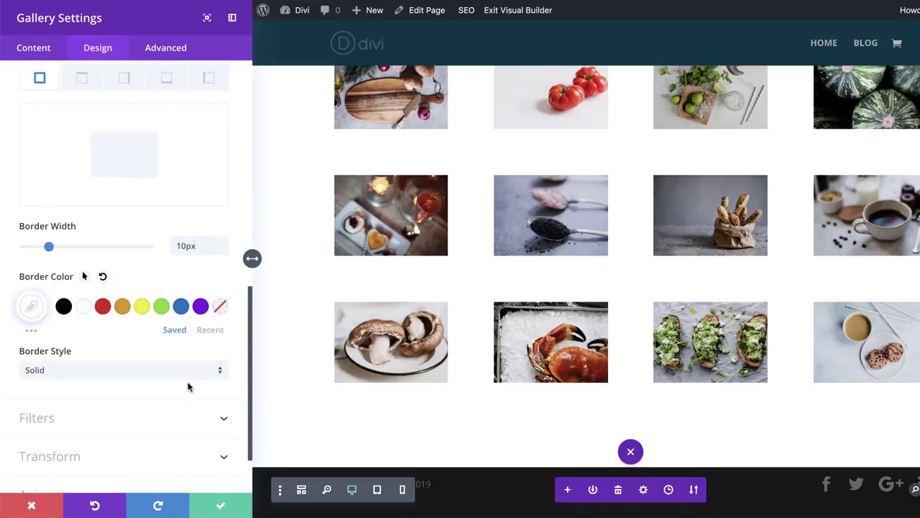
scroll(187, 384, up, 5)
scroll(187, 377, up, 1)
click(39, 201)
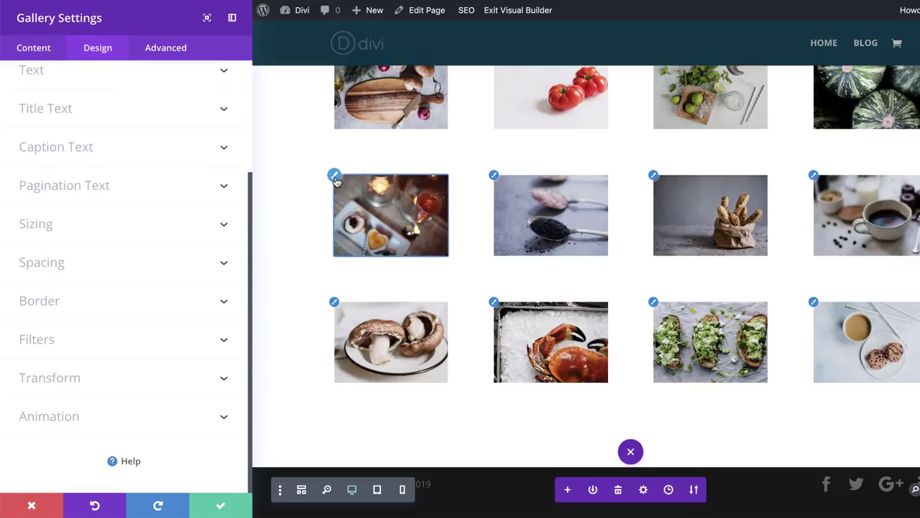
click(335, 177)
scroll(97, 366, down, 6)
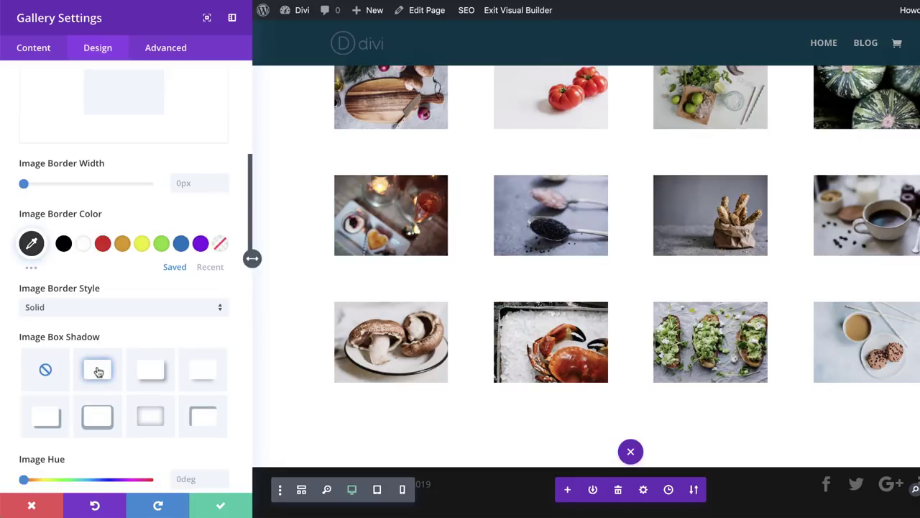
click(104, 371)
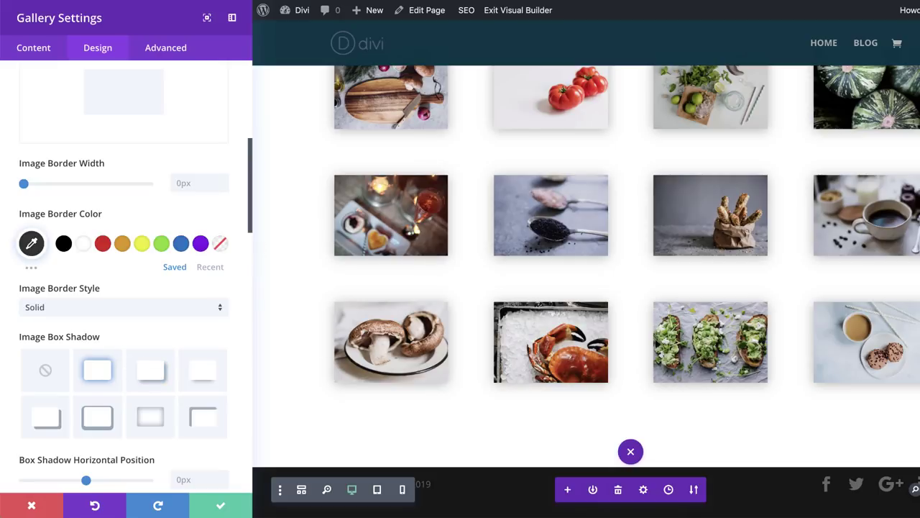
- Set the image box shadow's horizontal and vertical positions to -30px and its spread strength to -10px
scroll(105, 397, down, 5)
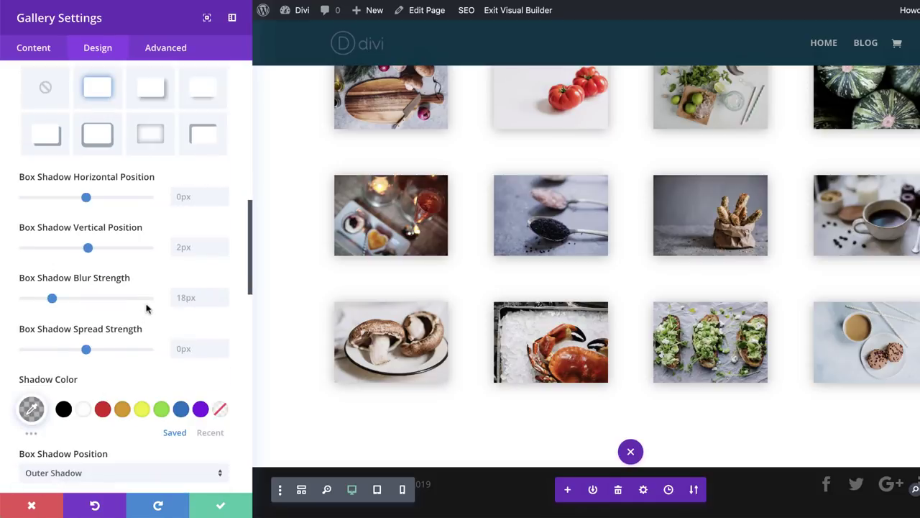
click(191, 196)
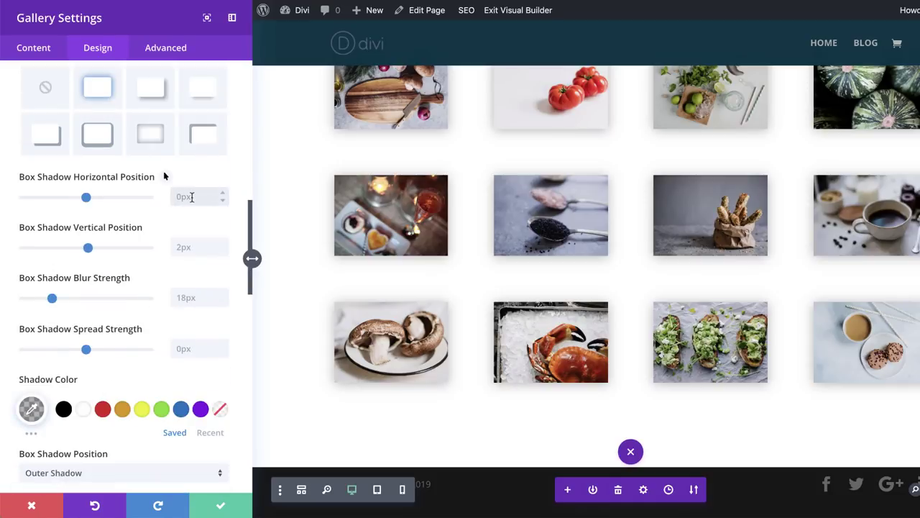
text(-30px)
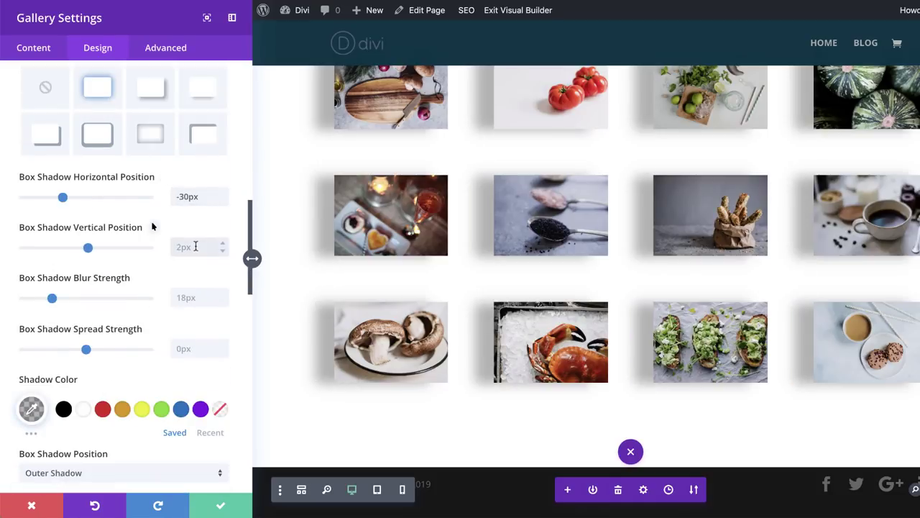
text(-30px)
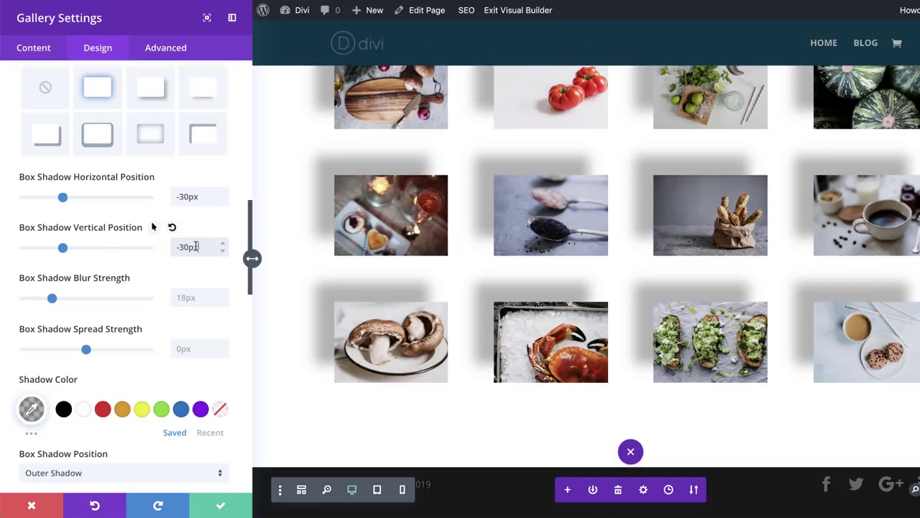
click(192, 346)
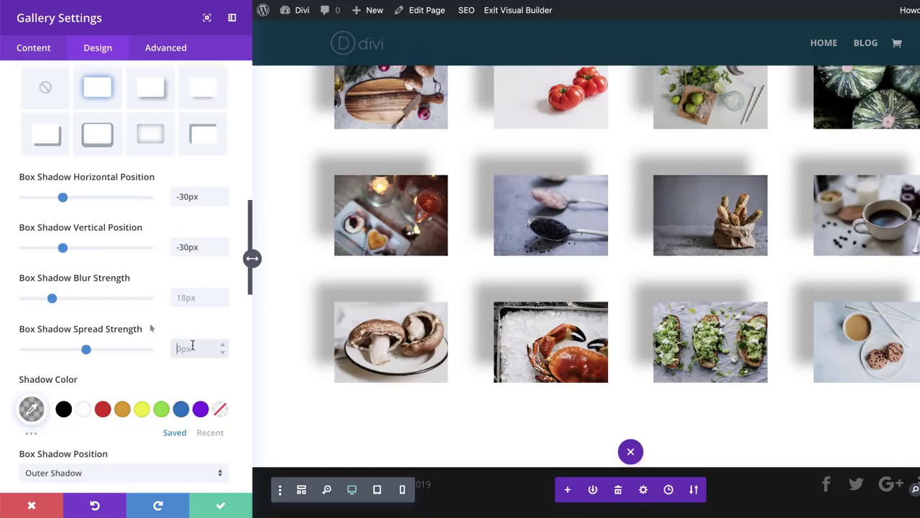
text(-10px)
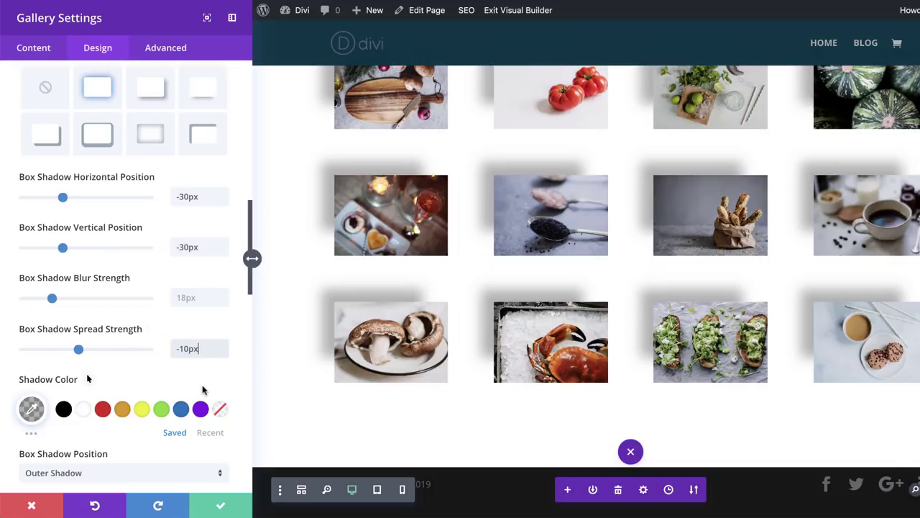
- Colour the image box shadow #e08474 and reduce its blur strength to 0px
click(30, 408)
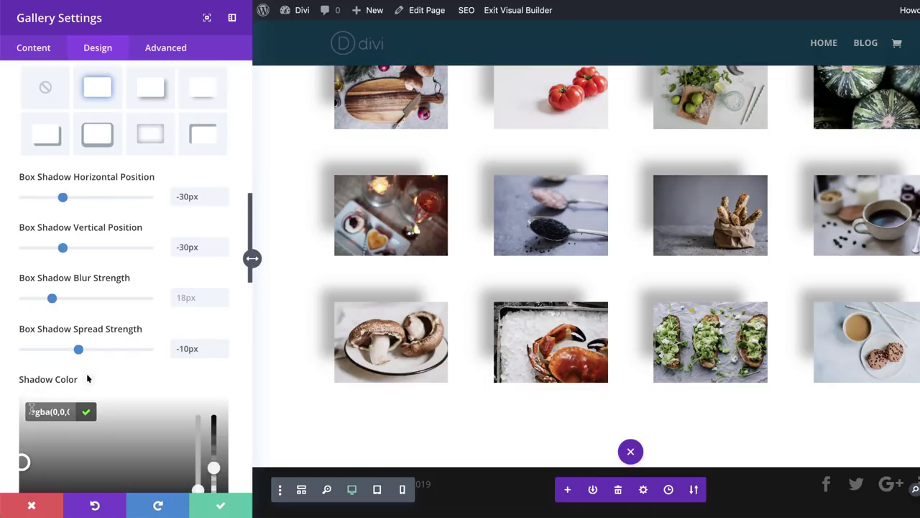
scroll(149, 395, down, 3)
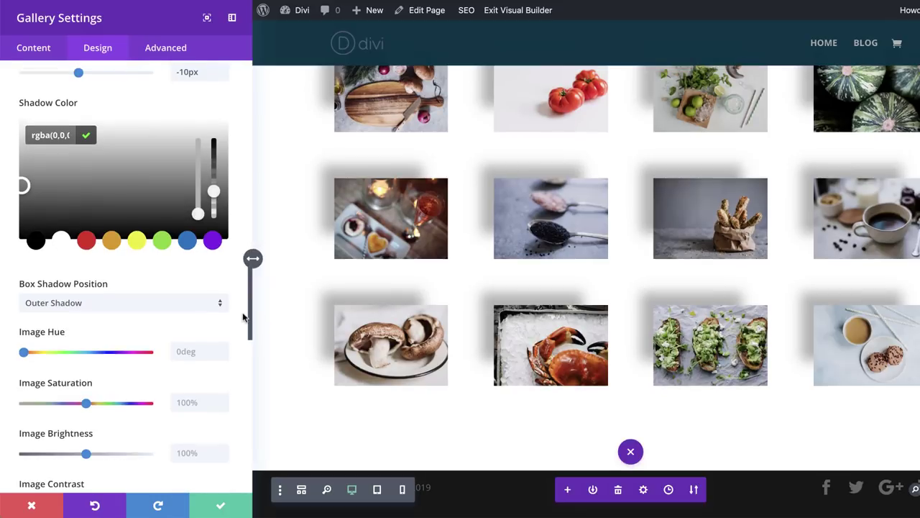
drag(200, 200, 198, 141)
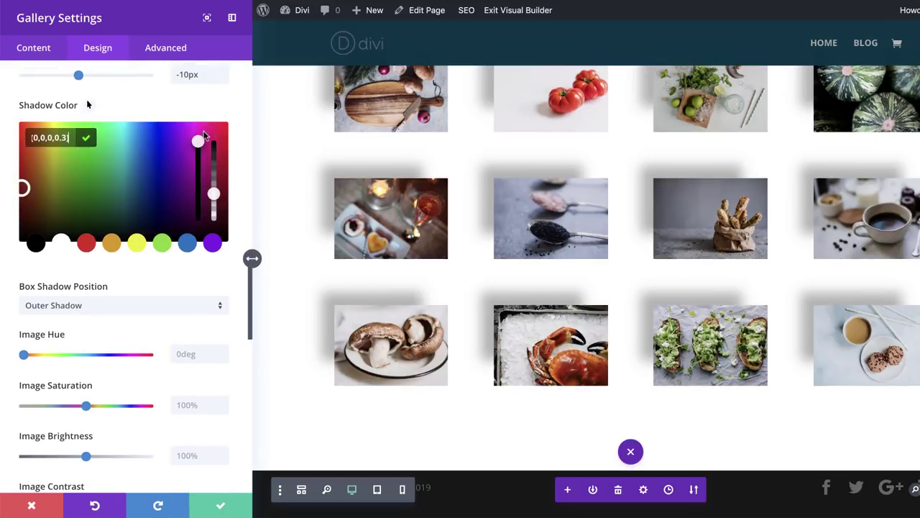
drag(214, 193, 213, 140)
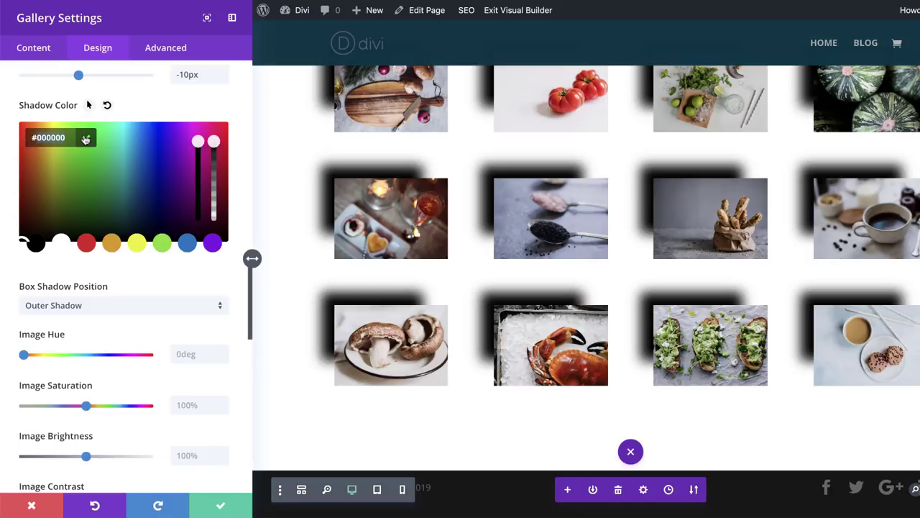
text(#e08474)
scroll(156, 232, up, 4)
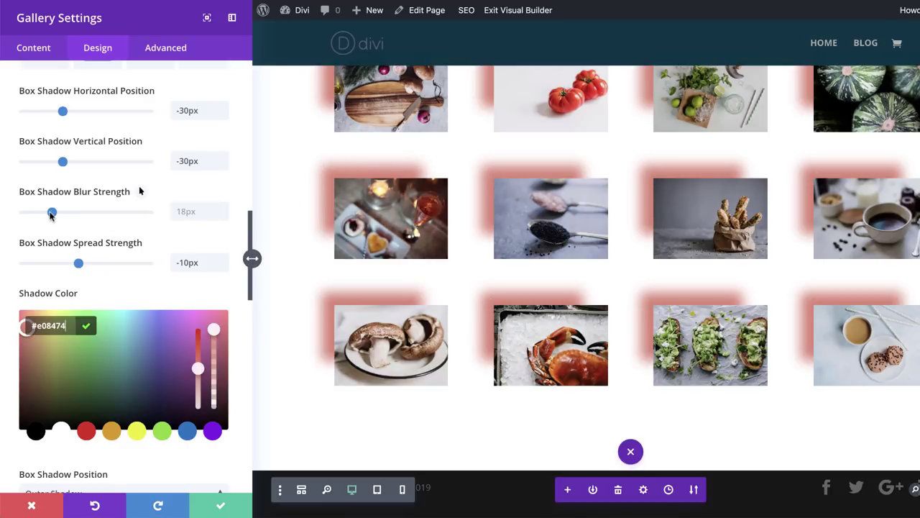
drag(51, 215, 18, 218)
click(12, 218)
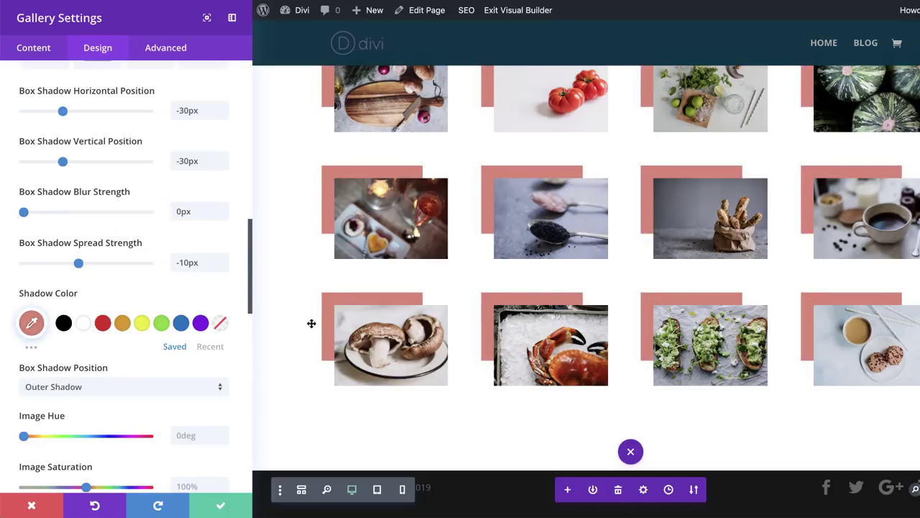
- Give the gallery images a 10px white image border on all sides
scroll(199, 247, up, 5)
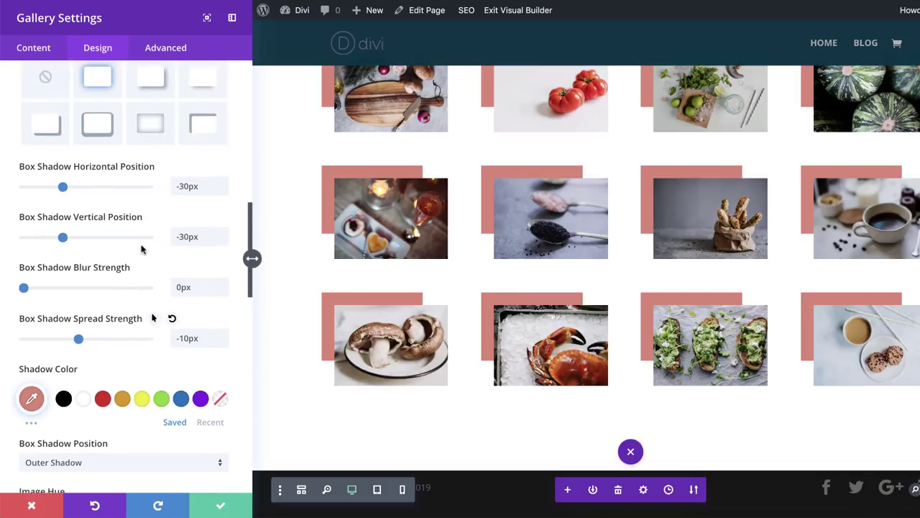
scroll(142, 249, up, 4)
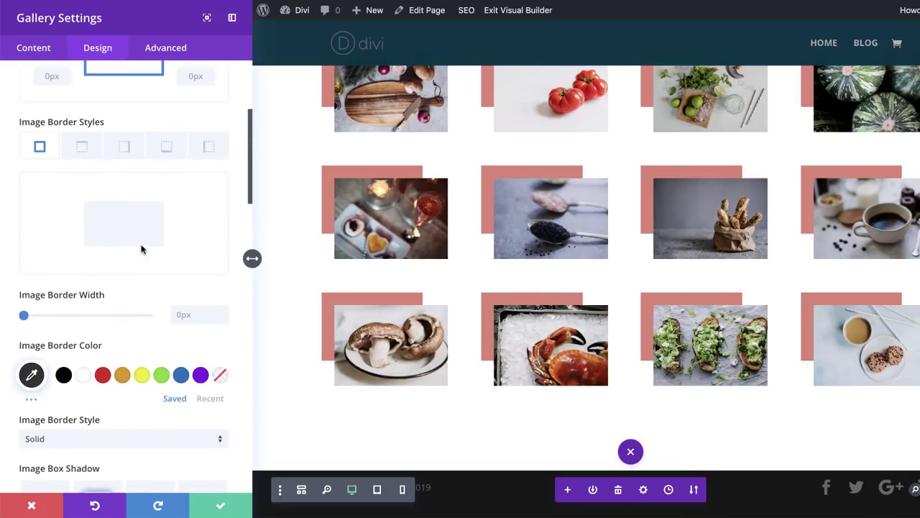
drag(26, 319, 48, 318)
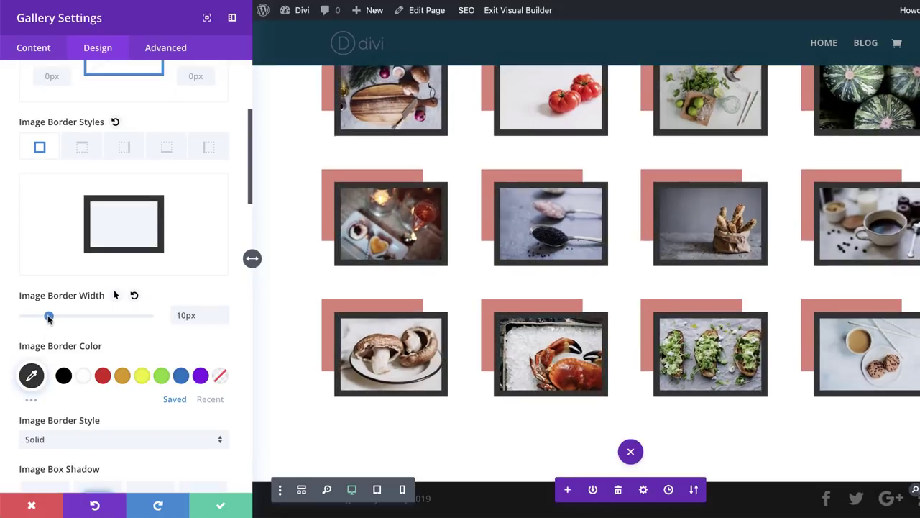
click(84, 378)
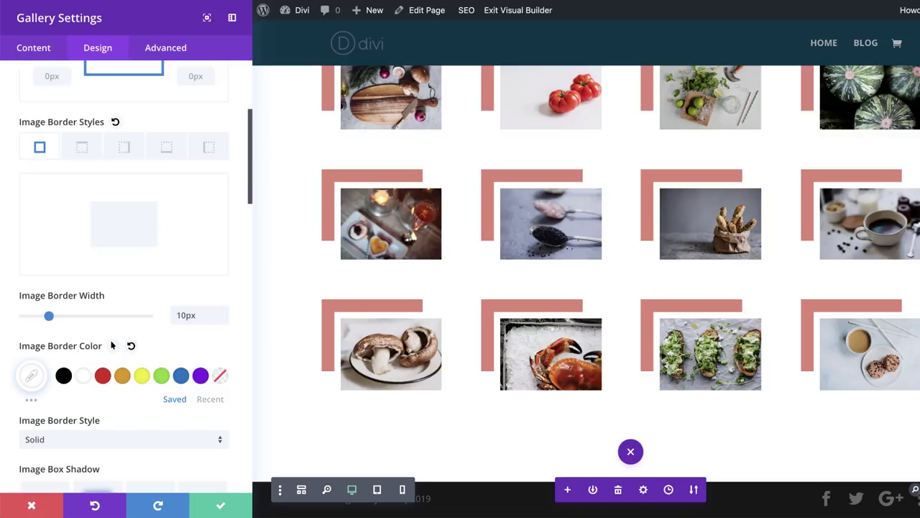
- Set the images' right border to 7px wide, colour #dddddd and Dotted style
click(124, 148)
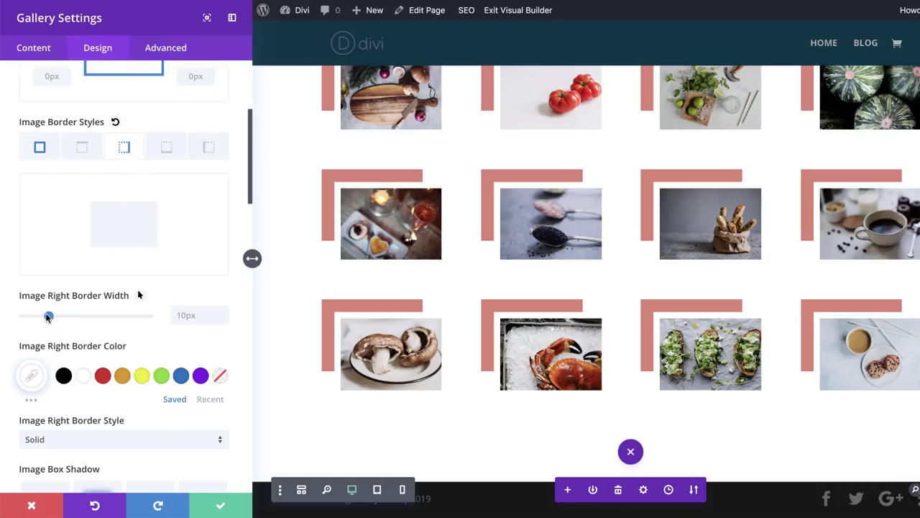
text(7)
scroll(137, 294, down, 1)
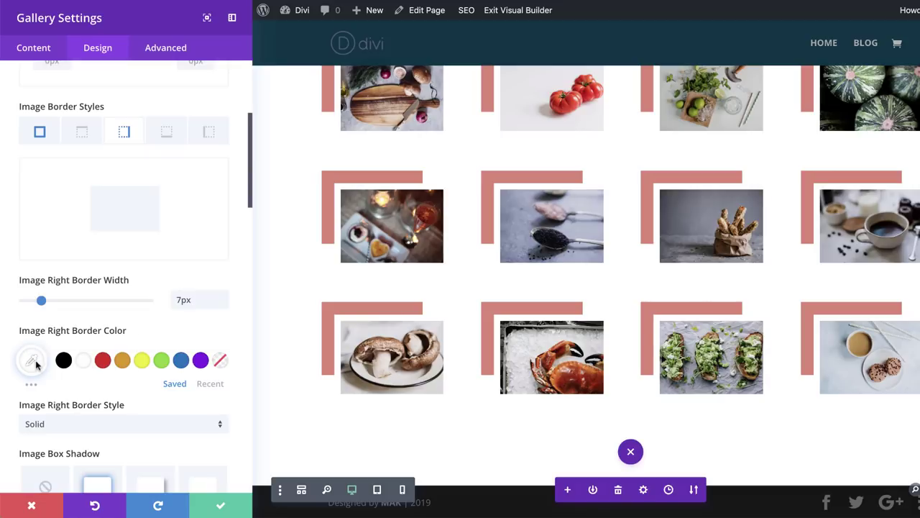
click(34, 362)
drag(34, 362, 64, 362)
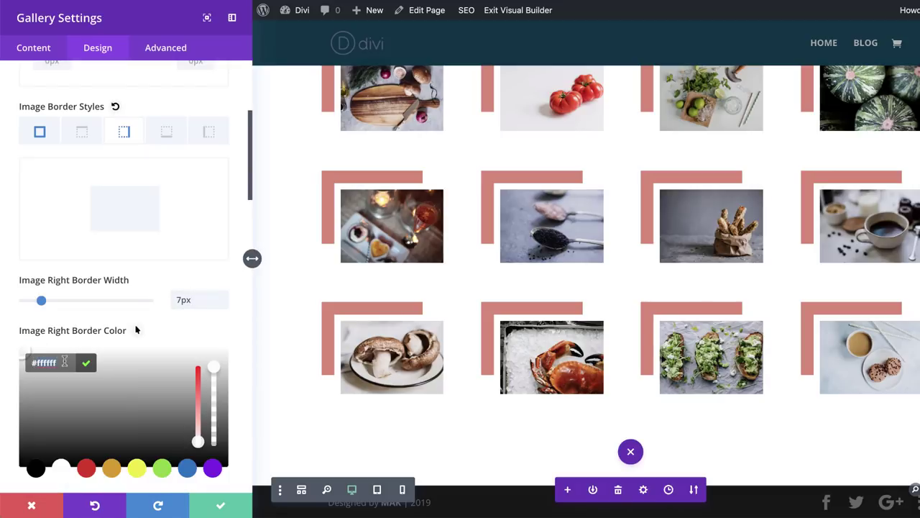
text(#dddddd)
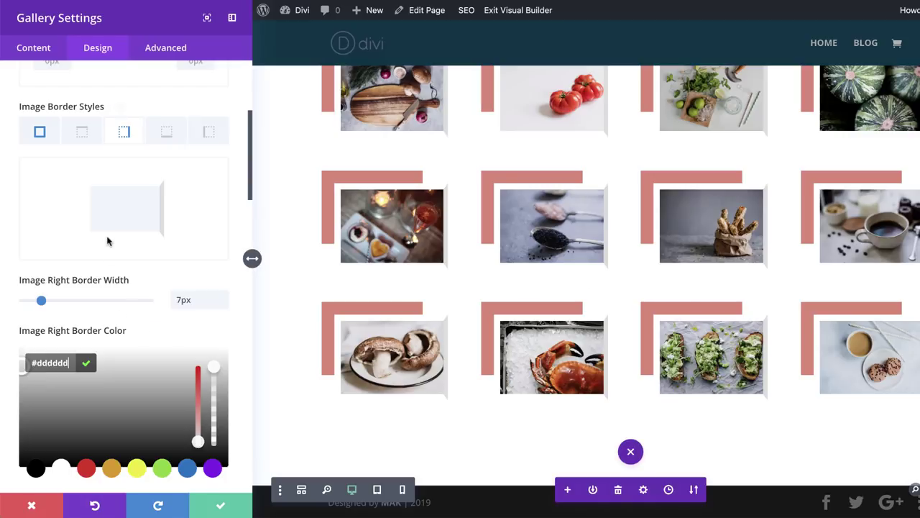
scroll(158, 290, down, 5)
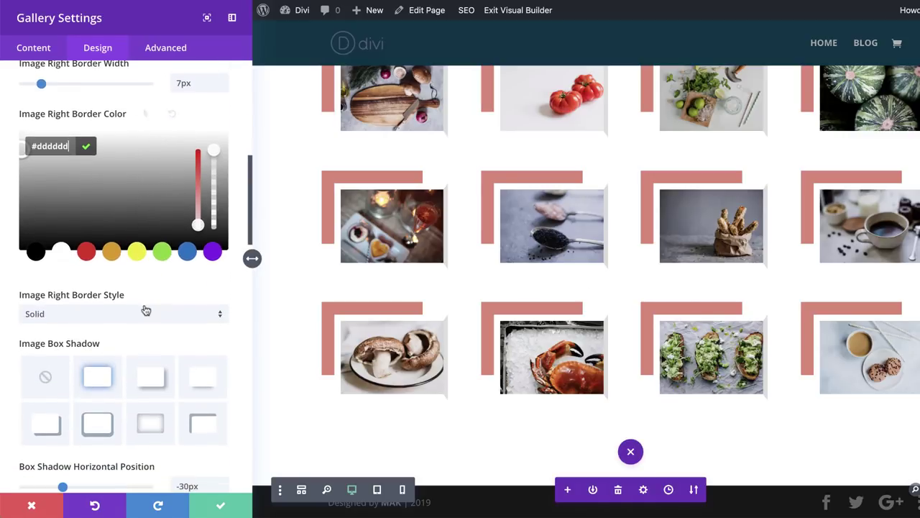
click(144, 314)
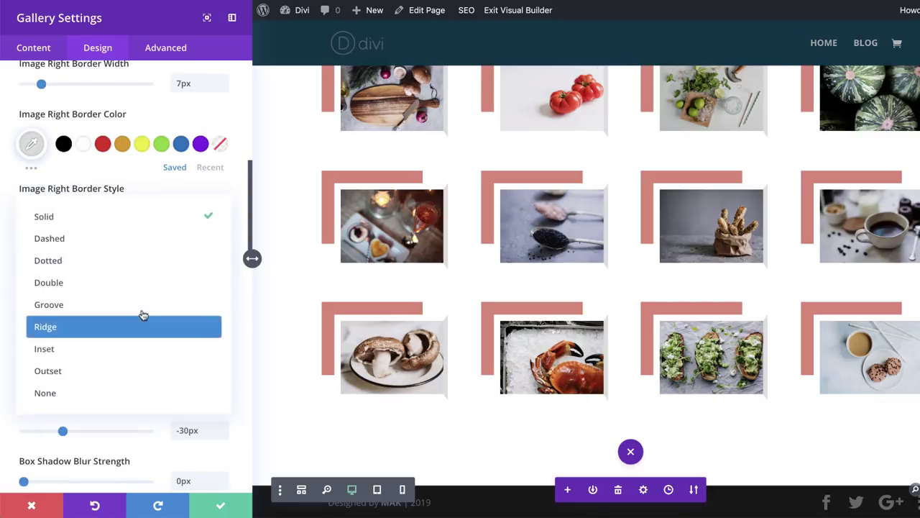
click(124, 262)
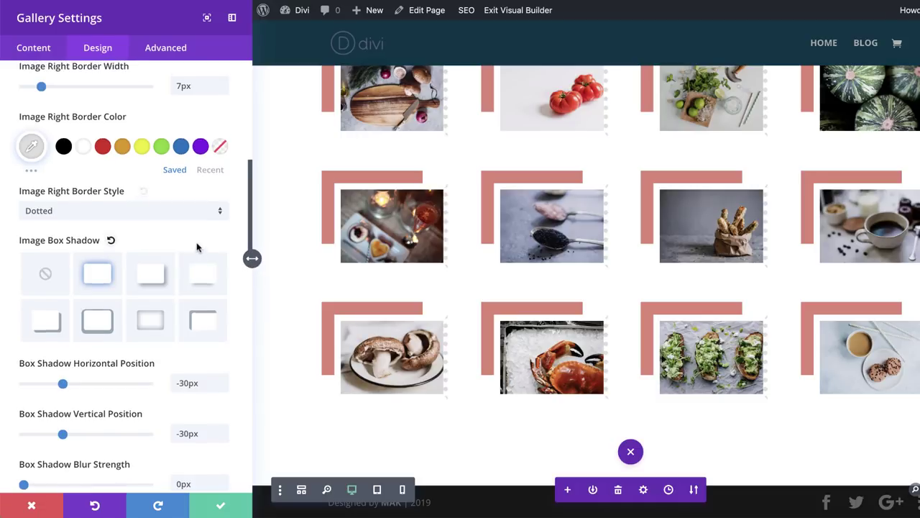
- Set the images' bottom border to 7px wide, colour #dddddd and Dotted style, and save the gallery module
scroll(199, 246, up, 5)
click(165, 149)
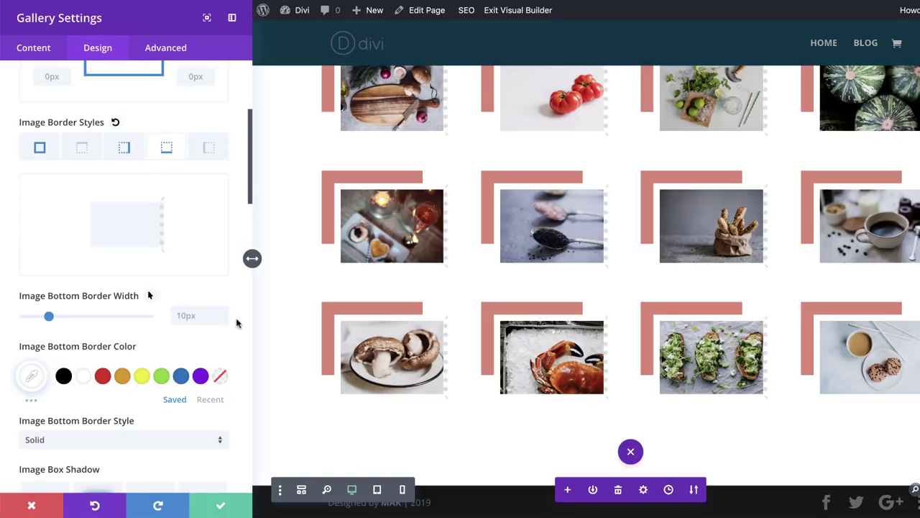
text(7)
scroll(148, 314, down, 1)
click(33, 346)
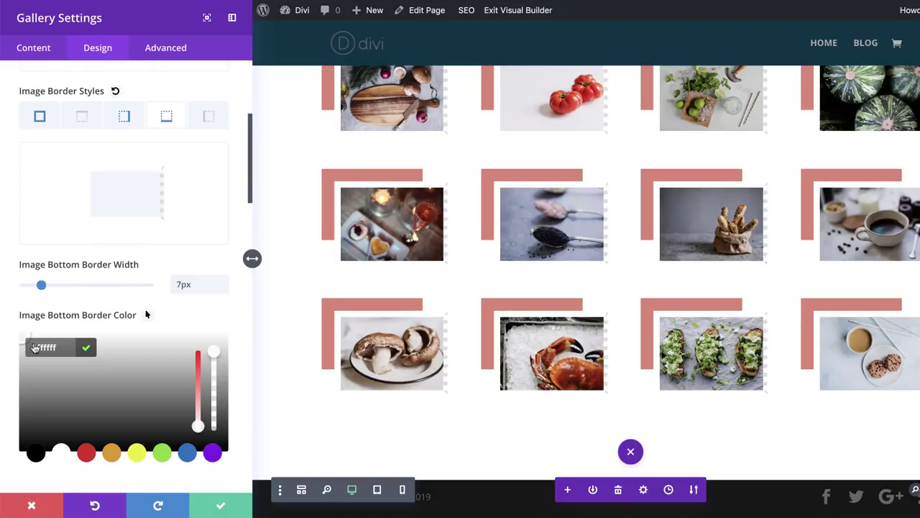
scroll(122, 330, down, 5)
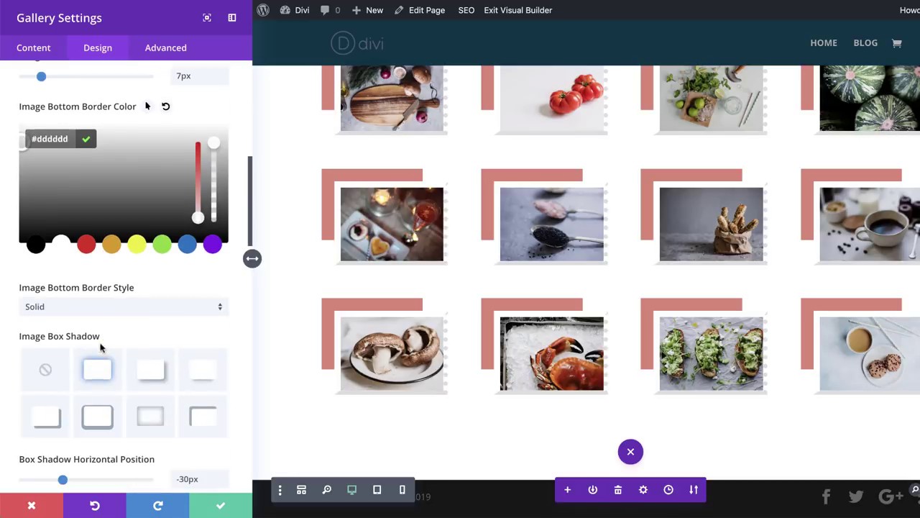
click(103, 305)
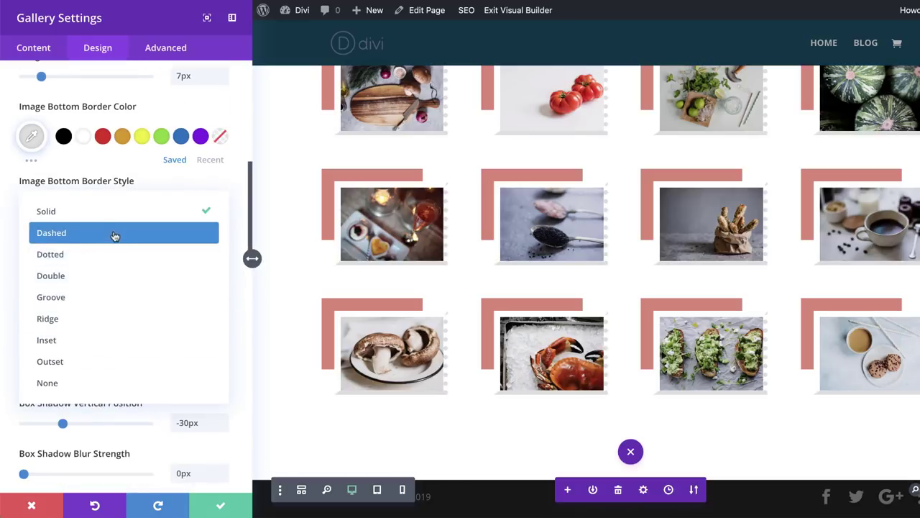
click(108, 254)
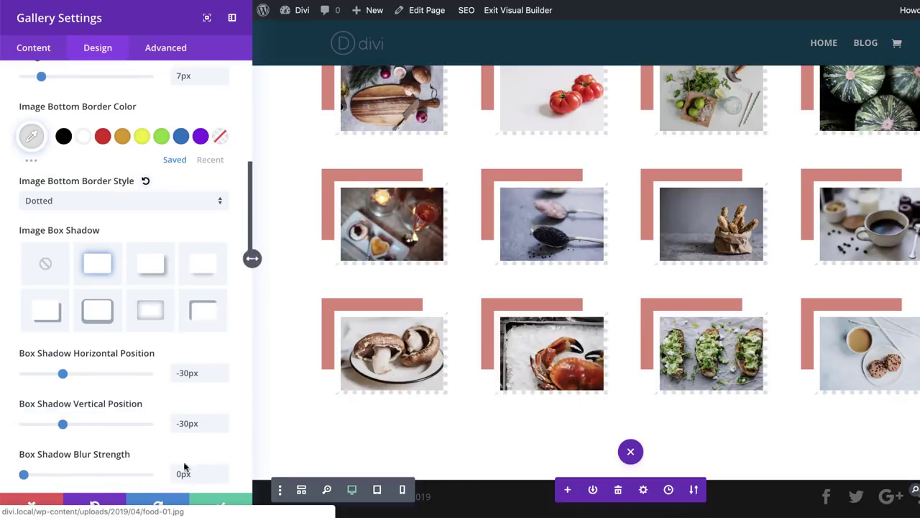
click(230, 496)
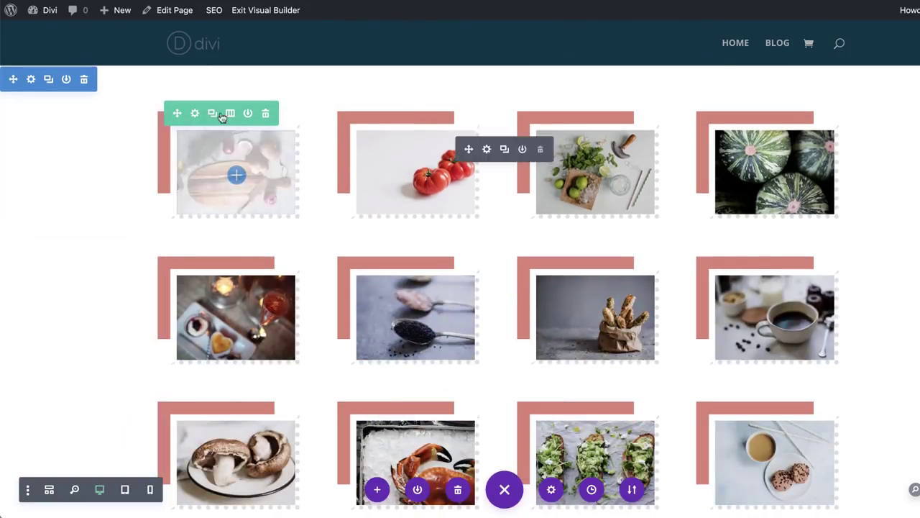
- Set the fifth gallery row's width and max width to 100% and save the row settings
click(195, 113)
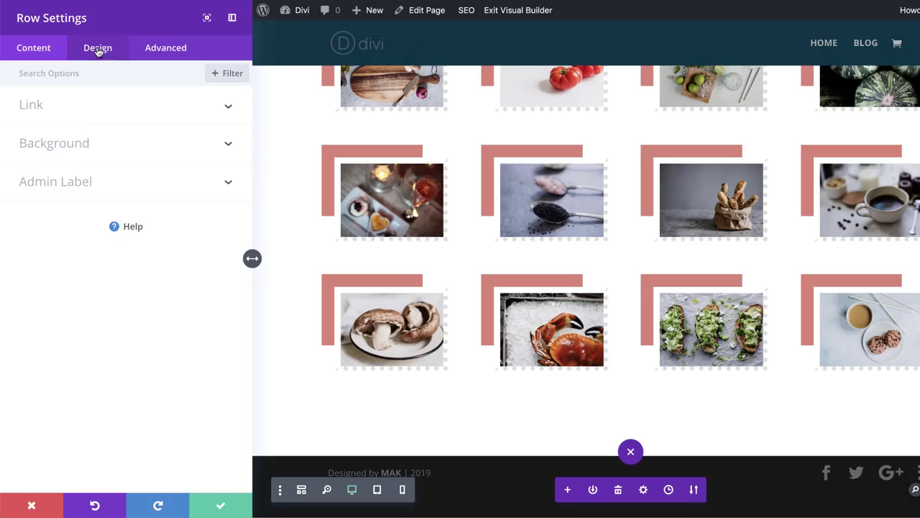
click(97, 48)
click(45, 106)
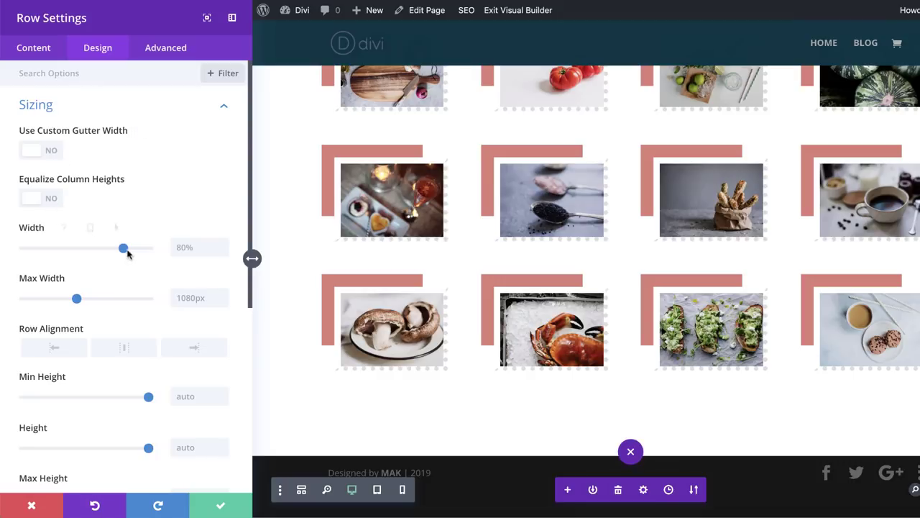
drag(125, 248, 172, 253)
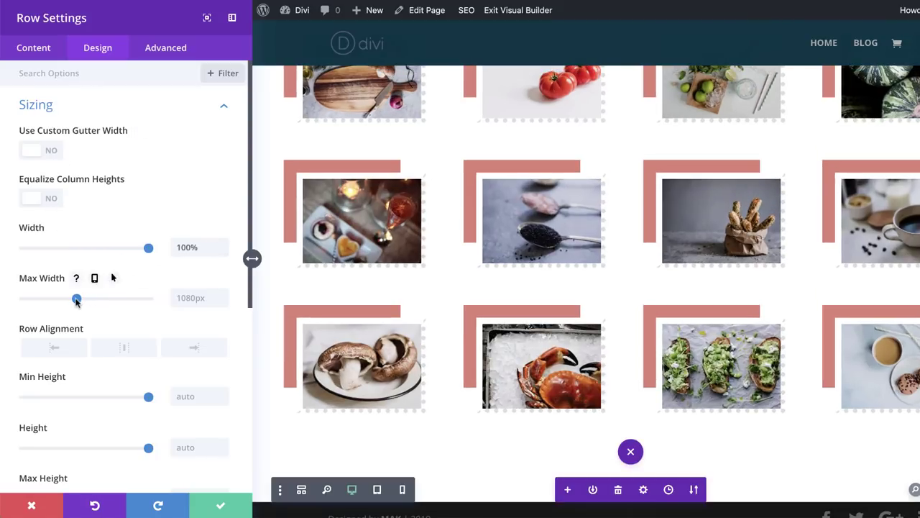
click(185, 296)
text(100%)
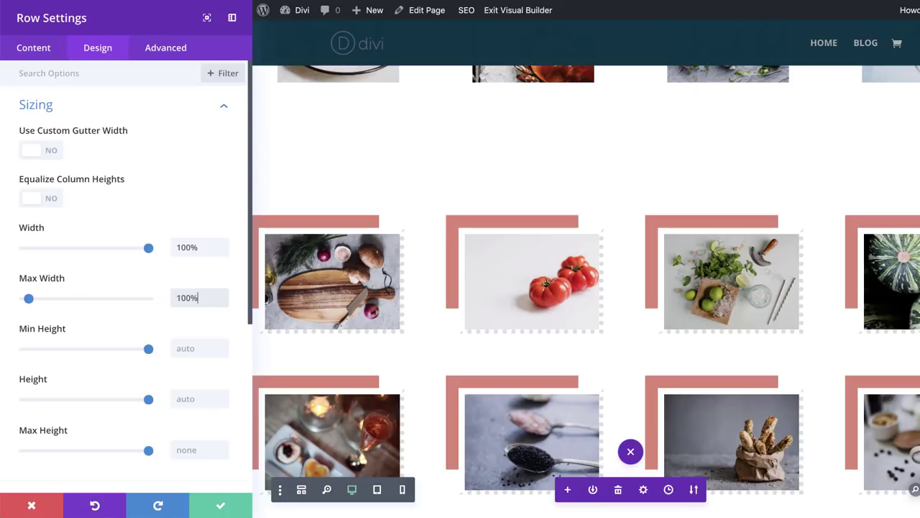
click(221, 505)
- Add a new section below the fifth gallery with a one-column row and the saved gallery module from the library
scroll(453, 376, up, 3)
scroll(453, 376, down, 3)
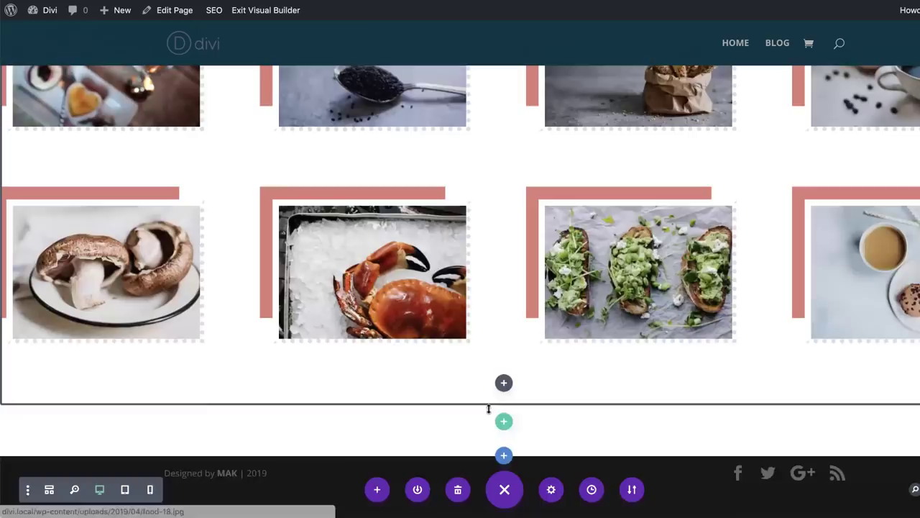
click(503, 458)
click(424, 420)
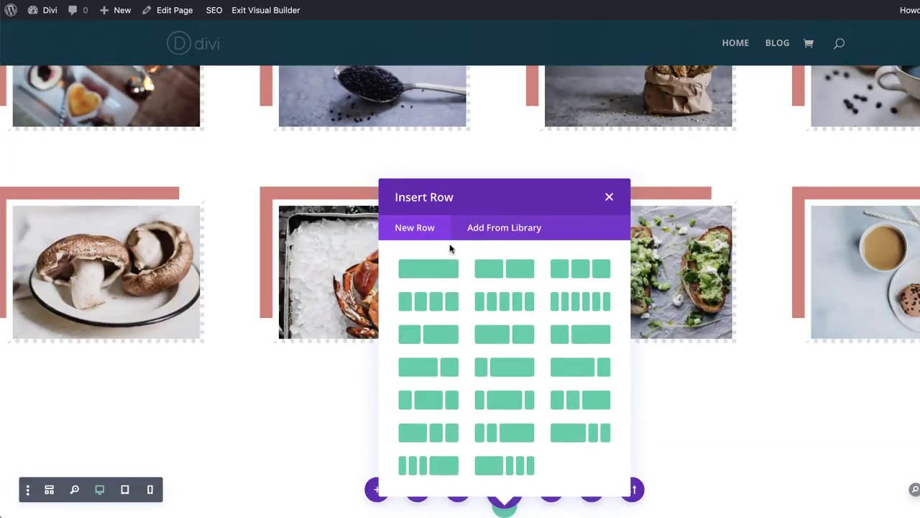
click(427, 270)
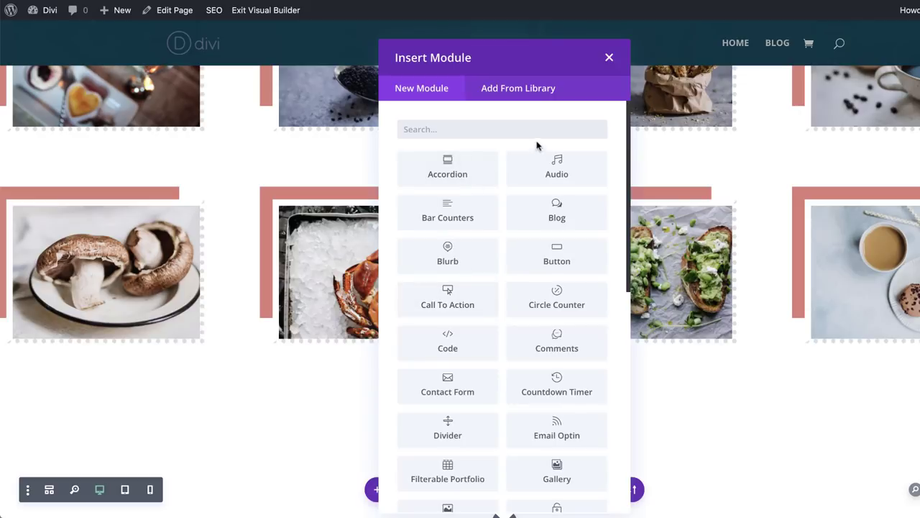
click(530, 95)
click(453, 400)
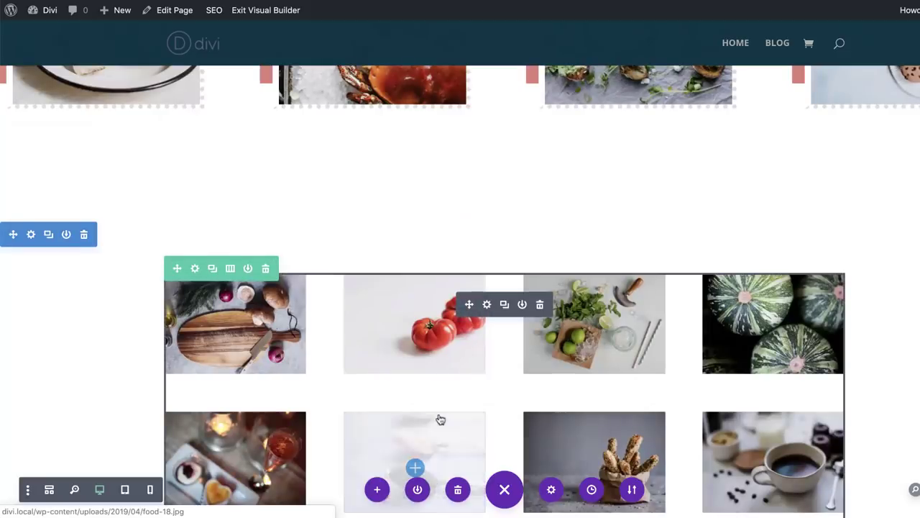
- Enable a custom gutter width of 1 for the new gallery's row and save the row settings
click(196, 269)
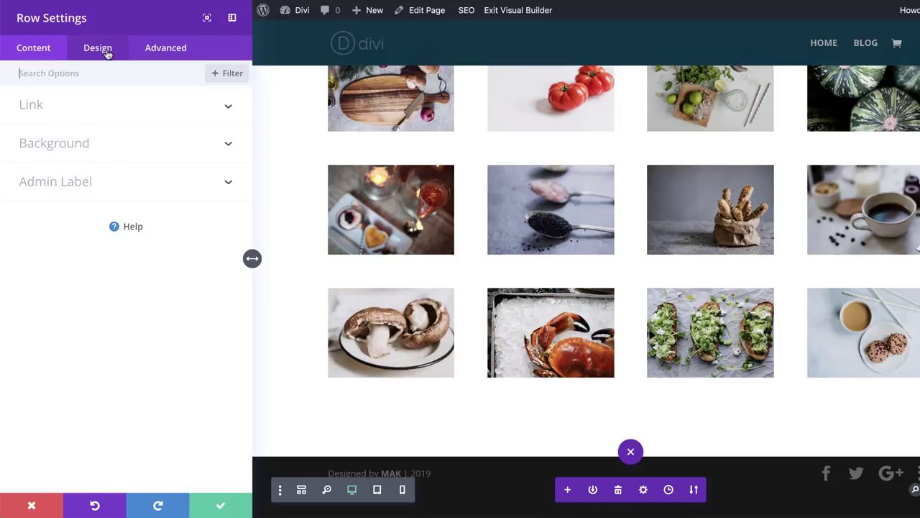
click(105, 51)
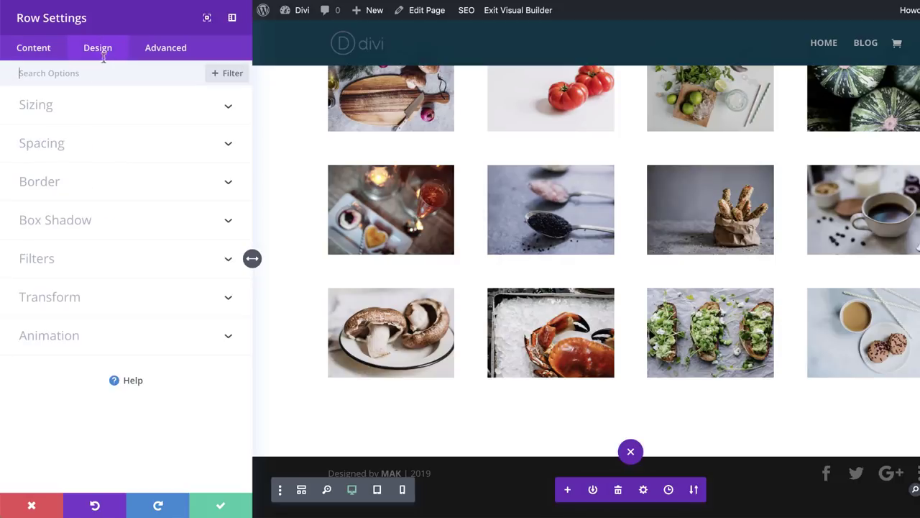
click(58, 106)
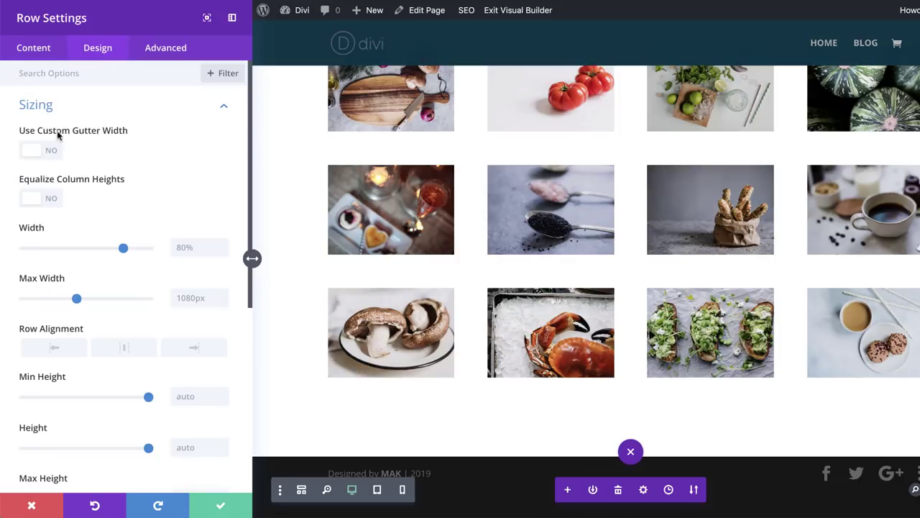
click(52, 153)
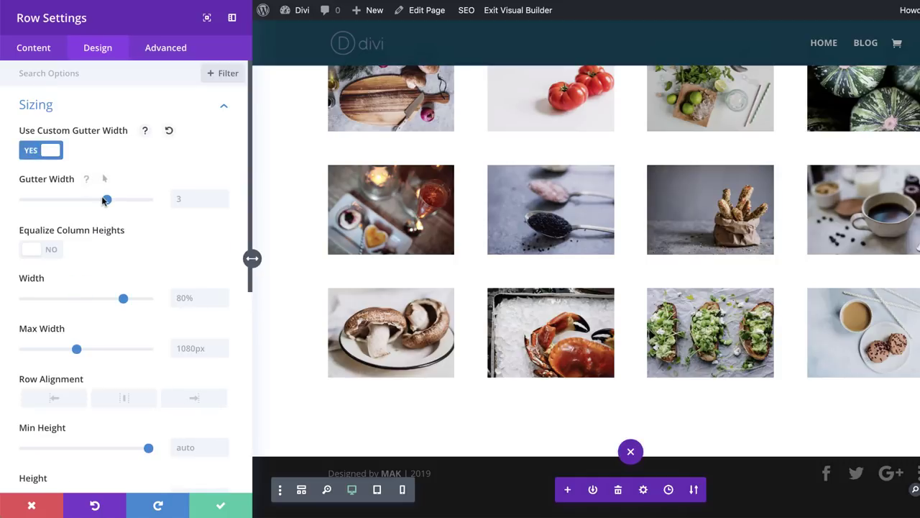
drag(102, 201, 14, 205)
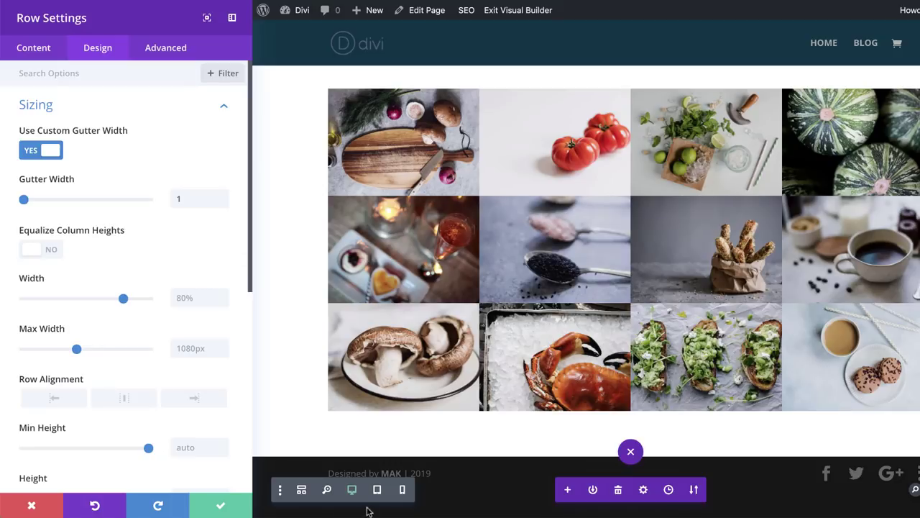
click(221, 508)
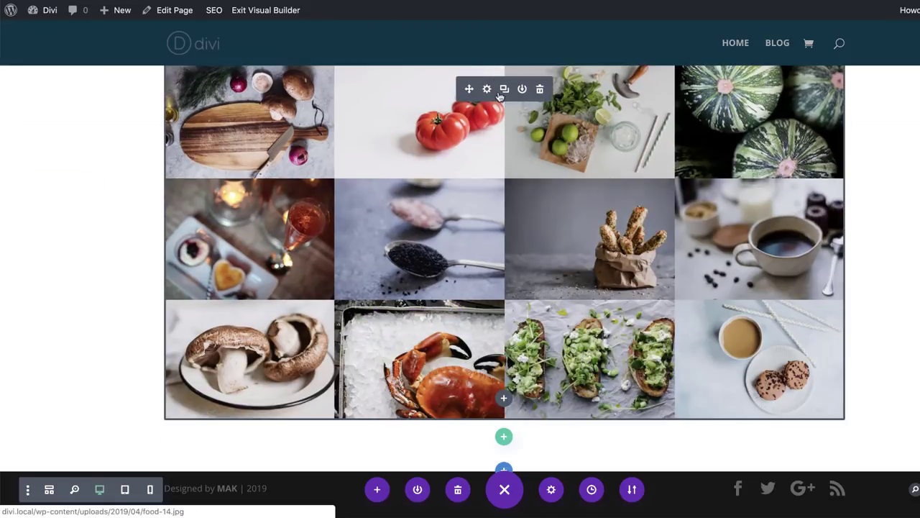
- Give the new gallery's images an 8px wide left image border
click(487, 90)
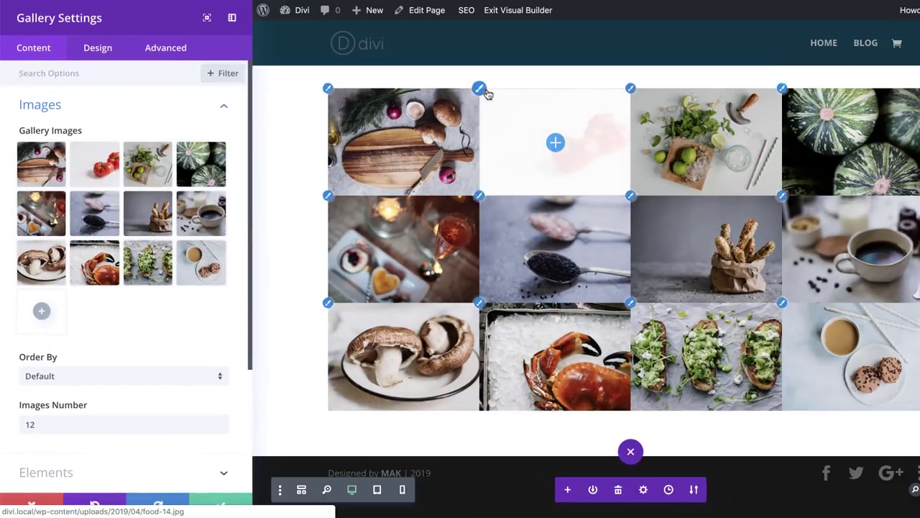
click(328, 89)
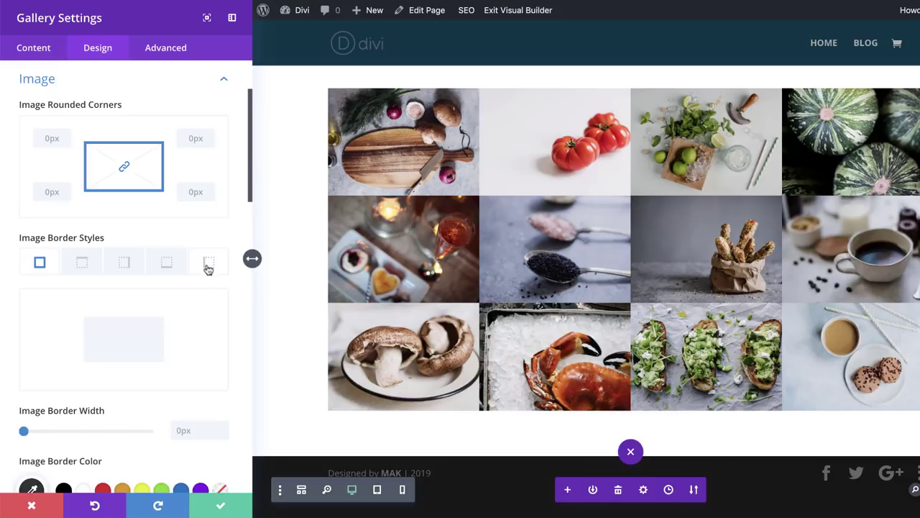
click(209, 264)
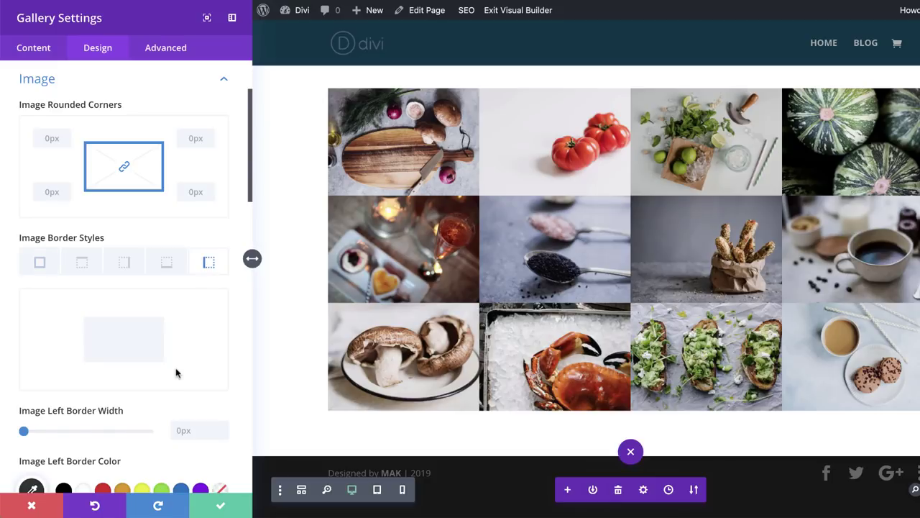
click(193, 433)
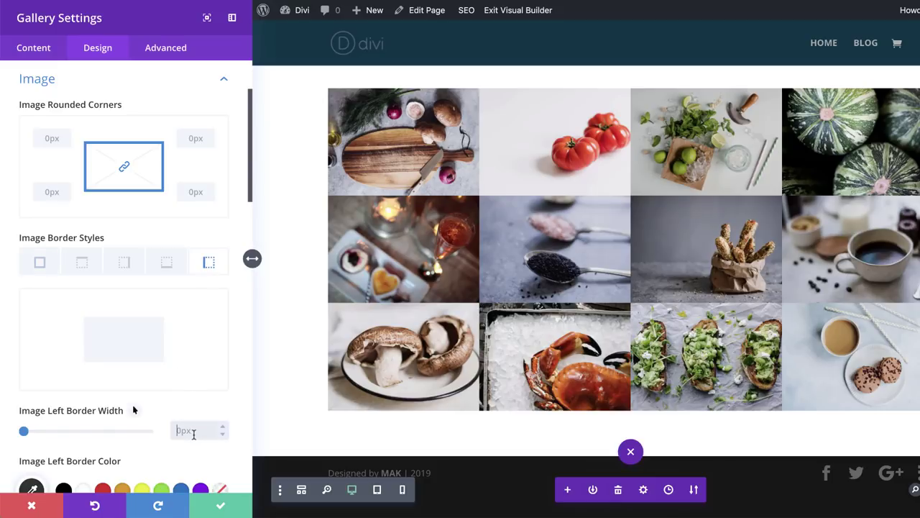
text(8px)
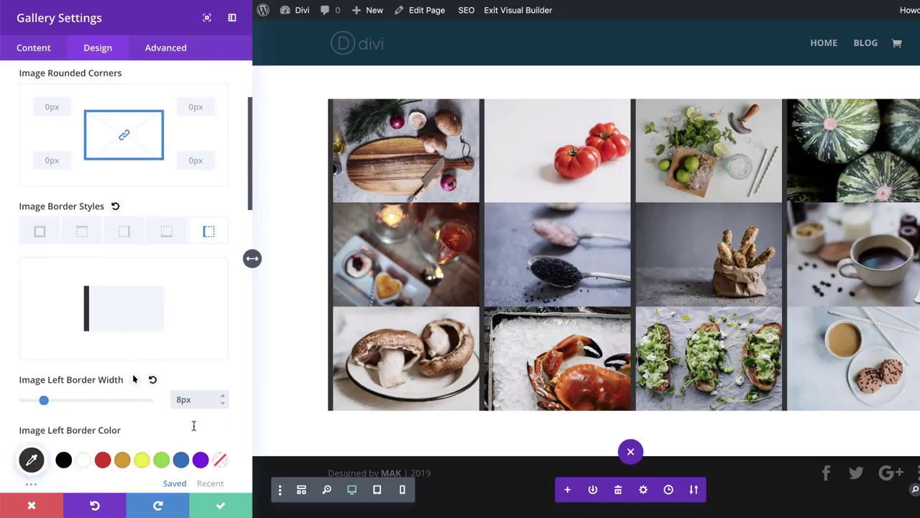
- Colour the images' left border #dddddd and set its style to Dashed
scroll(133, 410, down, 2)
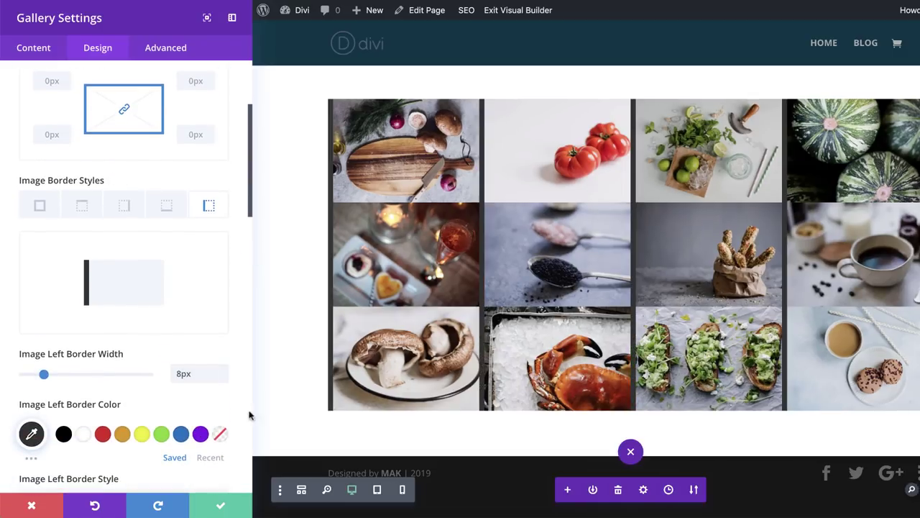
click(31, 433)
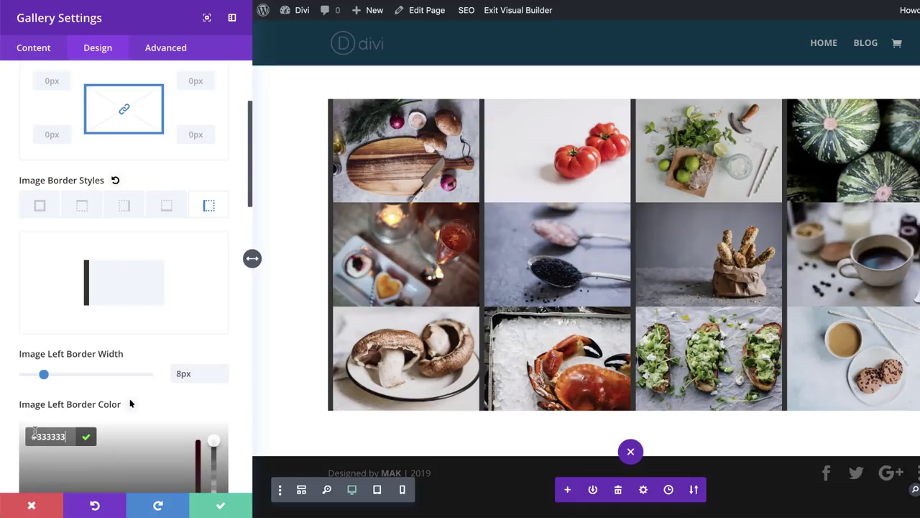
key(ctrl+a)
text(#dddddd)
scroll(68, 437, down, 5)
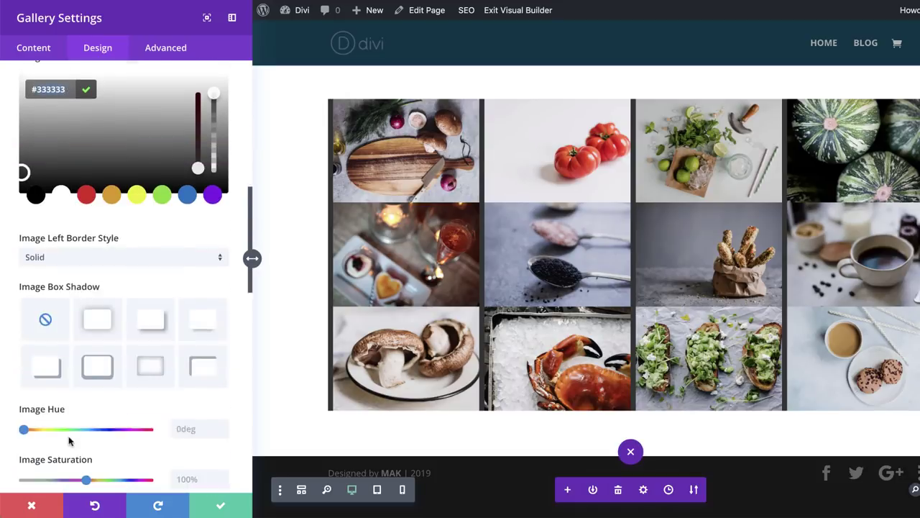
scroll(67, 437, up, 3)
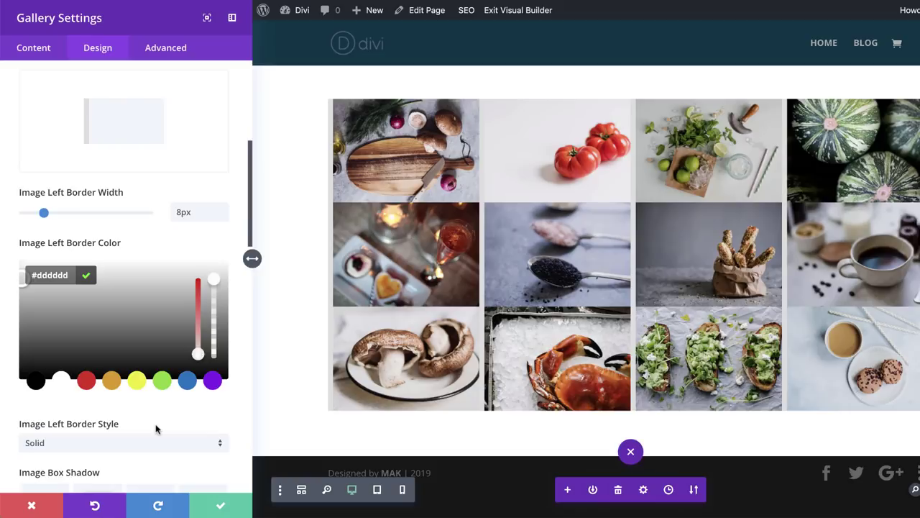
scroll(155, 429, down, 1)
click(134, 384)
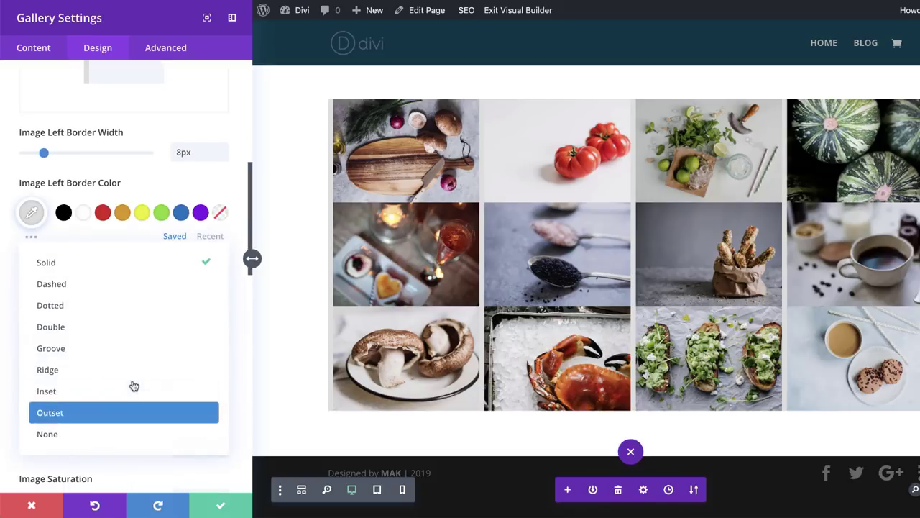
click(100, 283)
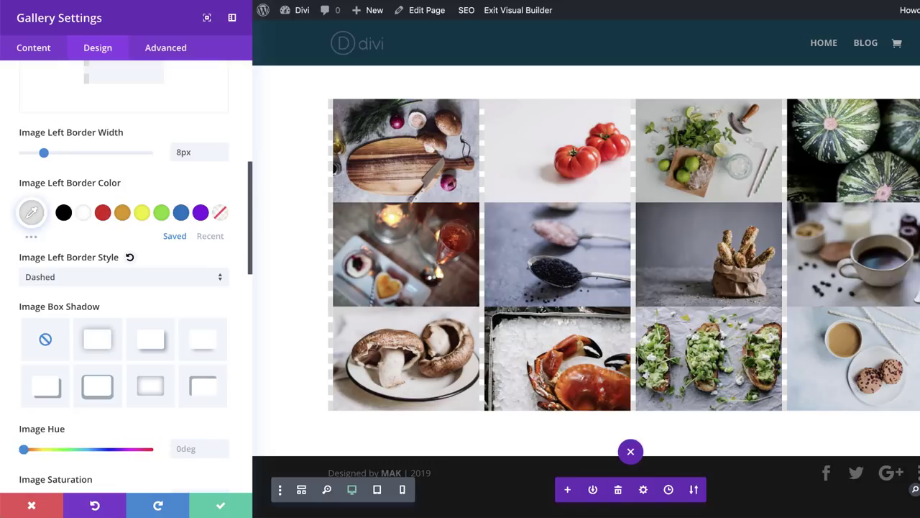
- Set the images' right border to 8px wide, the same light grey as the left border, and Dashed style
scroll(191, 263, up, 2)
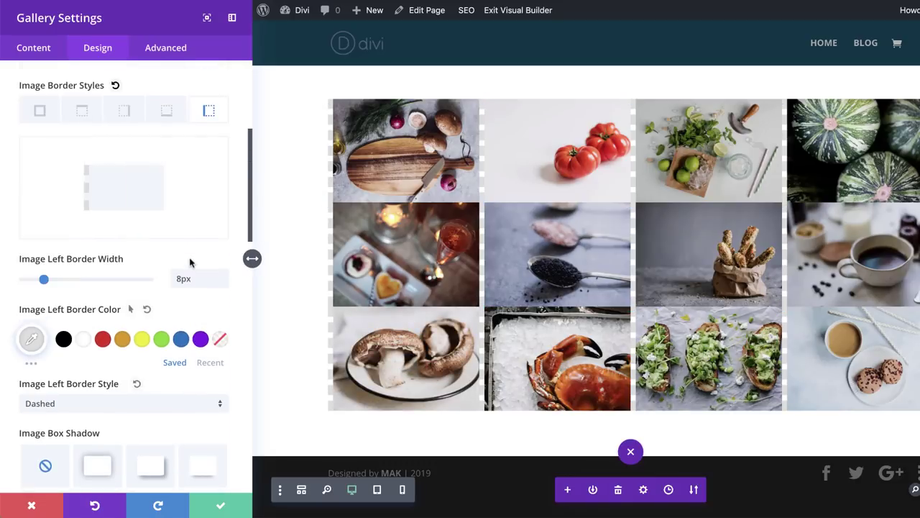
click(123, 112)
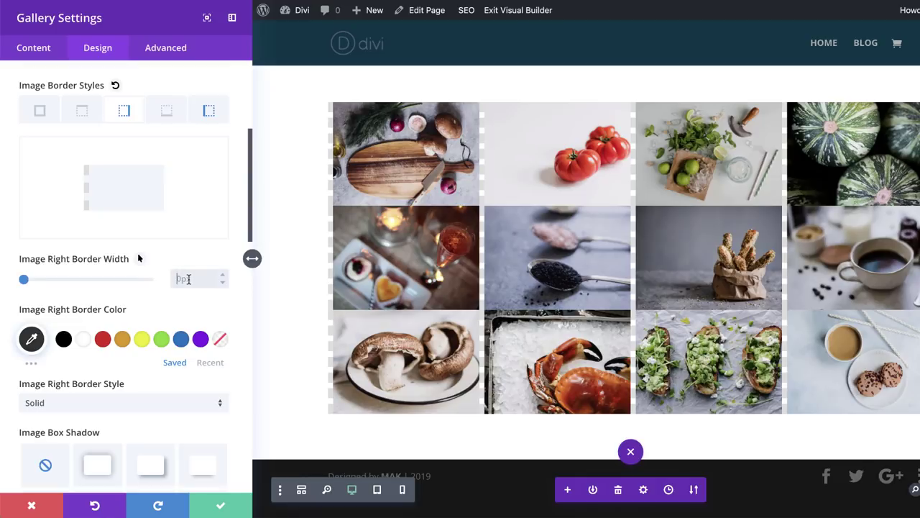
text(8)
click(136, 309)
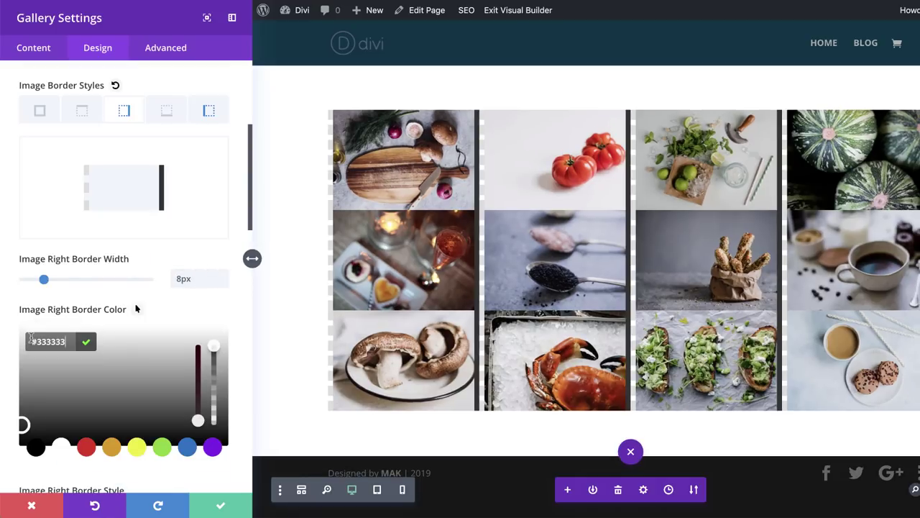
scroll(140, 341, down, 3)
click(138, 338)
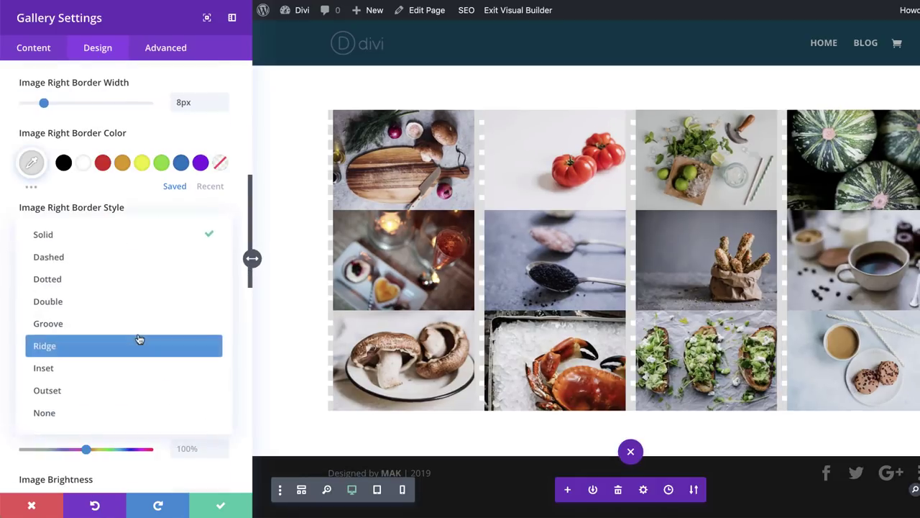
click(146, 258)
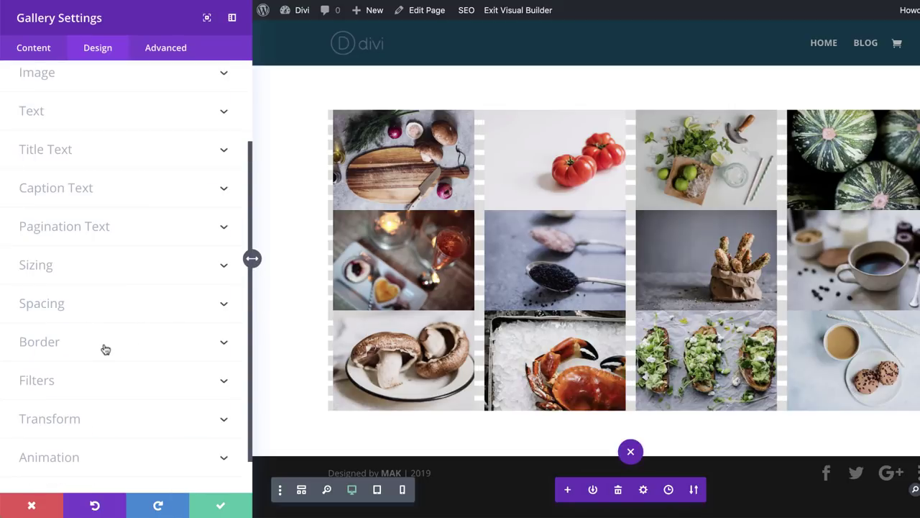
- Give the gallery items a general left border 20px wide in white #ffffff, separate from the image border
click(101, 347)
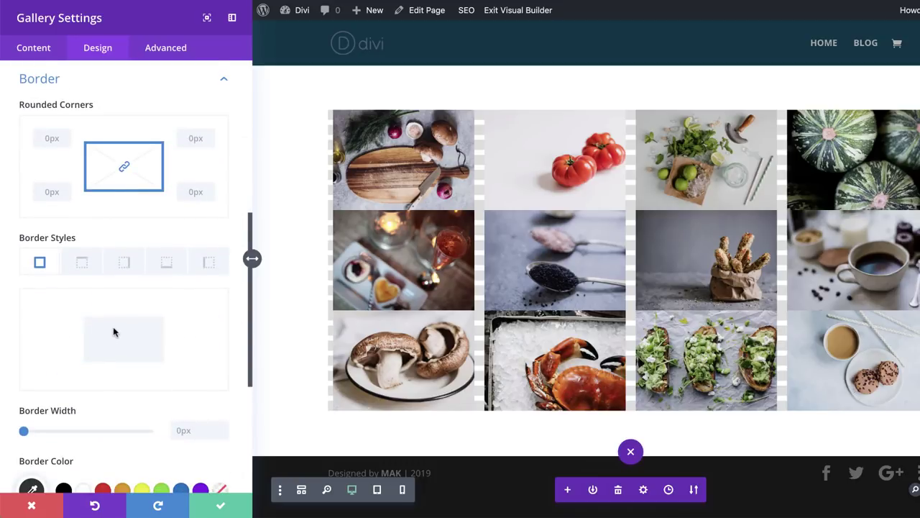
click(207, 264)
text(20)
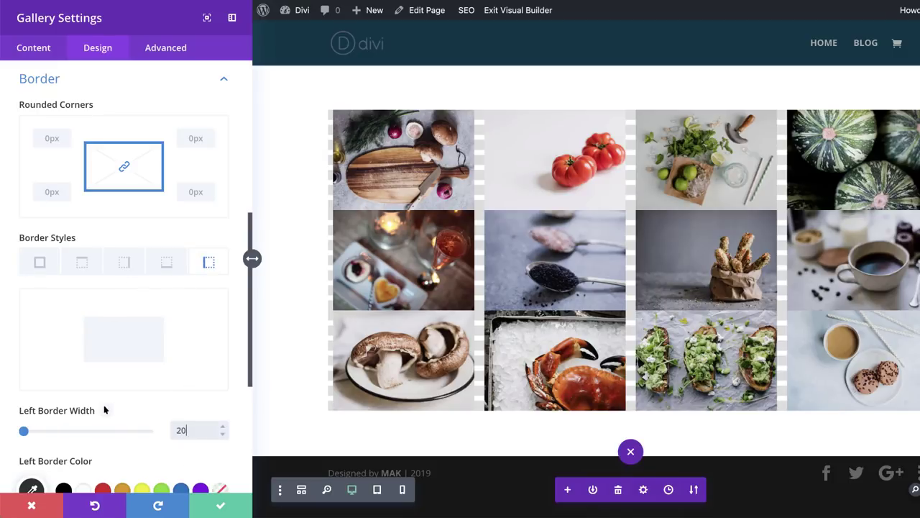
scroll(130, 407, down, 3)
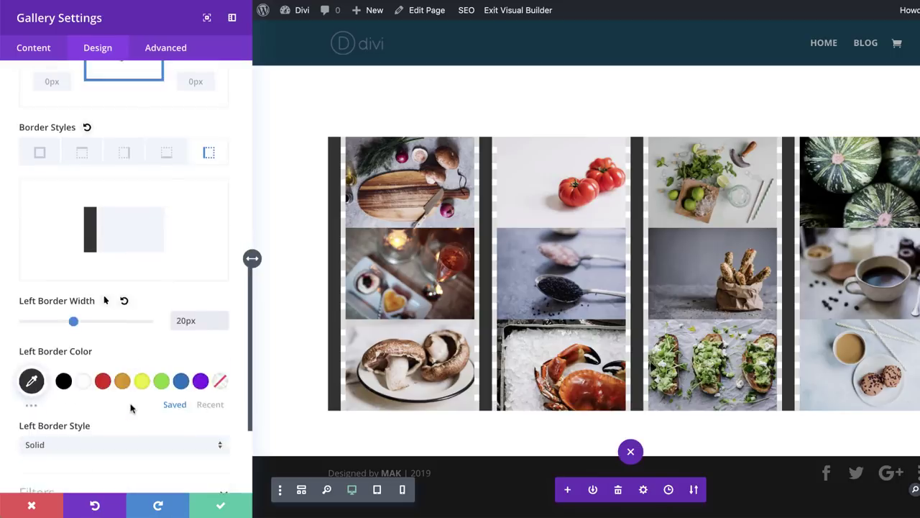
click(84, 325)
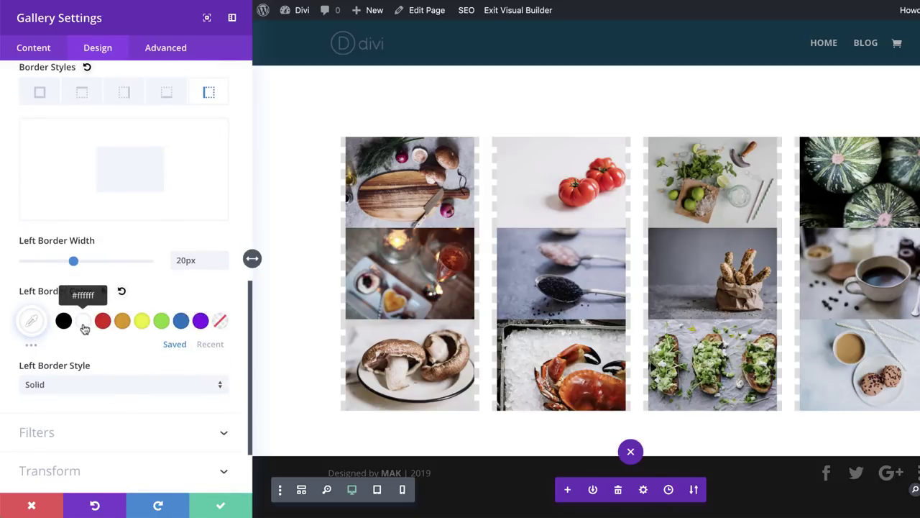
- Give the gallery a general right border 20px wide in white #ffffff, matching its left border
click(126, 94)
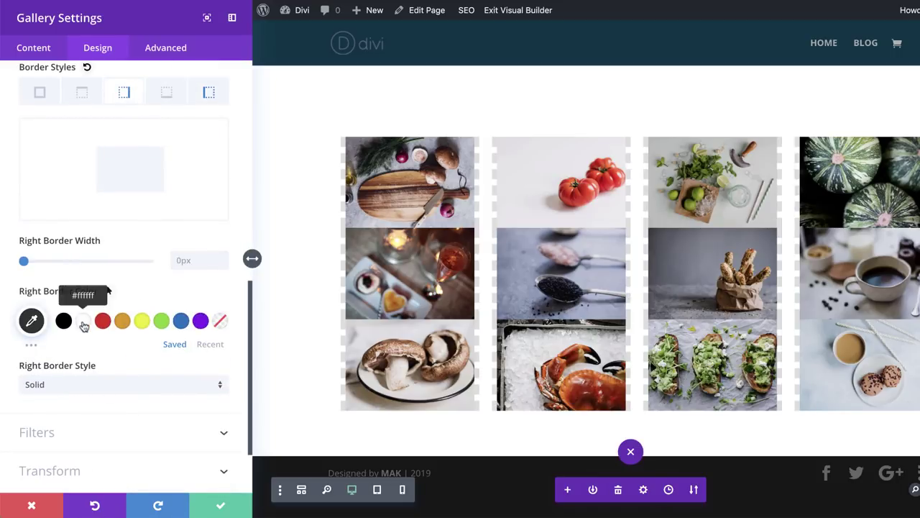
click(188, 260)
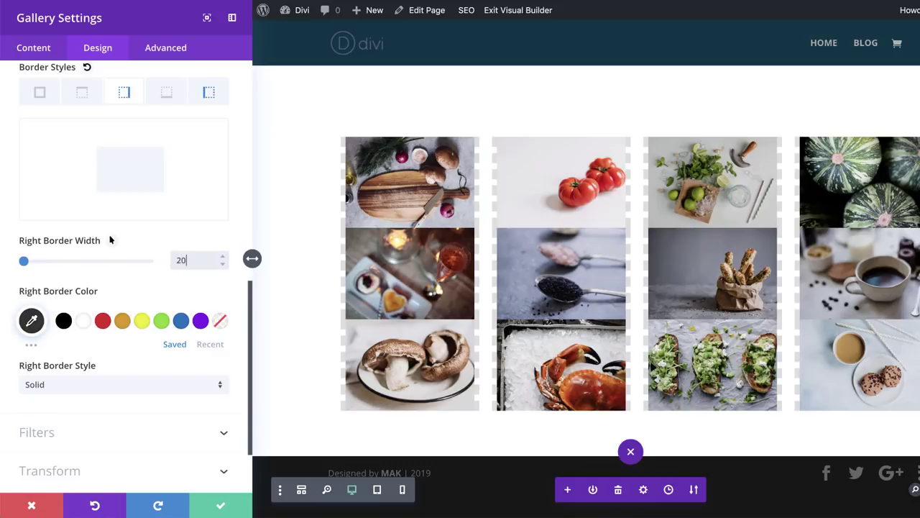
key(Return)
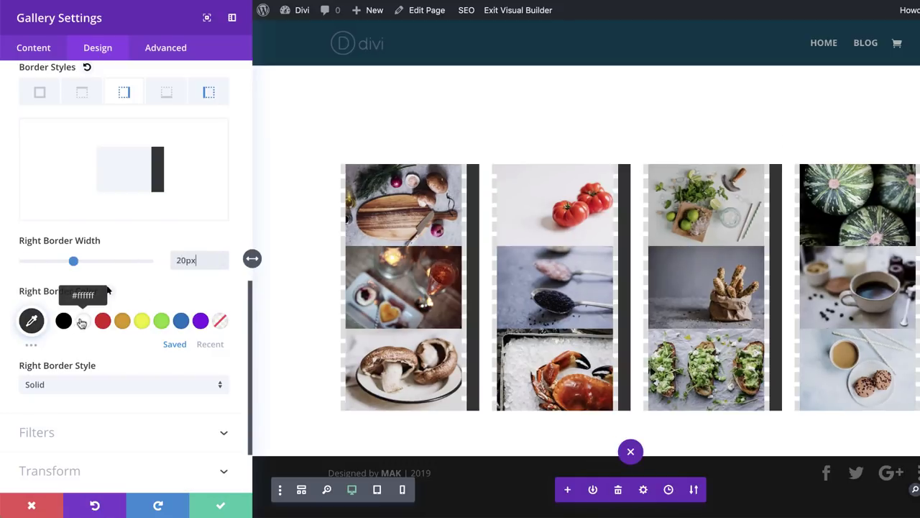
click(86, 324)
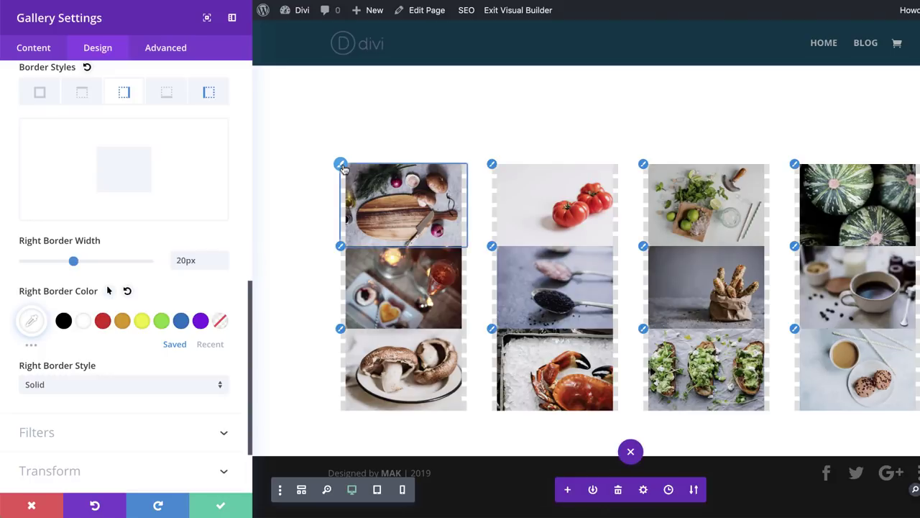
- Apply the inner box shadow preset to the gallery images with 0px blur strength and -10px spread strength
click(341, 165)
scroll(135, 289, down, 5)
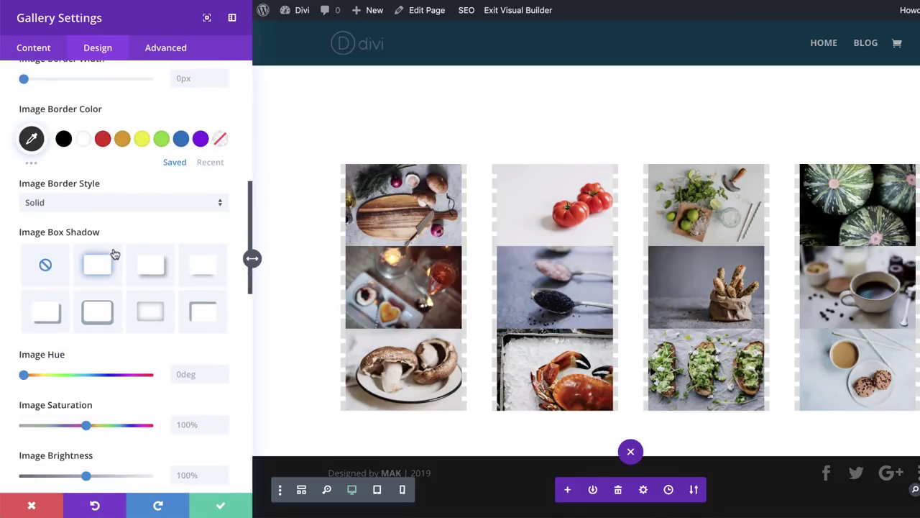
click(151, 314)
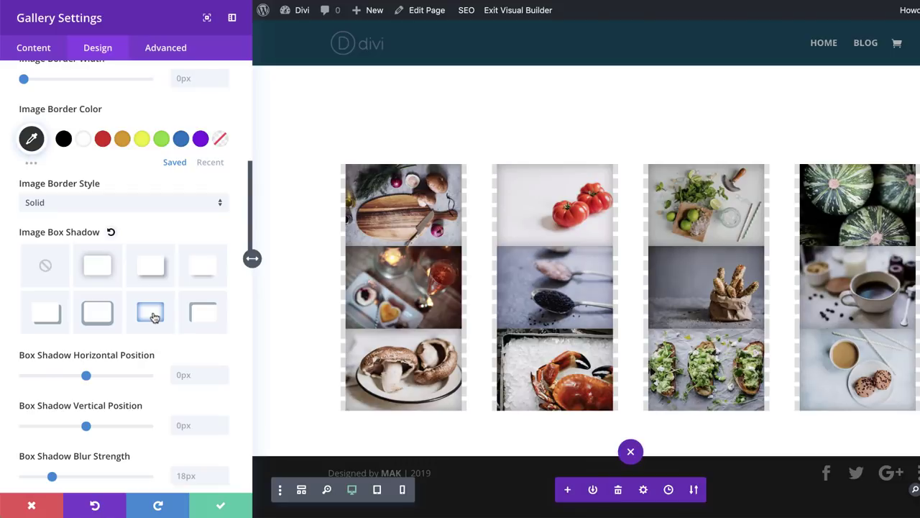
scroll(166, 399, down, 3)
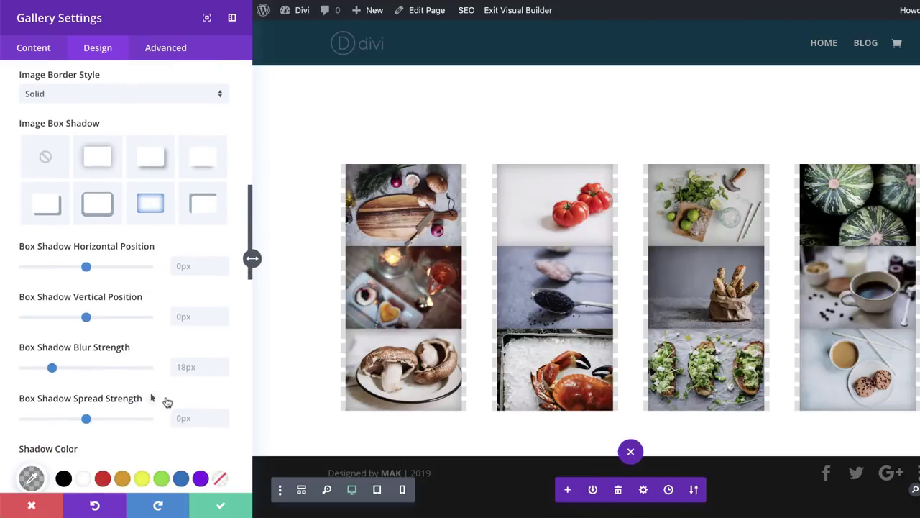
drag(52, 368, 5, 370)
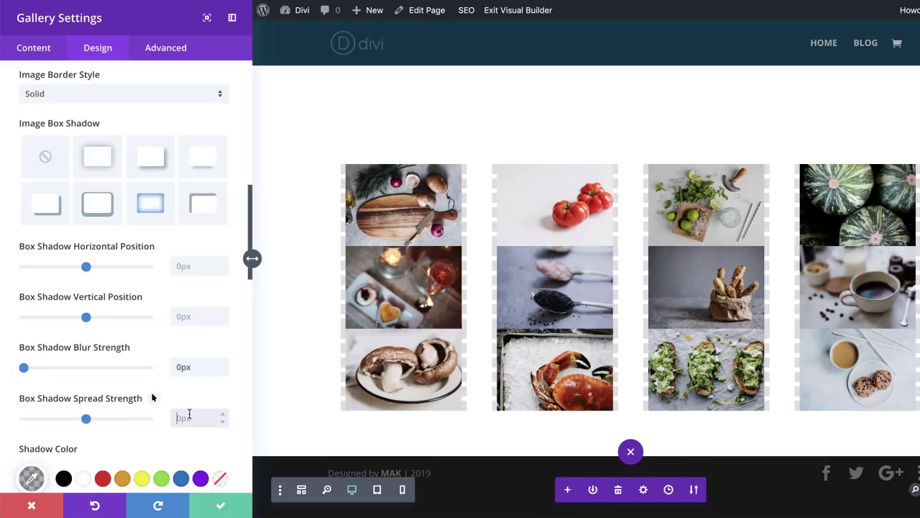
text(-10)
scroll(172, 410, down, 2)
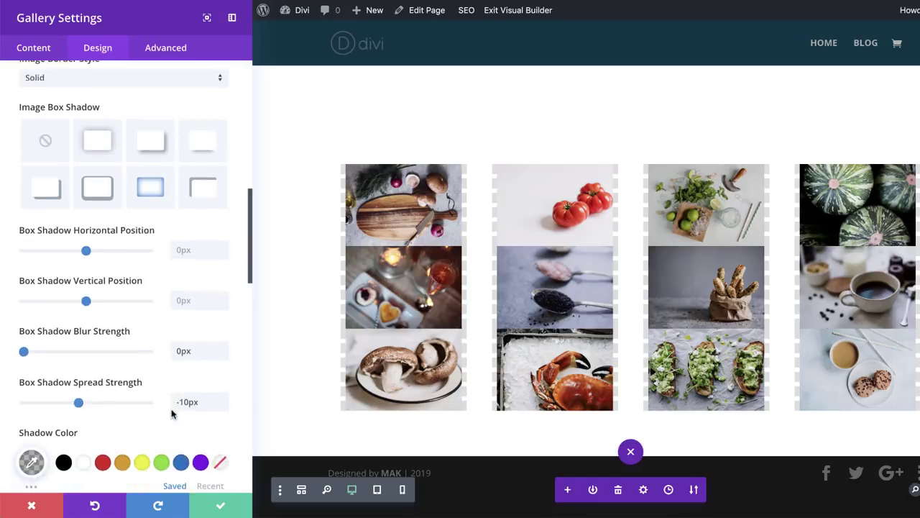
- Colour the images' inner shadow #222222 at full opacity and set its spread strength to 10px
click(28, 389)
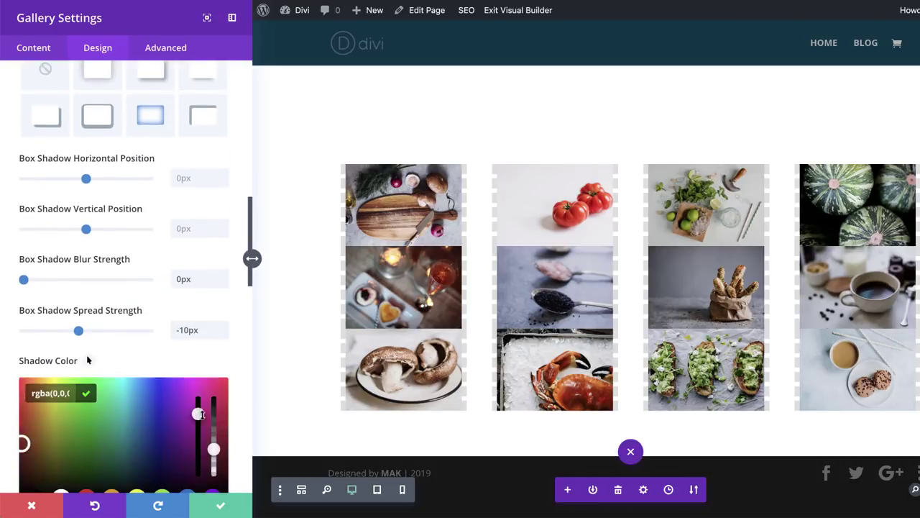
drag(213, 449, 75, 364)
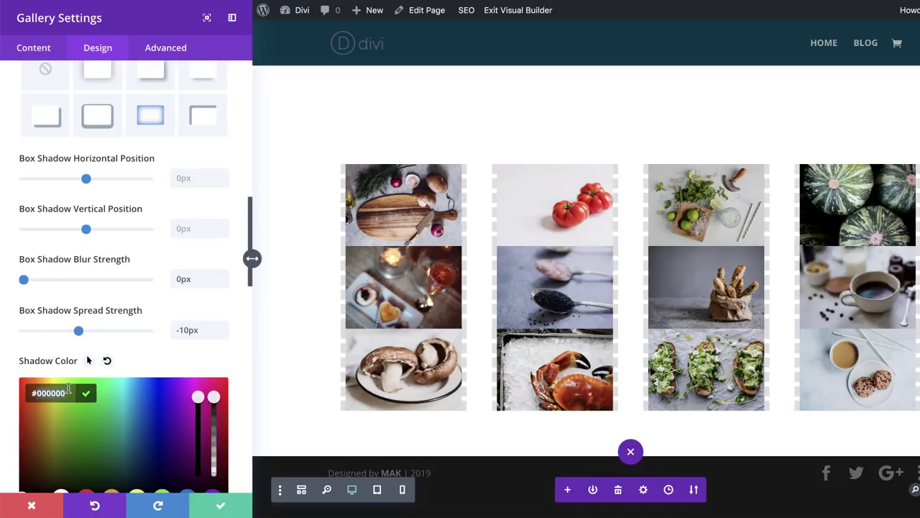
key(ctrl+a)
text(#222222)
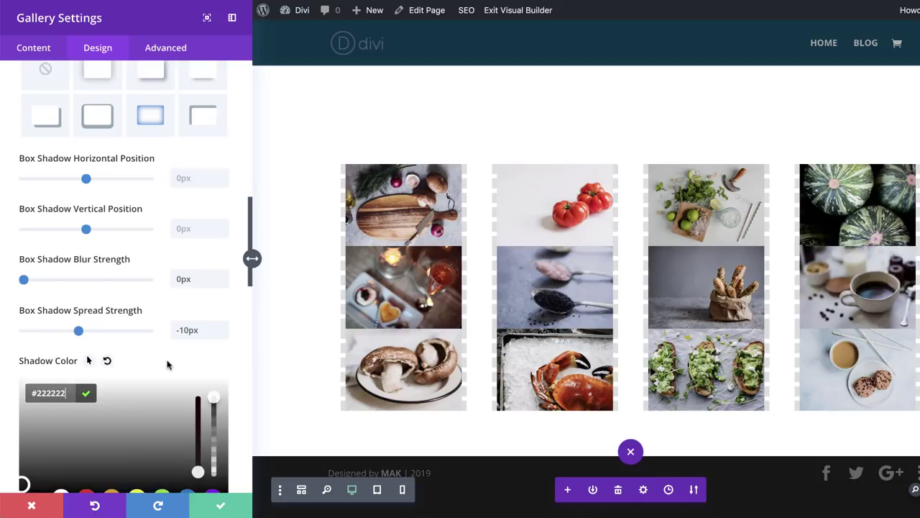
scroll(169, 364, down, 1)
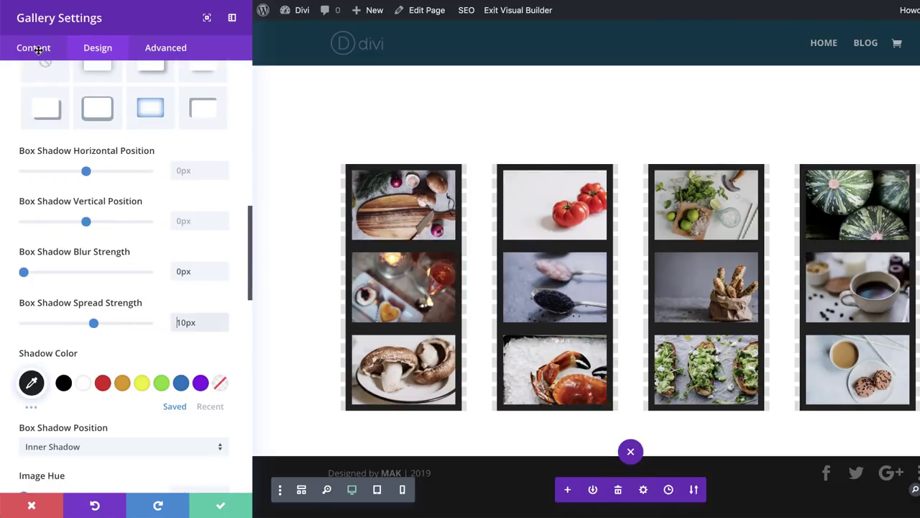
- Set the gallery's background colour to #222222
click(34, 49)
click(61, 227)
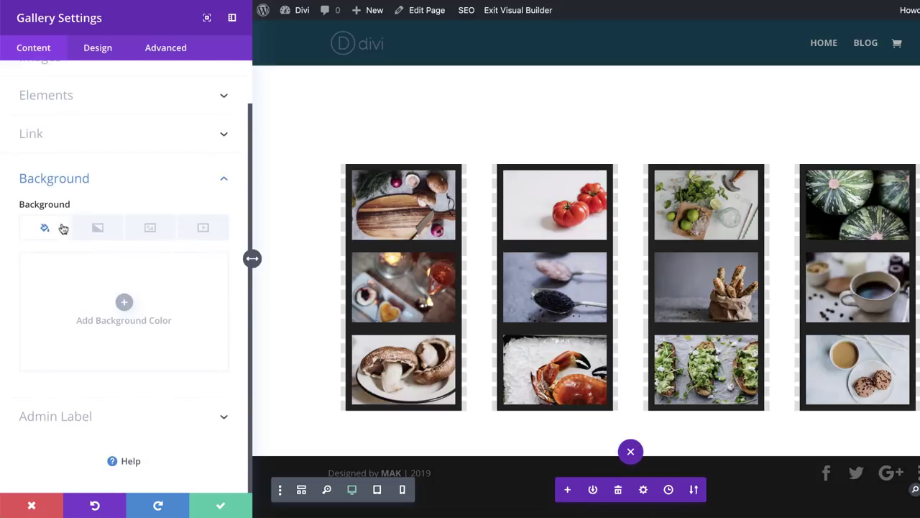
click(123, 301)
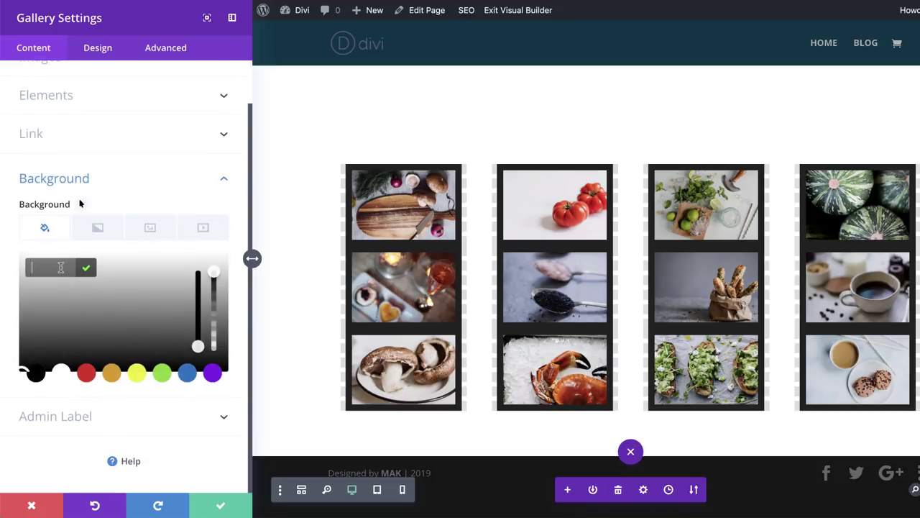
text(#222222)
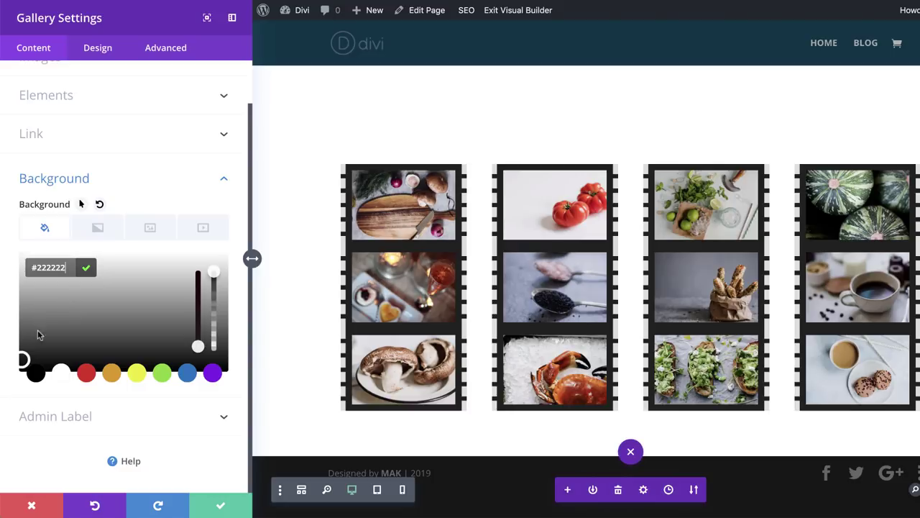
click(66, 267)
- Add the custom CSS "padding: 5px 10px;" to the gallery items
click(165, 47)
click(65, 152)
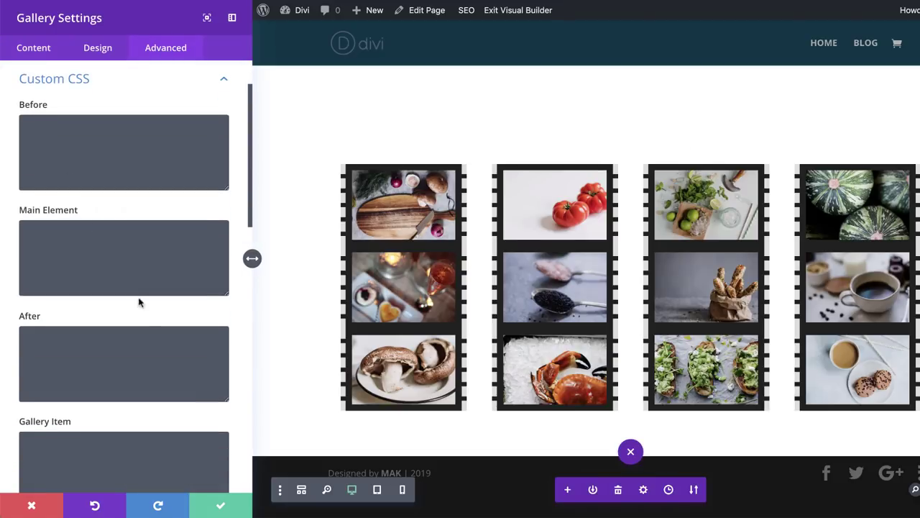
scroll(143, 316, down, 3)
click(107, 323)
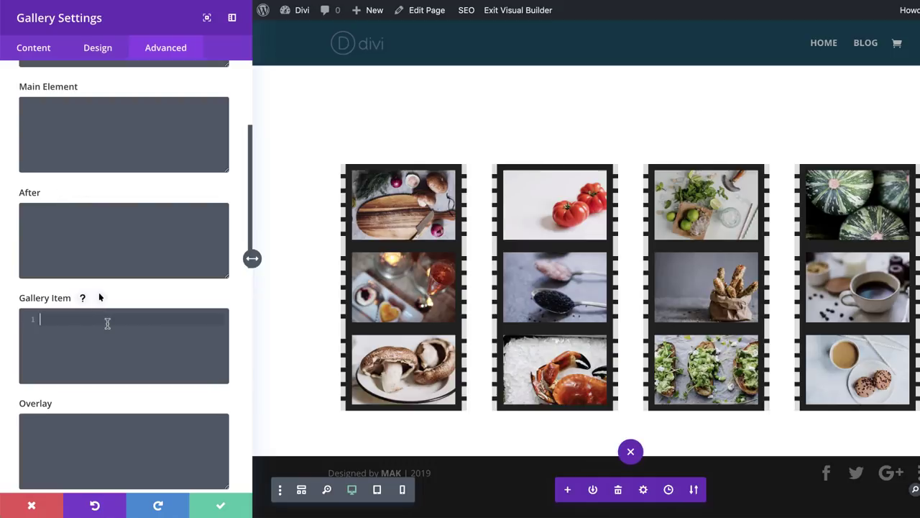
text(padding: 5px 10px;)
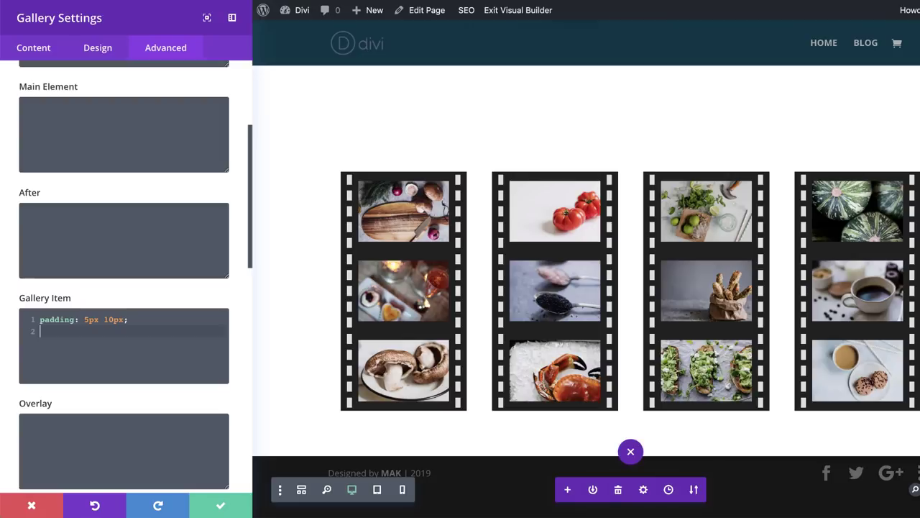
- Preview the page in tablet and phone views and return to desktop view
click(377, 490)
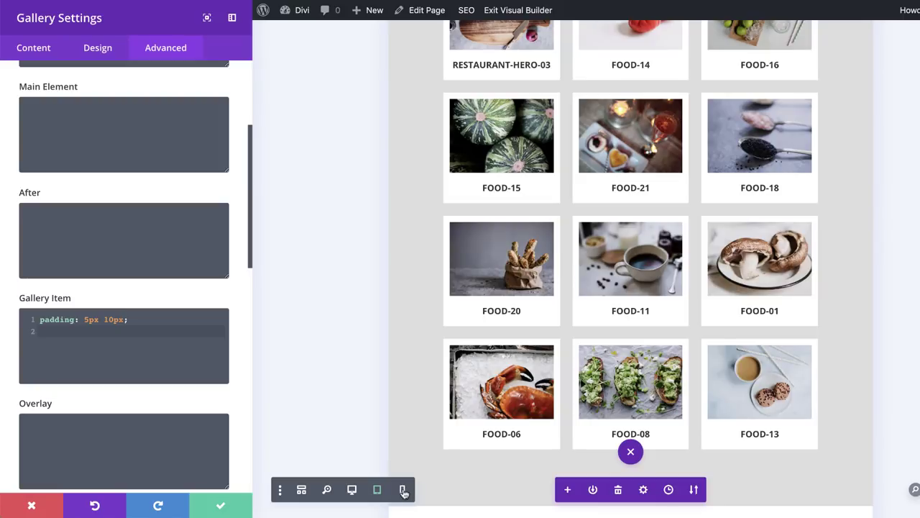
click(402, 490)
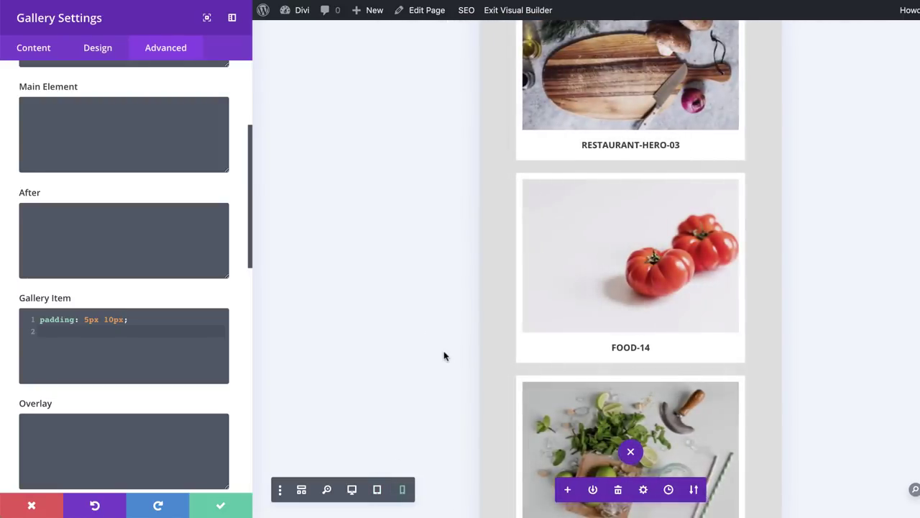
click(351, 490)
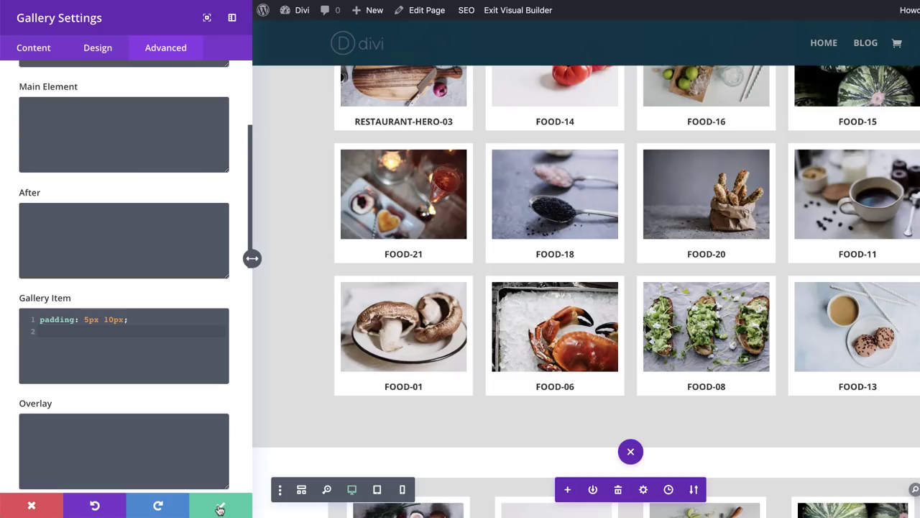
- Apply the gallery settings, save the page and exit the visual builder
click(220, 505)
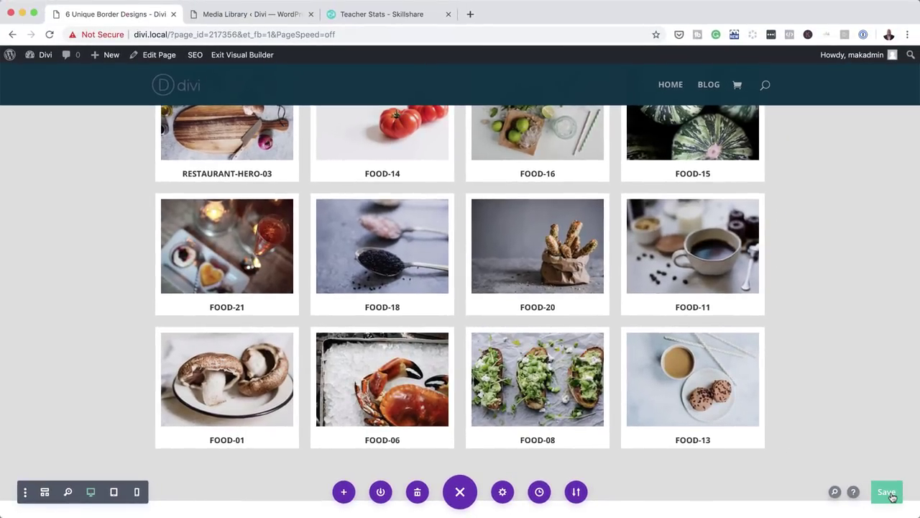
click(888, 493)
click(247, 57)
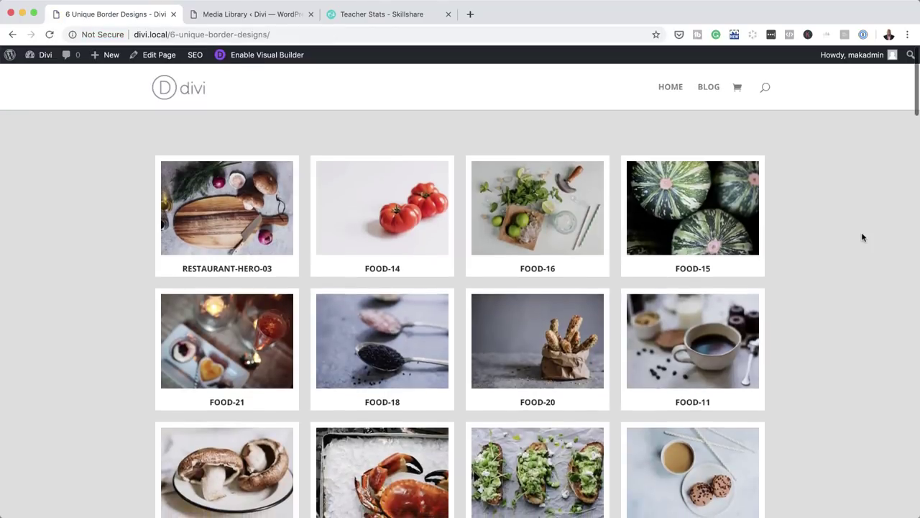
- Review the border designs of all six gallery sections on the published page
scroll(803, 238, down, 2)
scroll(862, 237, down, 6)
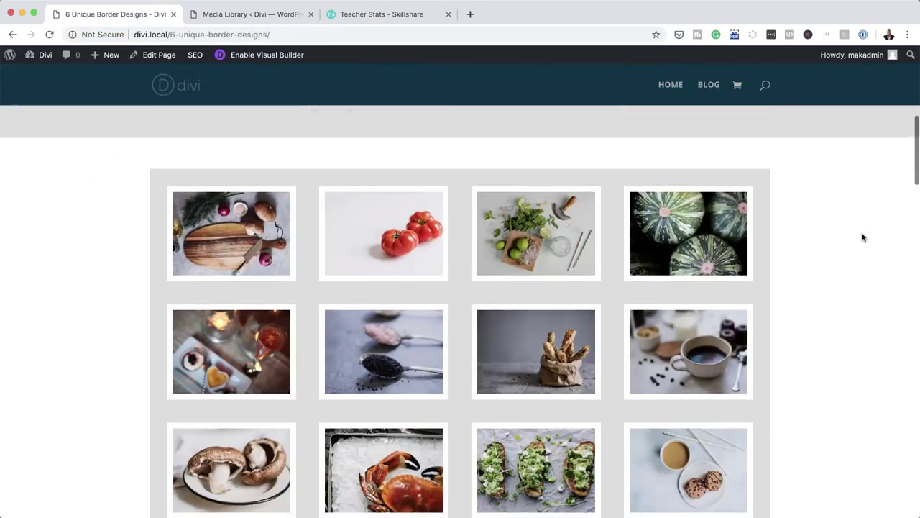
scroll(862, 237, down, 5)
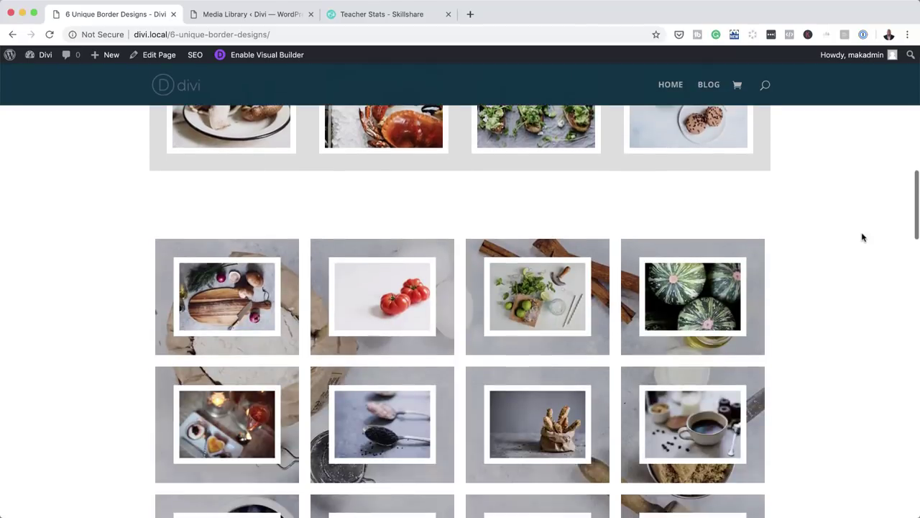
scroll(862, 238, down, 5)
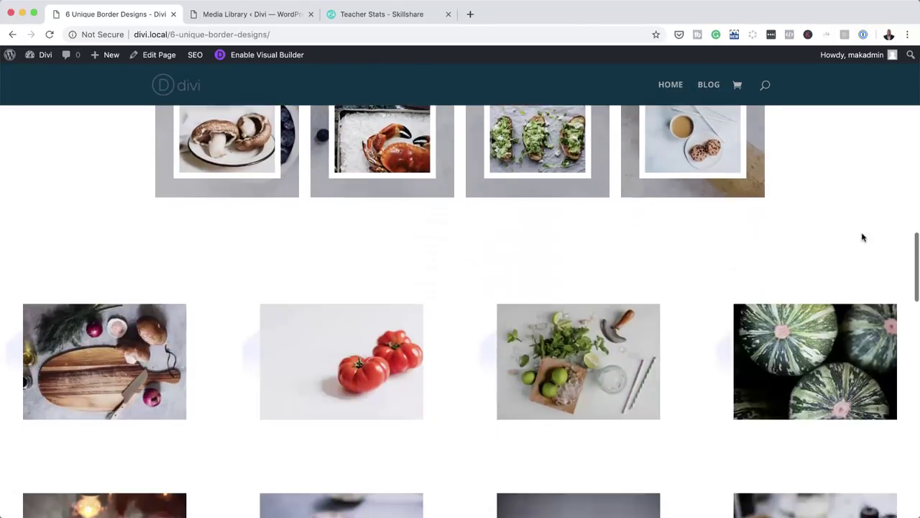
scroll(863, 237, down, 1)
scroll(862, 237, down, 5)
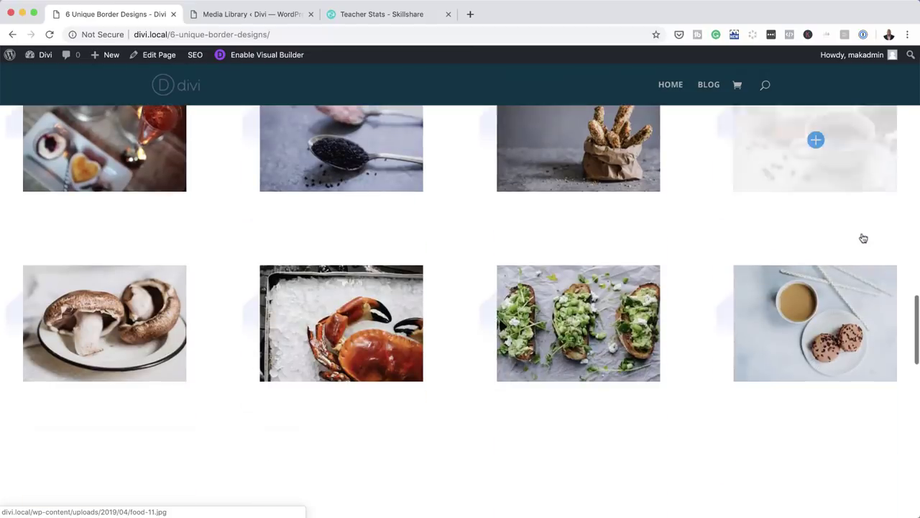
scroll(863, 238, down, 10)
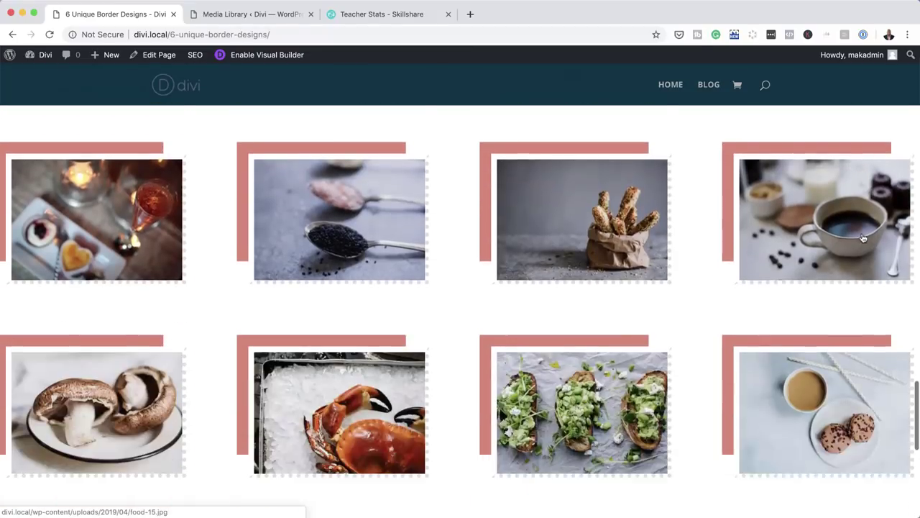
scroll(863, 238, down, 8)
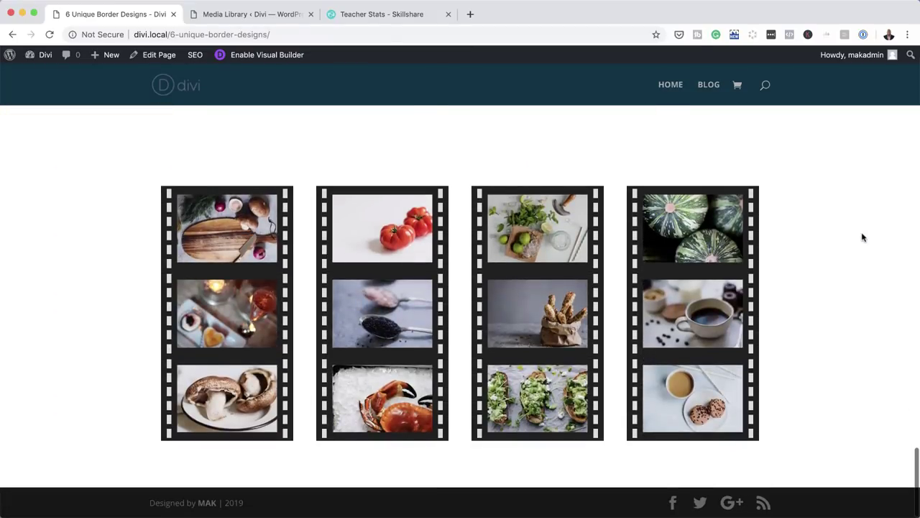